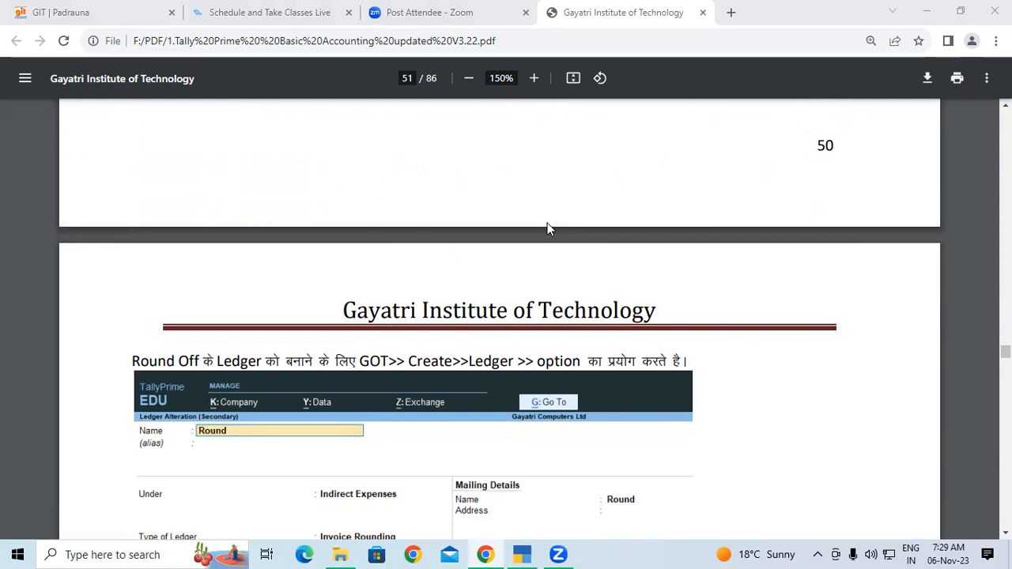
- Above the Discount Ledger In Voucher section, handwrite "3 →" and a list of items 1, 2, 3 with discounts 5%, 7% and 9%
scroll(550, 229, "down", 6)
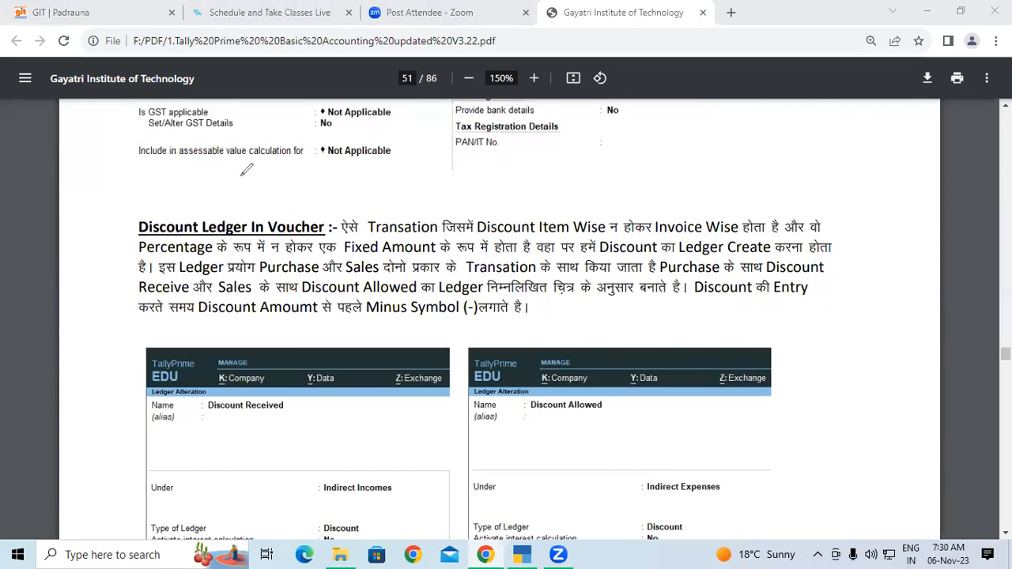
mouse_move(227, 166)
left_mouse_down()
mouse_move(257, 182)
mouse_move(237, 194)
left_mouse_up()
mouse_move(271, 169)
left_mouse_down()
mouse_move(296, 155)
mouse_move(303, 171)
left_mouse_up()
left_click_drag(387, 120, 399, 157)
left_click_drag(484, 119, 475, 153)
mouse_move(382, 207)
left_mouse_down()
mouse_move(392, 202)
mouse_move(410, 220)
left_mouse_up()
mouse_move(461, 184)
left_mouse_down()
mouse_move(488, 182)
mouse_move(475, 219)
left_mouse_up()
mouse_move(382, 253)
left_mouse_down()
mouse_move(413, 264)
mouse_move(400, 274)
left_mouse_up()
mouse_move(490, 224)
left_mouse_down()
mouse_move(474, 254)
mouse_move(484, 261)
left_mouse_up()
mouse_move(534, 117)
left_mouse_down()
mouse_move(518, 208)
mouse_move(507, 192)
left_mouse_up()
left_click(539, 168)
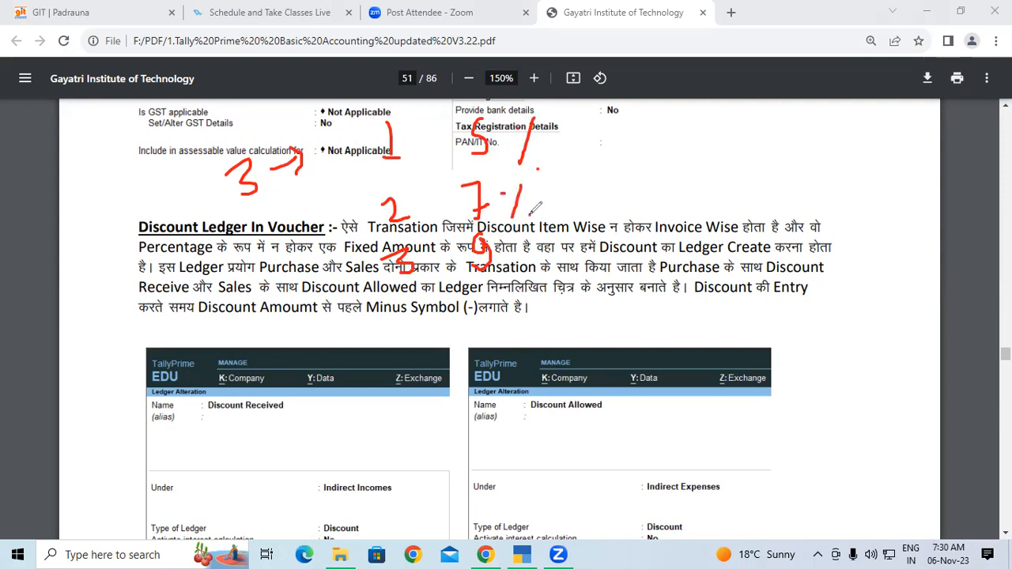
left_click_drag(539, 224, 511, 278)
- Draw a line above the Discount Ledger In Voucher heading and handwrite the underlined range "1 – 10" beside the percentages
left_click_drag(141, 214, 294, 214)
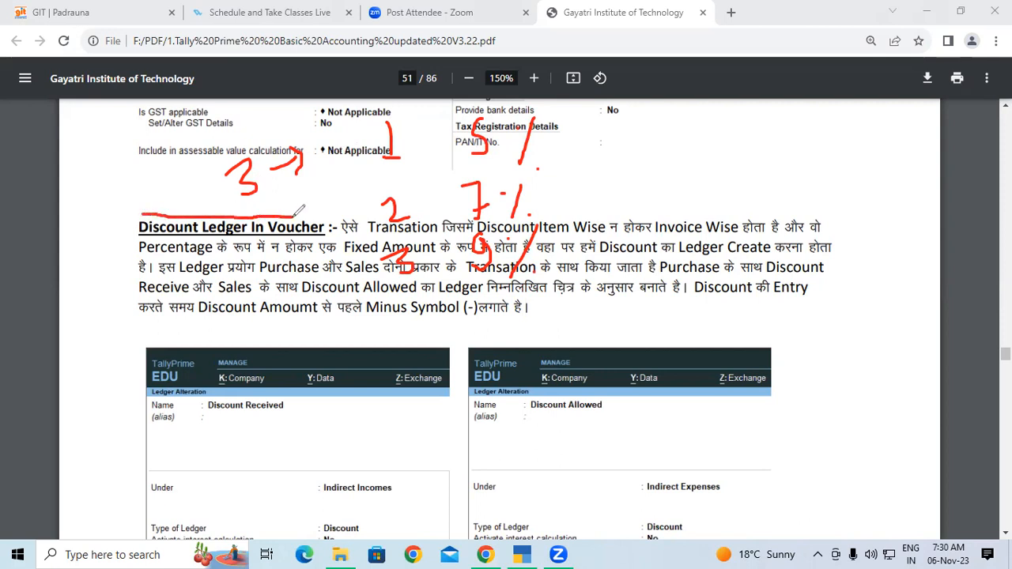
mouse_move(706, 120)
left_mouse_down()
mouse_move(706, 166)
mouse_move(775, 143)
mouse_move(813, 159)
left_mouse_up()
mouse_move(821, 125)
left_mouse_down()
mouse_move(832, 130)
mouse_move(819, 124)
left_mouse_up()
left_click_drag(691, 184, 837, 166)
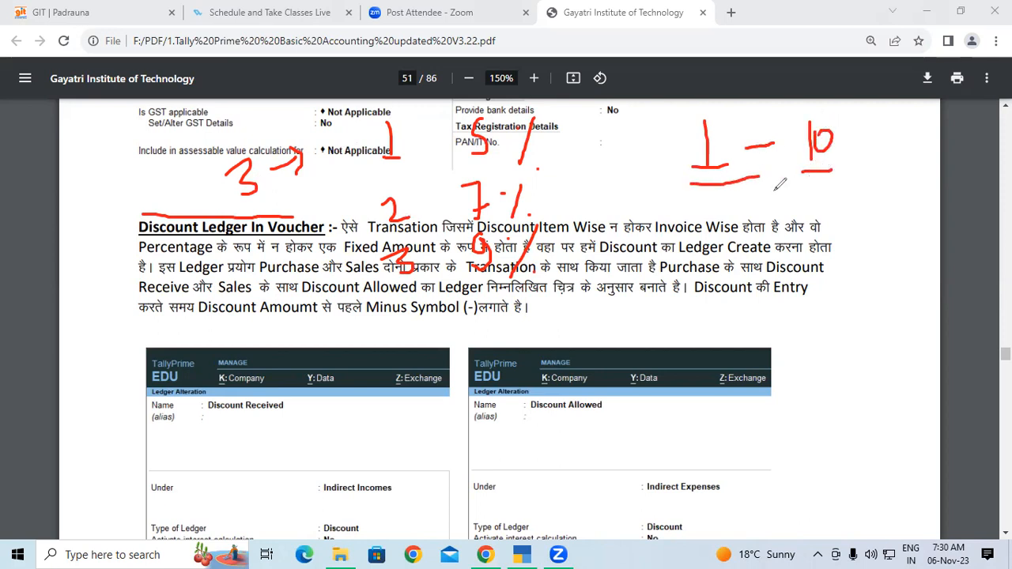
- Handwrite an underlined "10000" in the page margin with "Dis" below it
left_click_drag(882, 194, 886, 240)
mouse_move(906, 203)
left_mouse_down()
mouse_move(902, 218)
mouse_move(911, 204)
left_mouse_up()
mouse_move(928, 194)
left_mouse_down()
mouse_move(924, 207)
mouse_move(930, 196)
left_mouse_up()
mouse_move(941, 187)
left_mouse_down()
mouse_move(938, 202)
mouse_move(942, 190)
left_mouse_up()
mouse_move(957, 180)
left_mouse_down()
mouse_move(954, 190)
mouse_move(960, 180)
mouse_move(973, 195)
left_mouse_up()
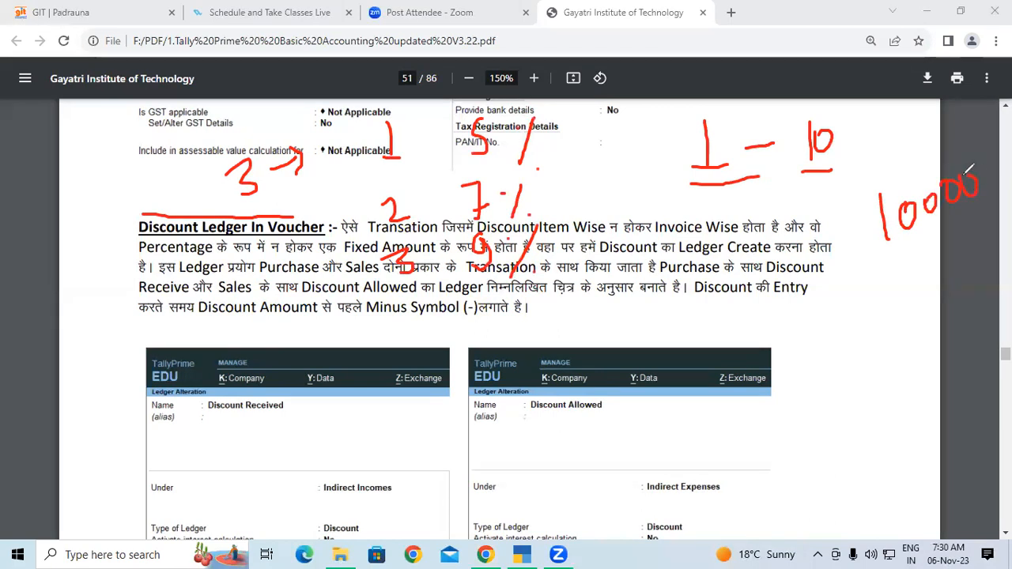
left_click_drag(900, 248, 974, 201)
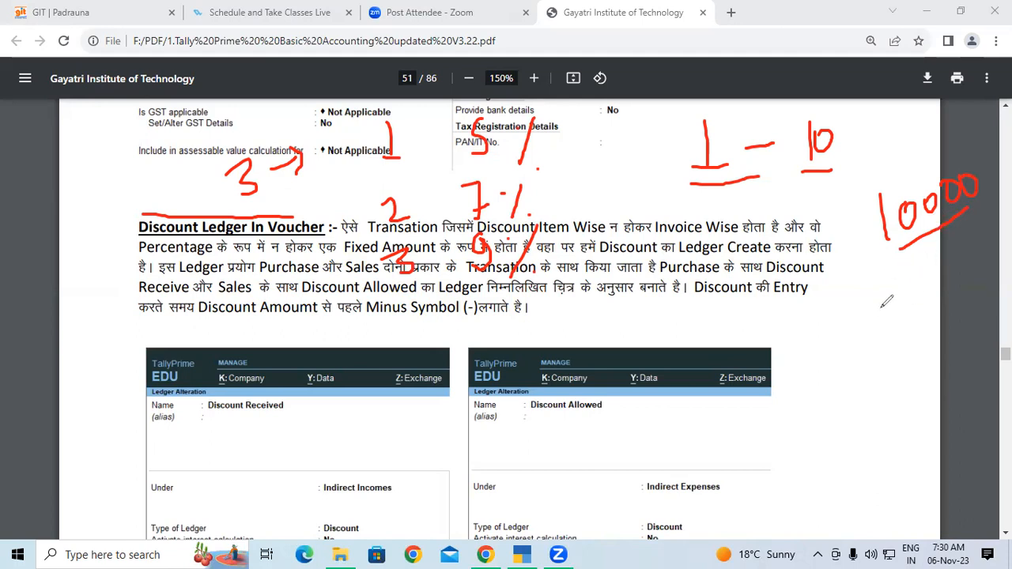
mouse_move(866, 275)
left_mouse_down()
mouse_move(866, 309)
mouse_move(908, 294)
left_mouse_up()
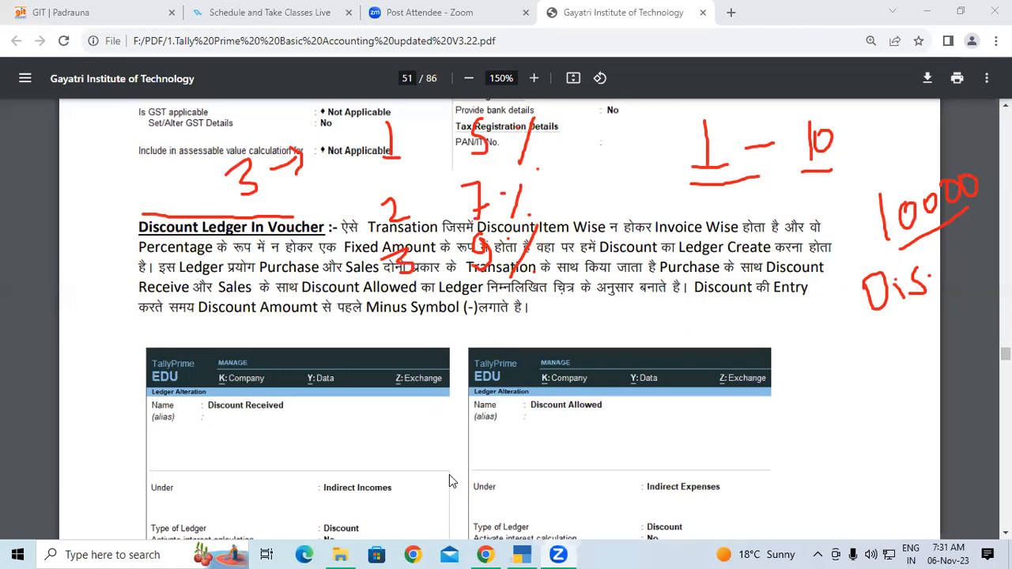
- Underline the Discount Received and Discount Allowed names, marking the first with "P" and the second with an underlined "sale"
left_click_drag(207, 416, 274, 417)
left_click_drag(532, 412, 598, 410)
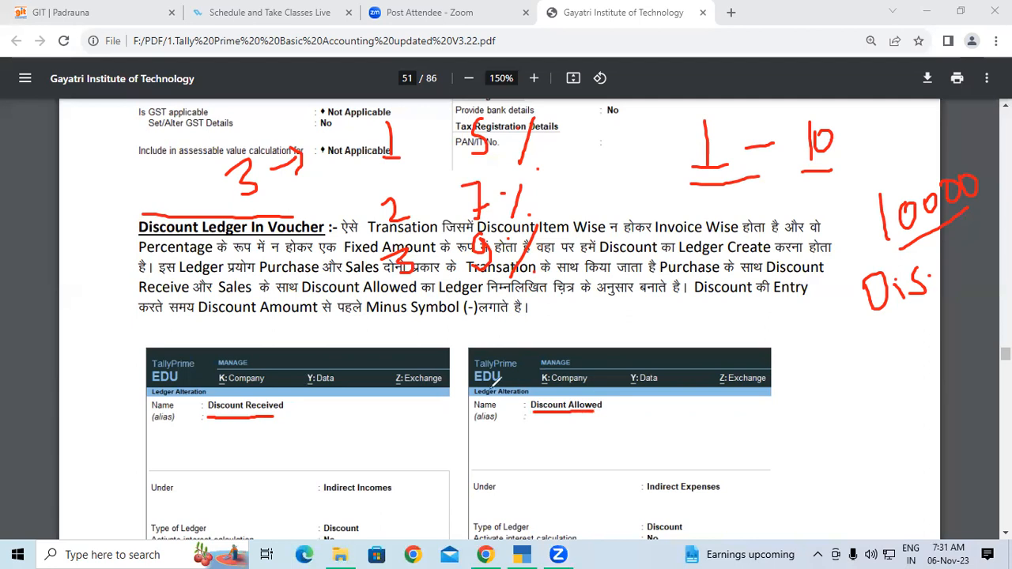
mouse_move(341, 413)
left_mouse_down()
mouse_move(348, 392)
mouse_move(345, 431)
mouse_move(358, 437)
left_mouse_up()
left_click(358, 439)
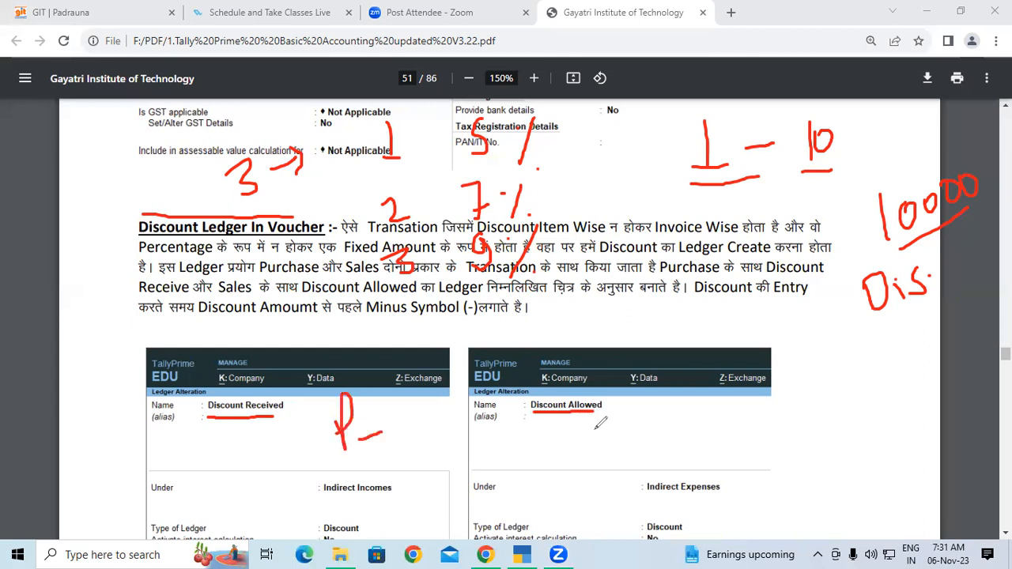
mouse_move(662, 400)
left_mouse_down()
mouse_move(634, 427)
mouse_move(704, 411)
mouse_move(724, 384)
mouse_move(735, 399)
left_mouse_up()
left_click_drag(661, 457, 734, 414)
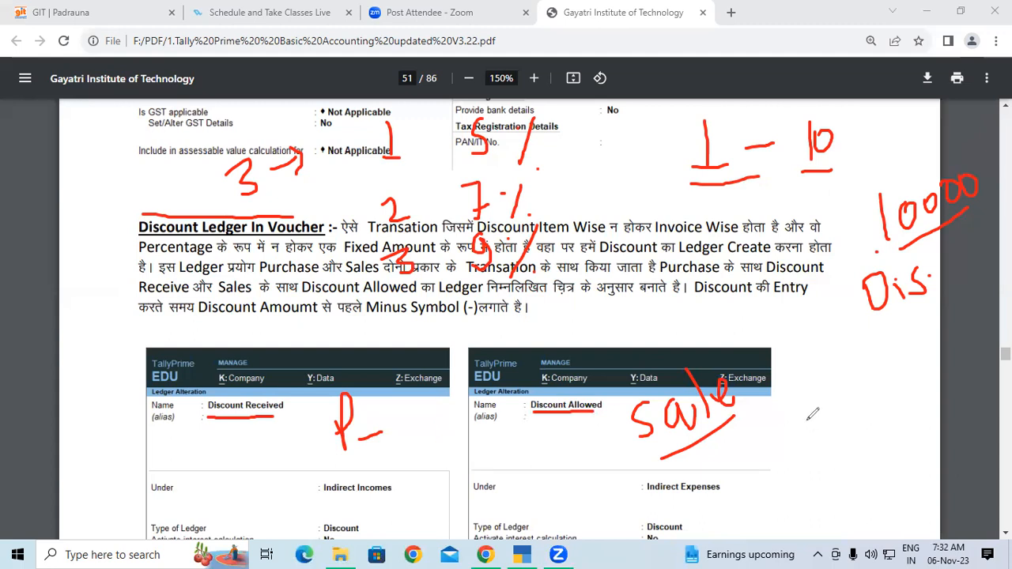
- Handwrite "Income" by Discount Received and "Expense" by Discount Allowed, and underline "sale" and "10000" again
mouse_move(245, 444)
left_mouse_down()
mouse_move(270, 432)
mouse_move(264, 472)
left_mouse_up()
mouse_move(255, 474)
left_mouse_down()
mouse_move(301, 455)
mouse_move(338, 410)
mouse_move(394, 400)
mouse_move(408, 423)
left_mouse_up()
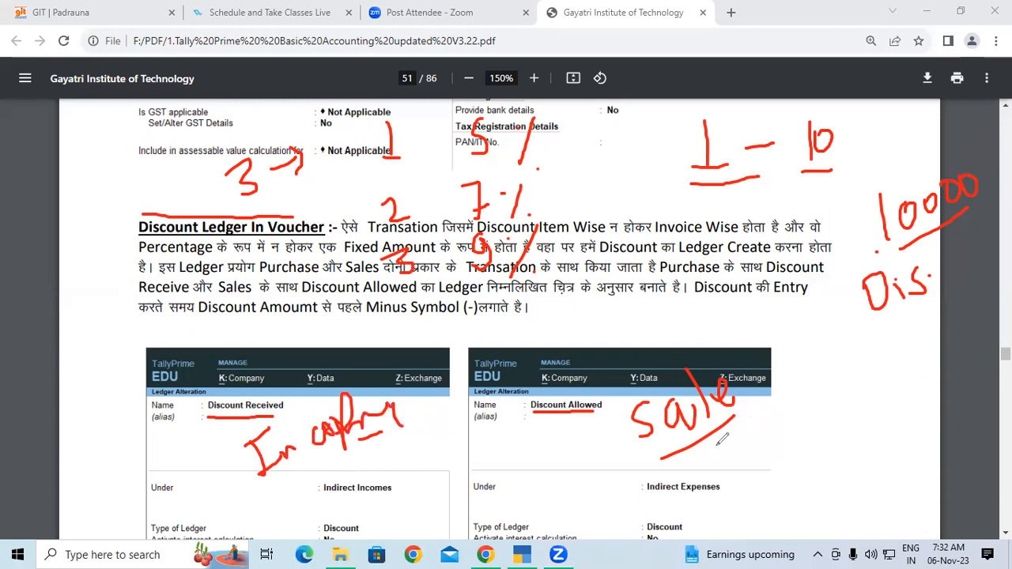
left_click_drag(672, 454, 731, 419)
mouse_move(775, 408)
left_mouse_down()
mouse_move(793, 448)
mouse_move(808, 380)
mouse_move(902, 400)
mouse_move(911, 373)
mouse_move(884, 395)
left_mouse_up()
left_click_drag(869, 261, 966, 212)
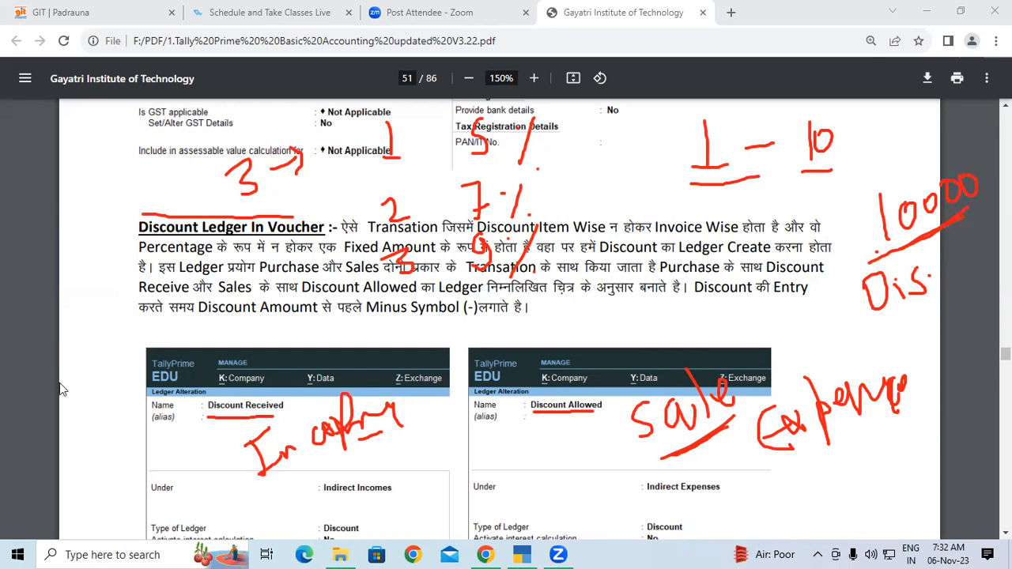
- Read the opening of the Discount Ledger In Voucher paragraph, highlighting its heading and the item-wise versus invoice-wise discount wording
scroll(478, 340, "down", 1)
scroll(478, 340, "down", 8)
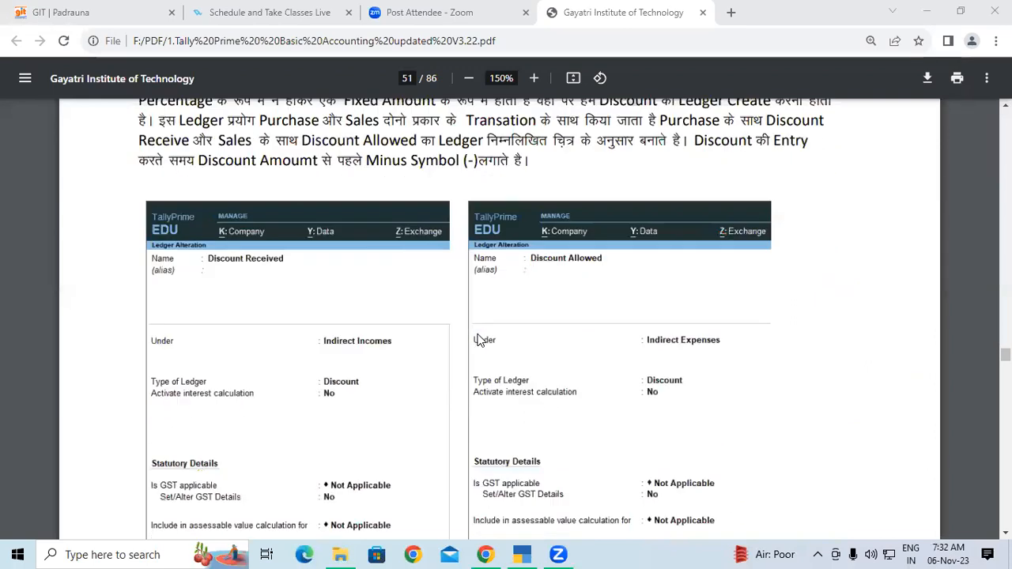
scroll(478, 340, "up", 8)
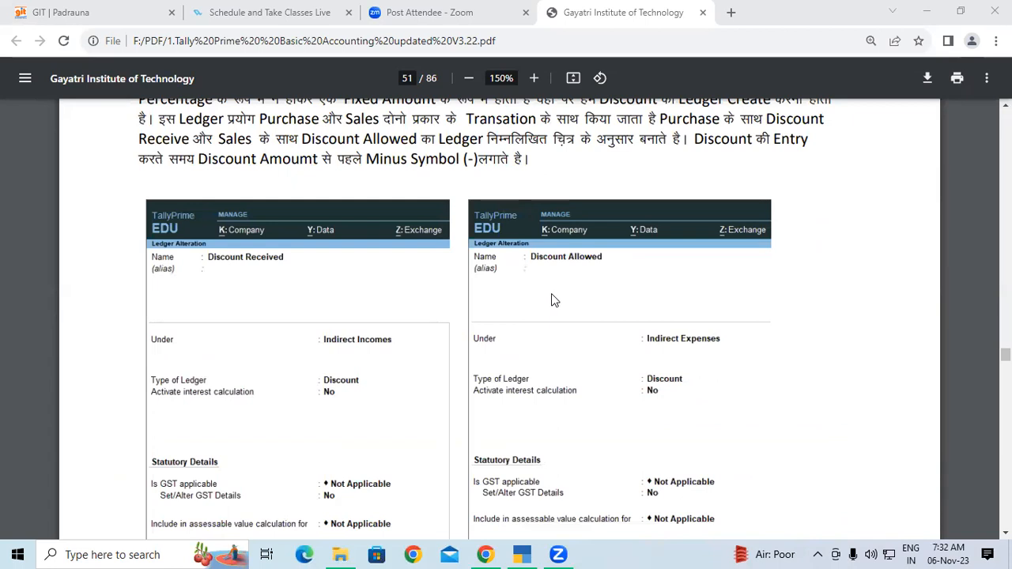
scroll(551, 295, "up", 1)
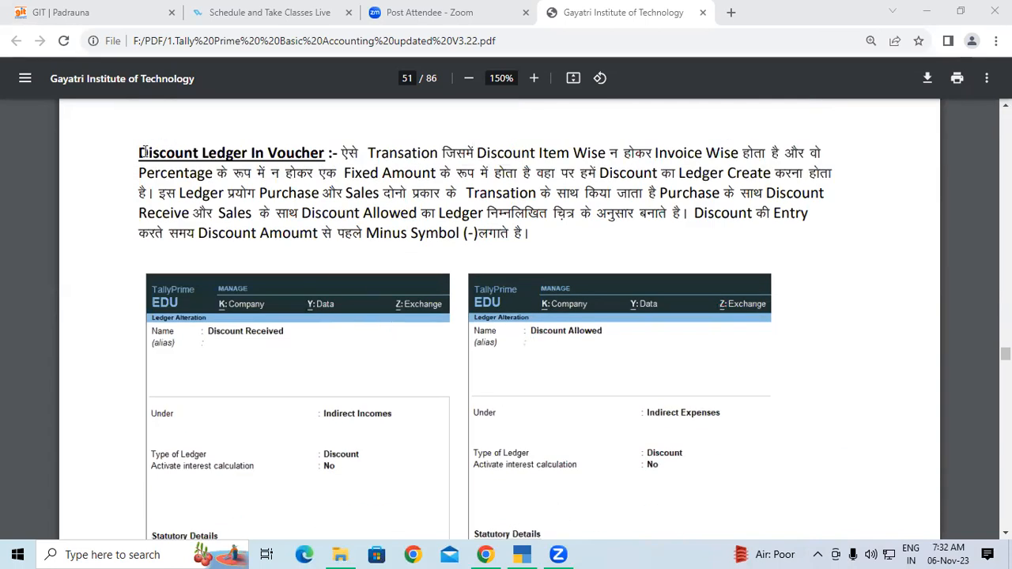
left_click_drag(143, 152, 328, 153)
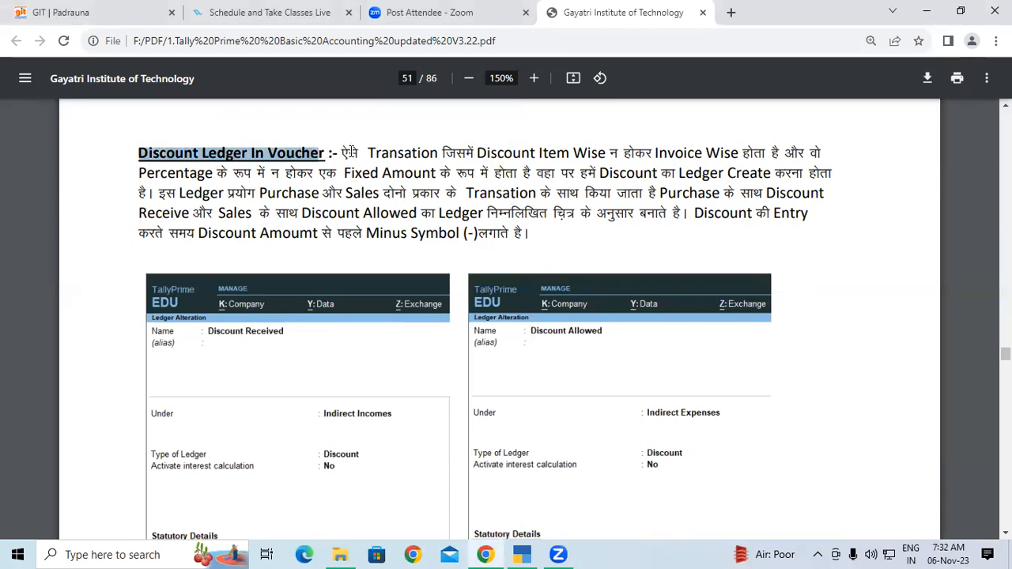
left_click(352, 153)
left_click_drag(487, 154, 650, 153)
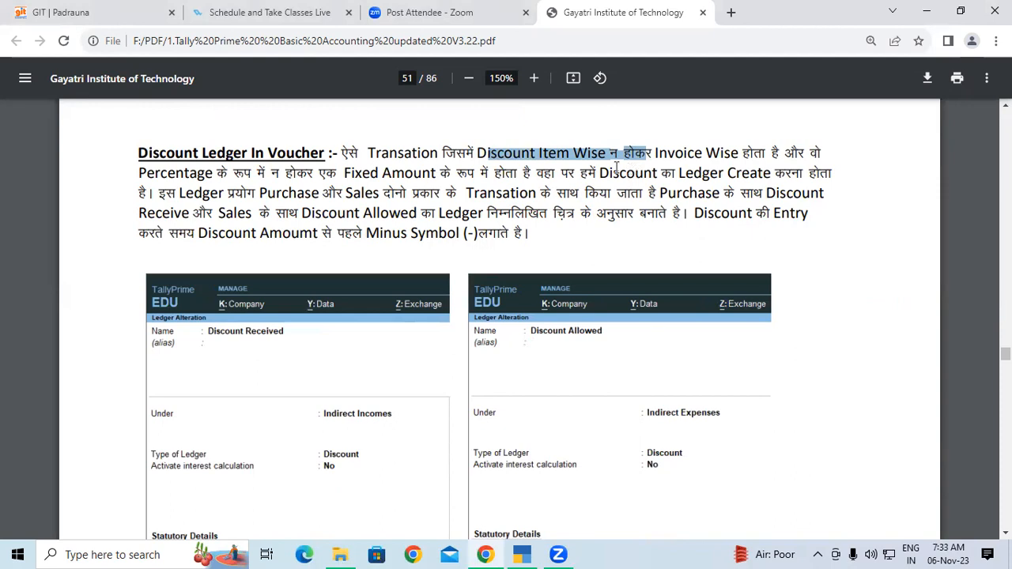
left_click(669, 155)
left_click_drag(669, 155, 740, 155)
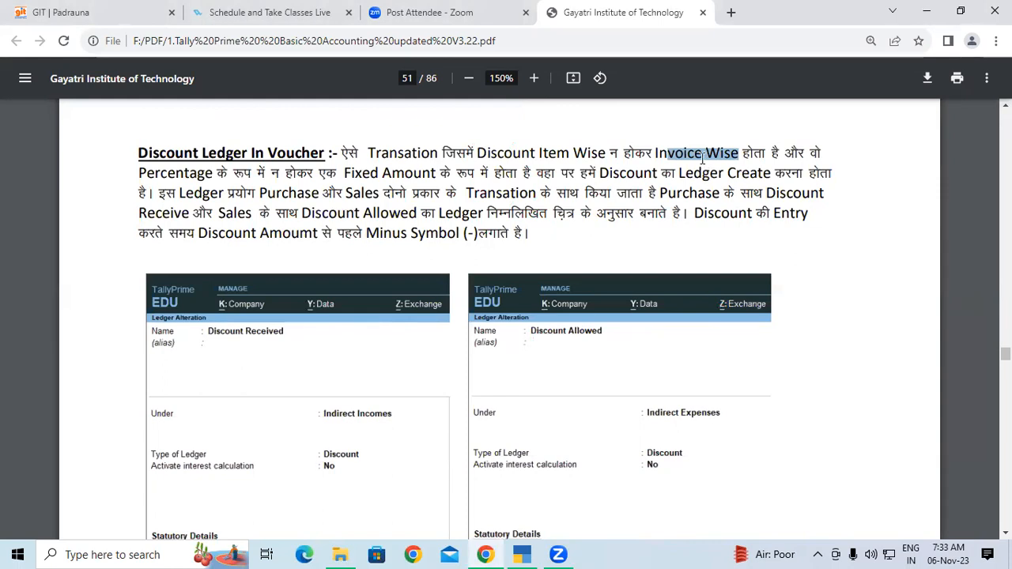
left_click(771, 147)
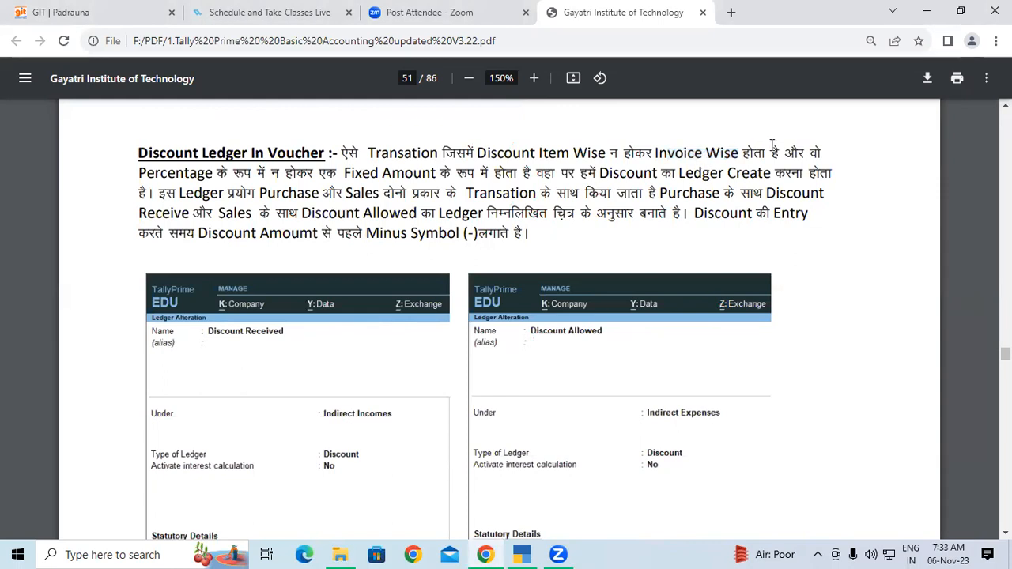
- Examine when a discount ledger is needed, highlighting the percentage versus fixed amount, purchase and sales, and Discount Allowed wording
left_click_drag(187, 179, 511, 174)
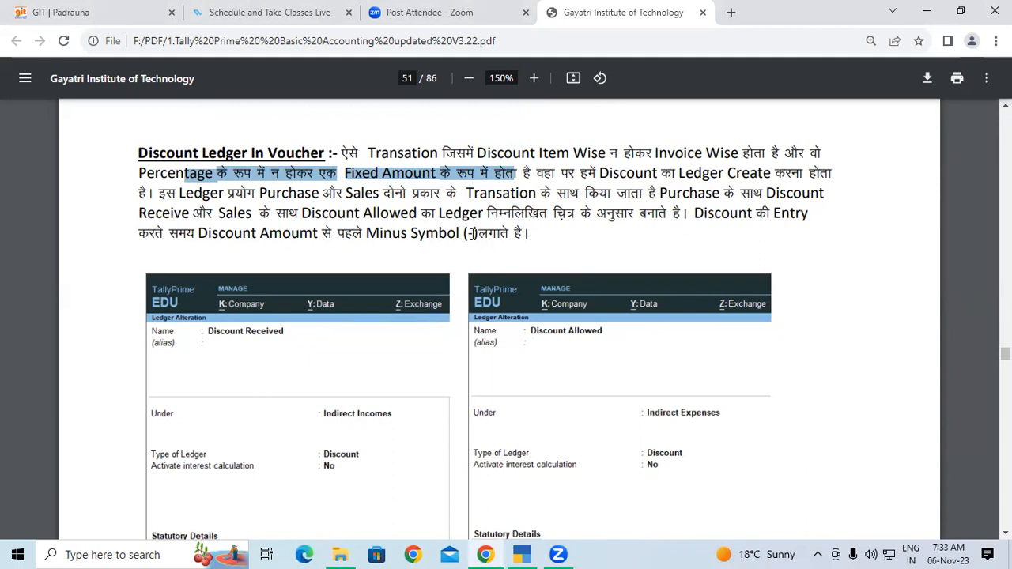
left_click(560, 184)
left_click_drag(536, 173, 484, 213)
left_click(210, 189)
left_click_drag(261, 193, 680, 213)
left_click_drag(351, 232, 396, 211)
left_click(331, 213)
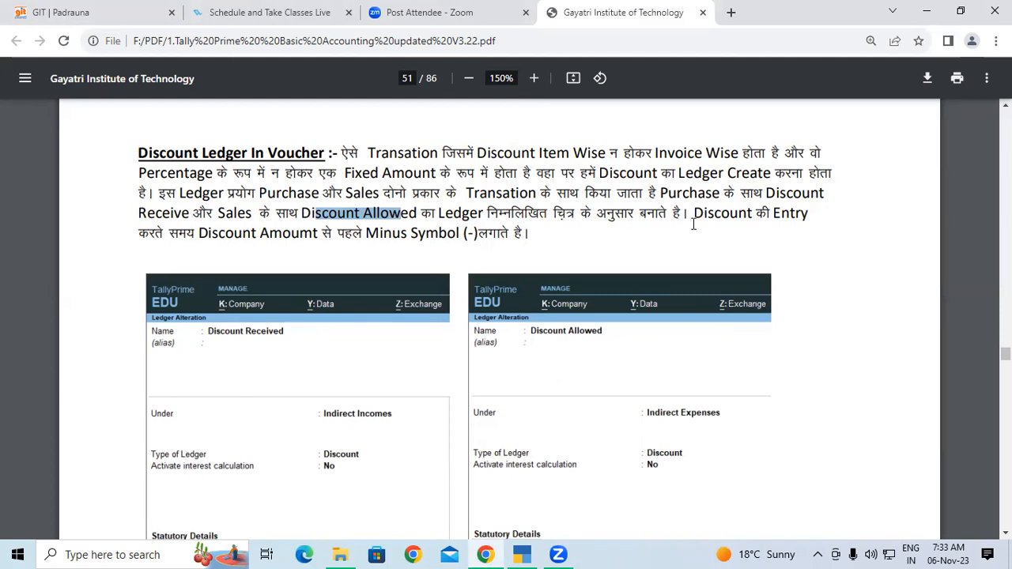
- Review the note on entering the discount amount with a minus symbol and highlight Discount Allowed in the paragraph
left_click_drag(695, 212, 796, 213)
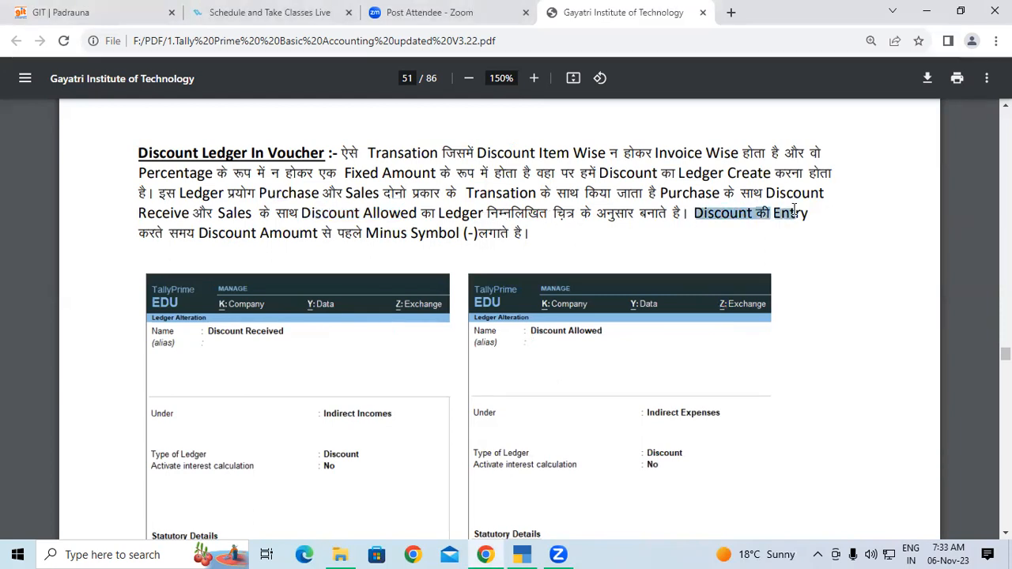
left_click(170, 240)
left_click_drag(210, 233, 404, 234)
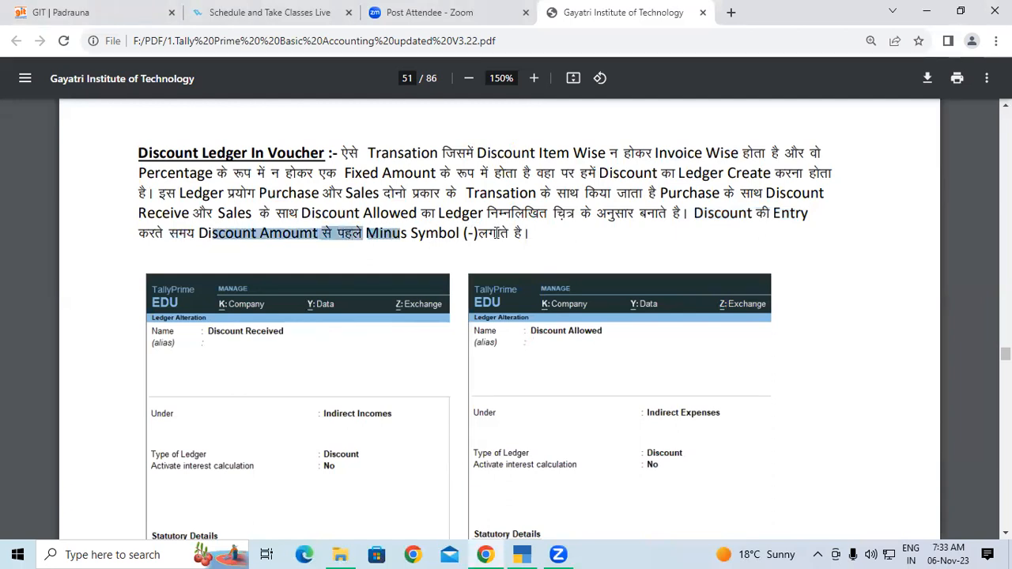
left_click_drag(509, 234, 421, 238)
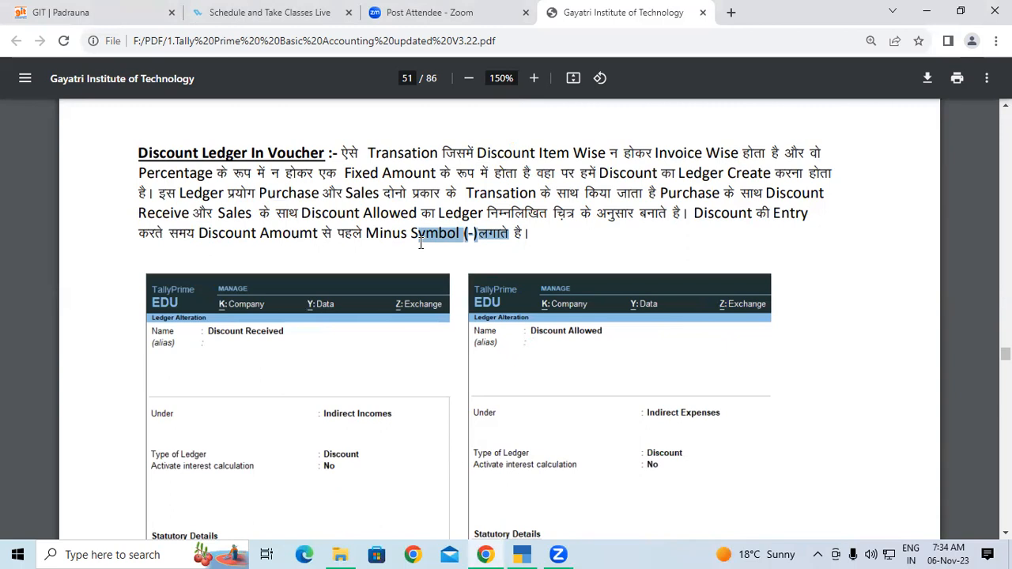
scroll(420, 245, "down", 1)
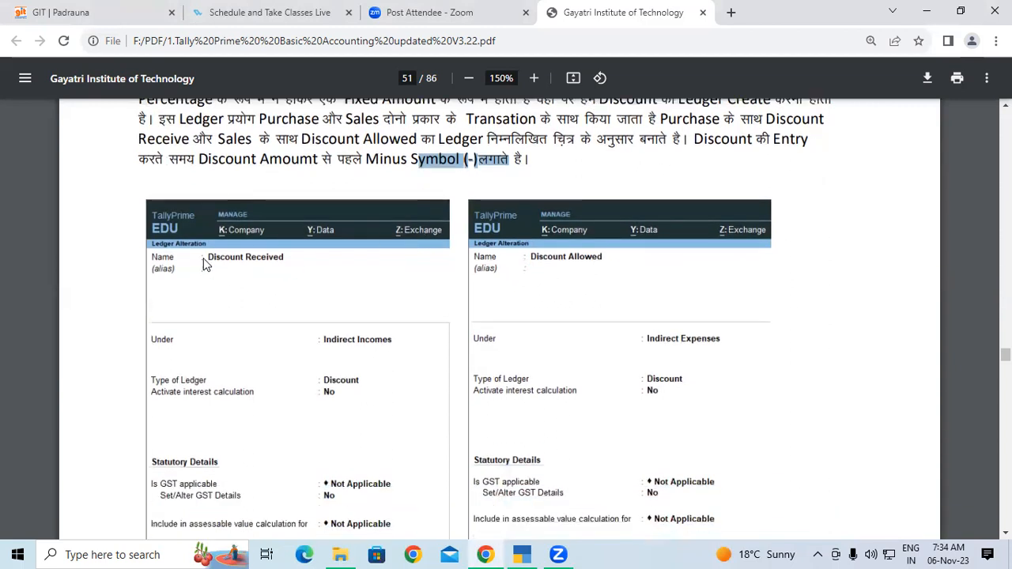
left_click(208, 258)
scroll(457, 269, "up", 1)
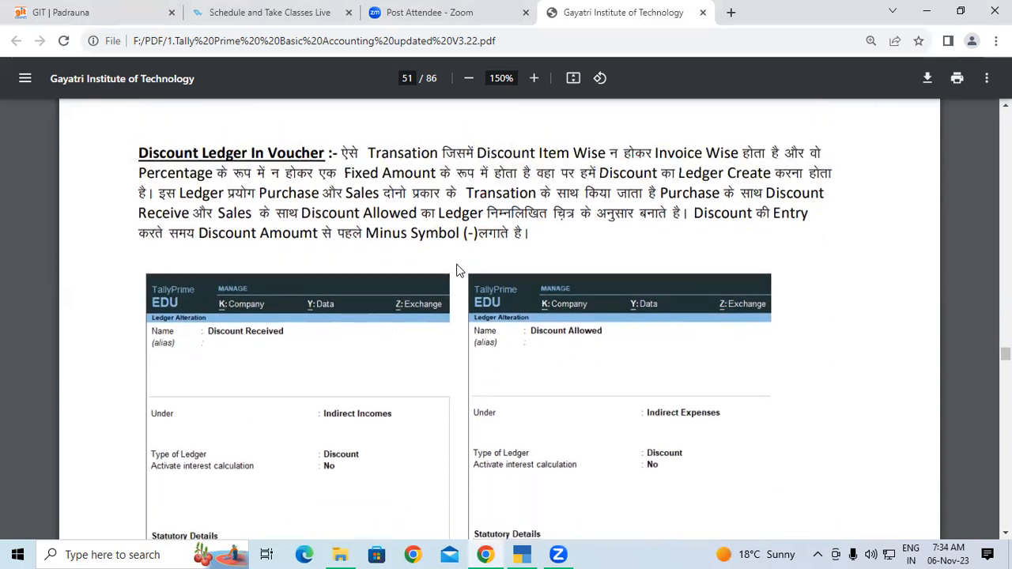
left_click_drag(300, 213, 418, 214)
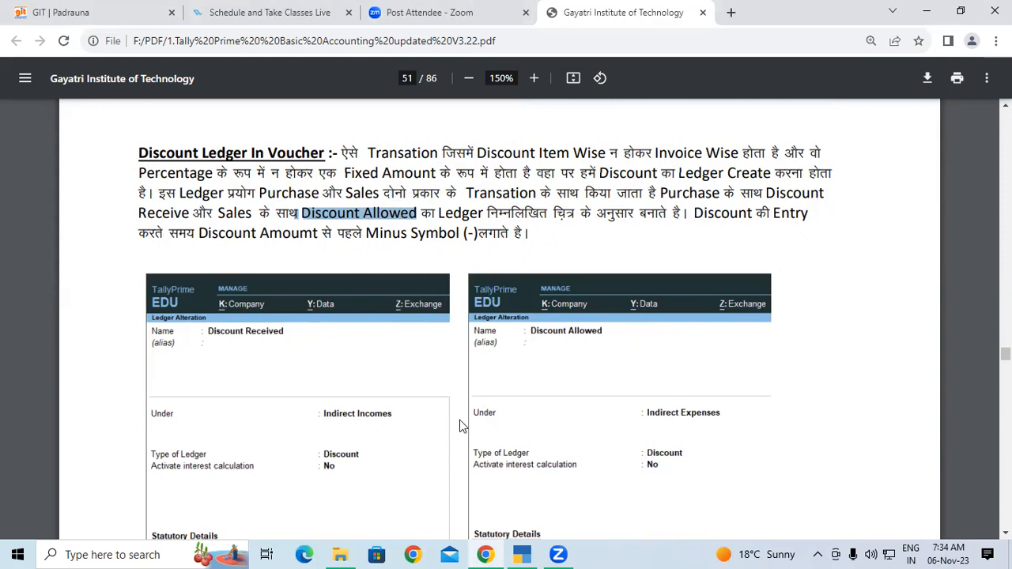
- Switch to TallyPrime and look up Discount Received among the ledgers available for alteration, filtering the list by "D"
key("alt+Tab")
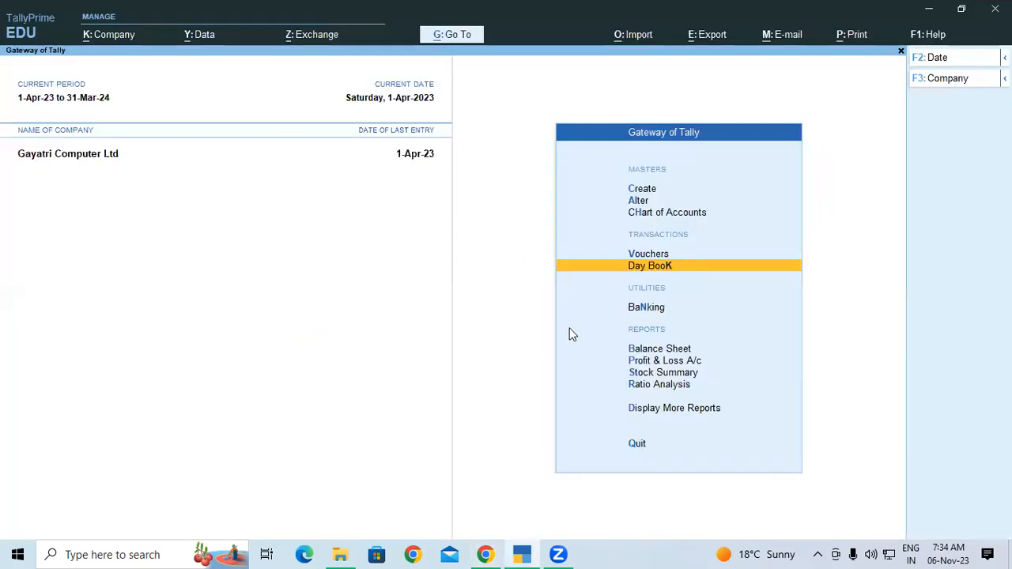
left_click(637, 202)
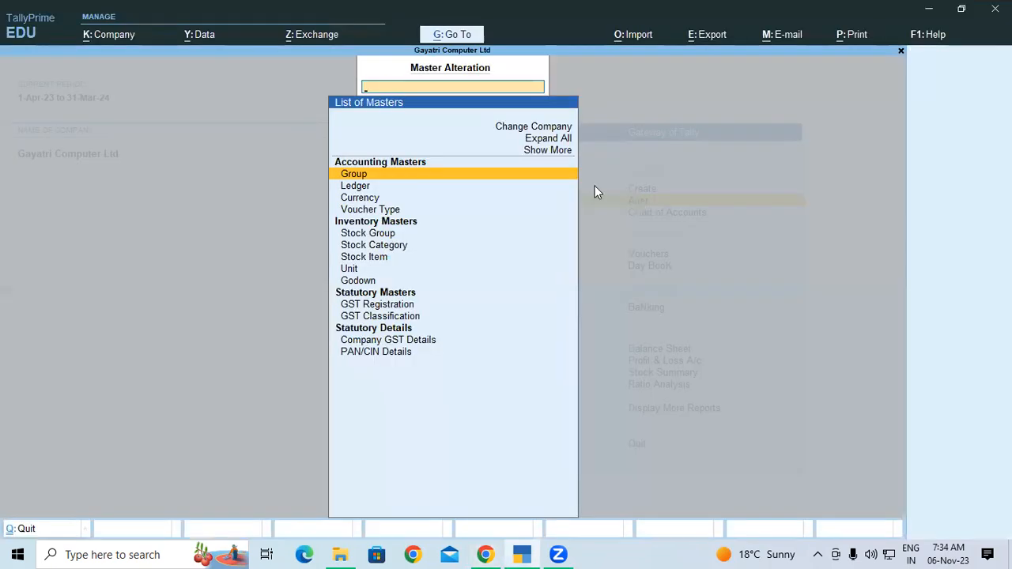
left_click(350, 189)
type("D")
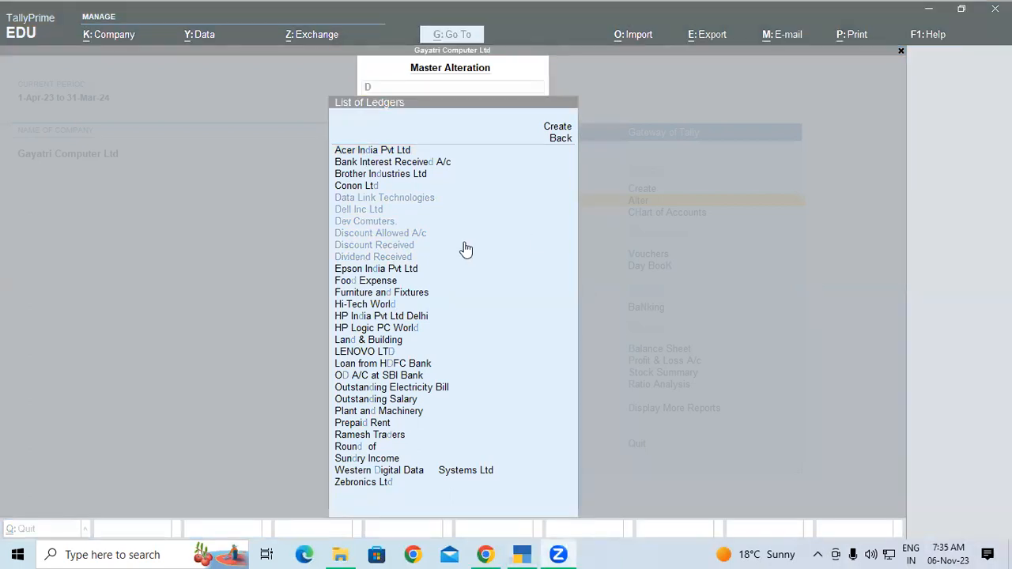
left_click(467, 249)
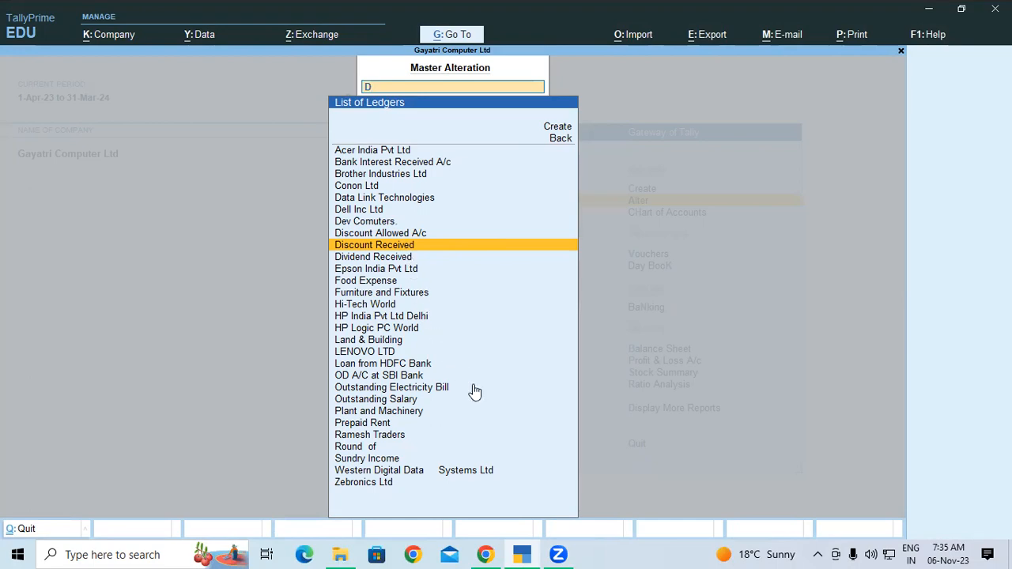
- Return to the PDF in Chrome and read exercise 10 on page 52, highlighting GST@18% and the 4000 discount amount
left_click(485, 554)
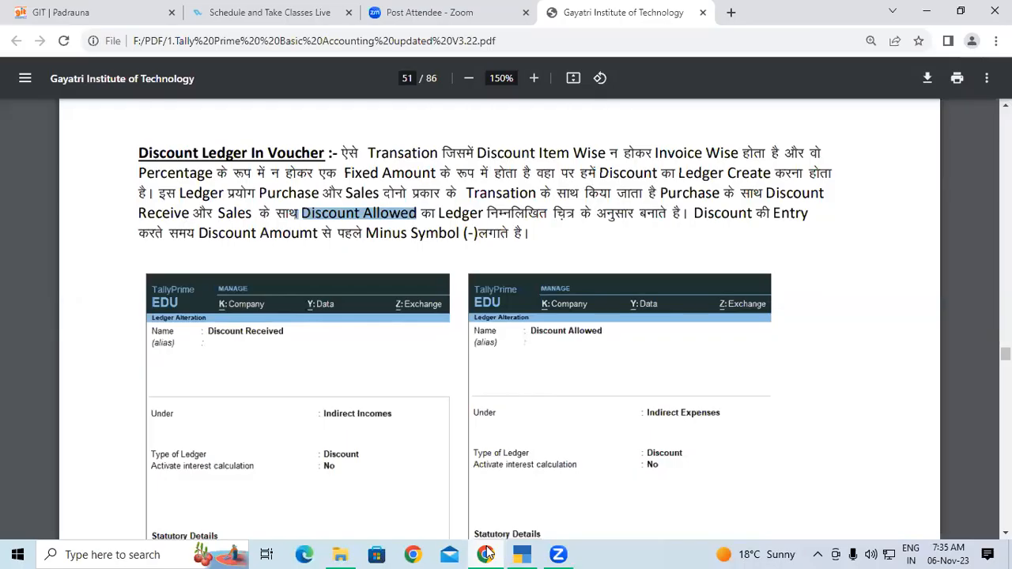
scroll(377, 351, "down", 10)
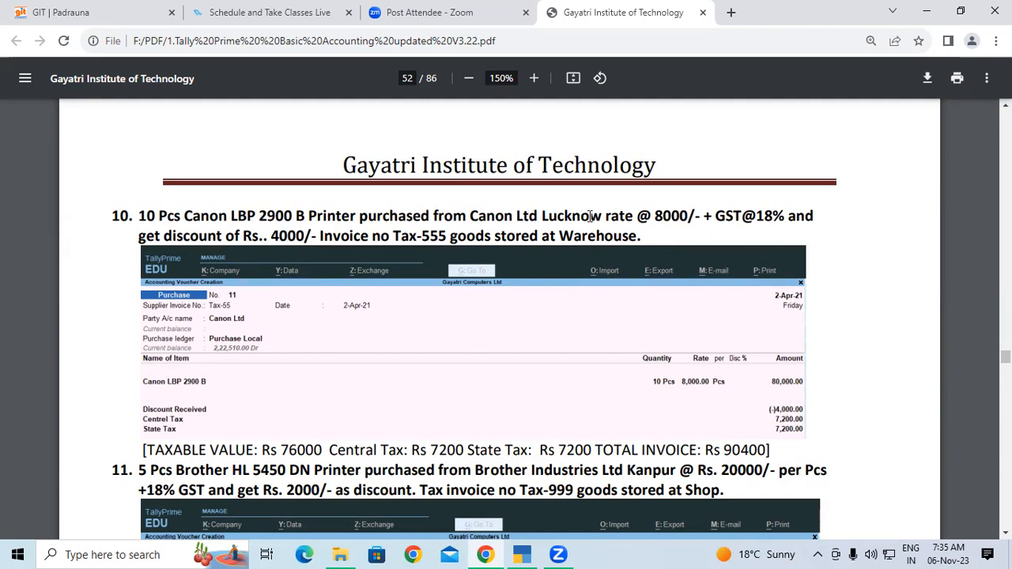
left_click_drag(607, 217, 783, 221)
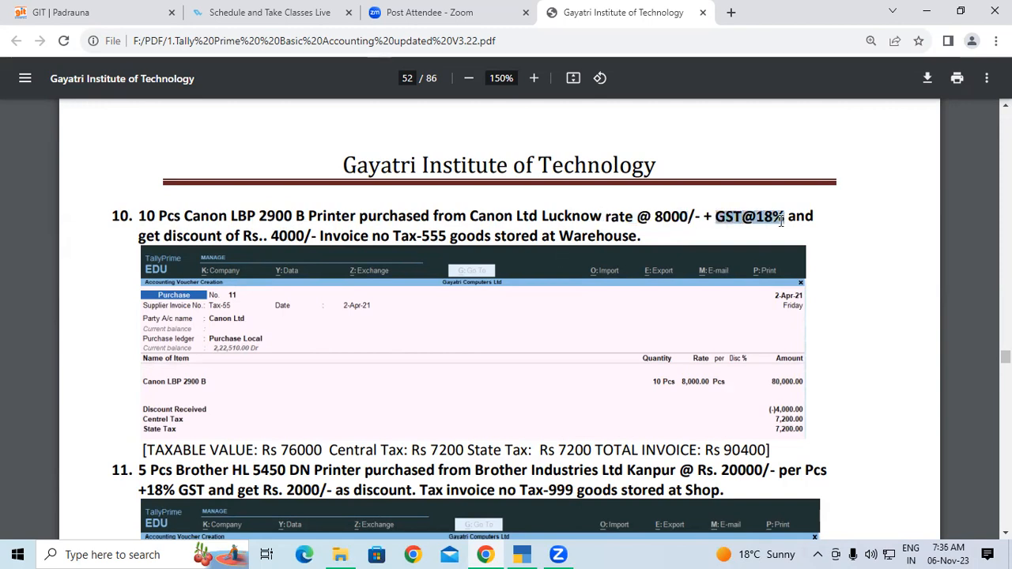
left_click_drag(271, 235, 297, 229)
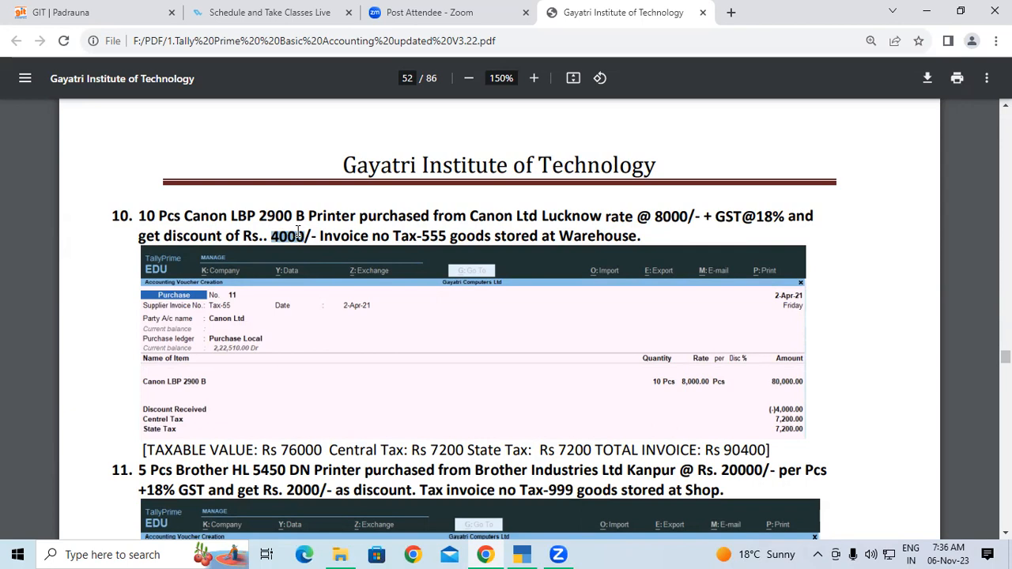
- Switch to TallyPrime and start a purchase voucher with supplier invoice number Tax-555, dated 1-Apr-23
left_click_drag(470, 216, 540, 222)
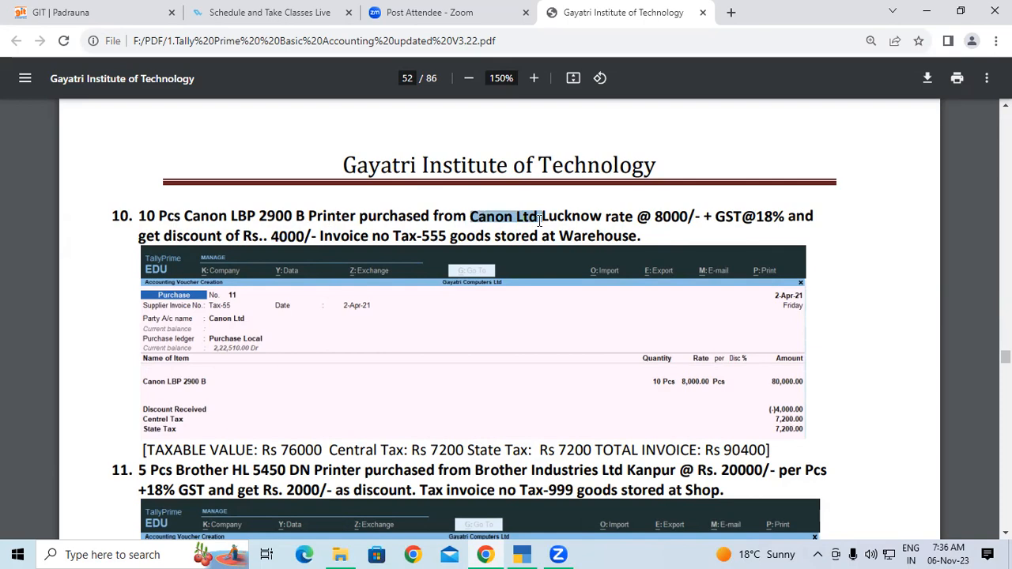
left_click(520, 553)
key("Escape")
key("Escape")
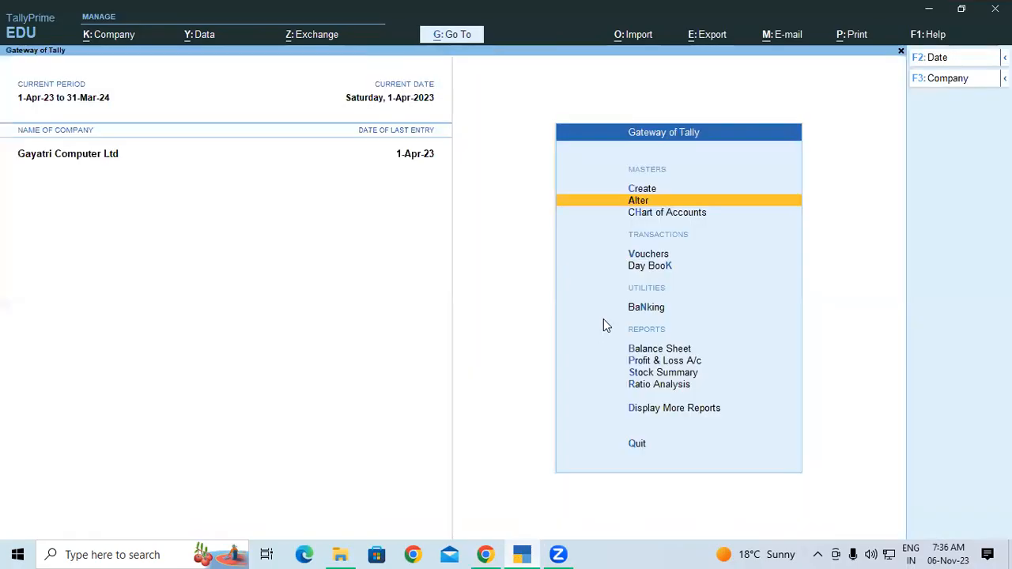
left_click(642, 254)
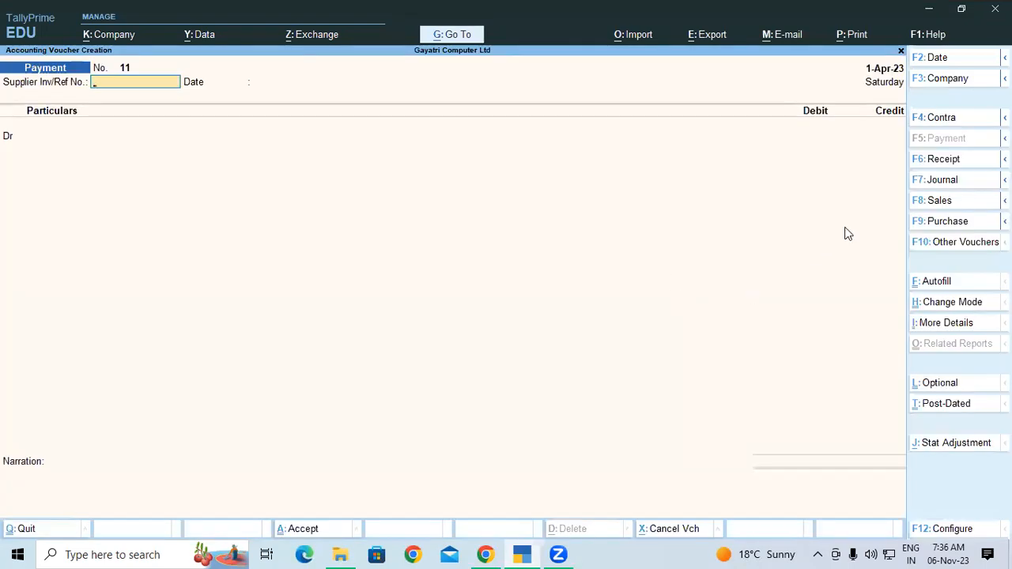
left_click(955, 224)
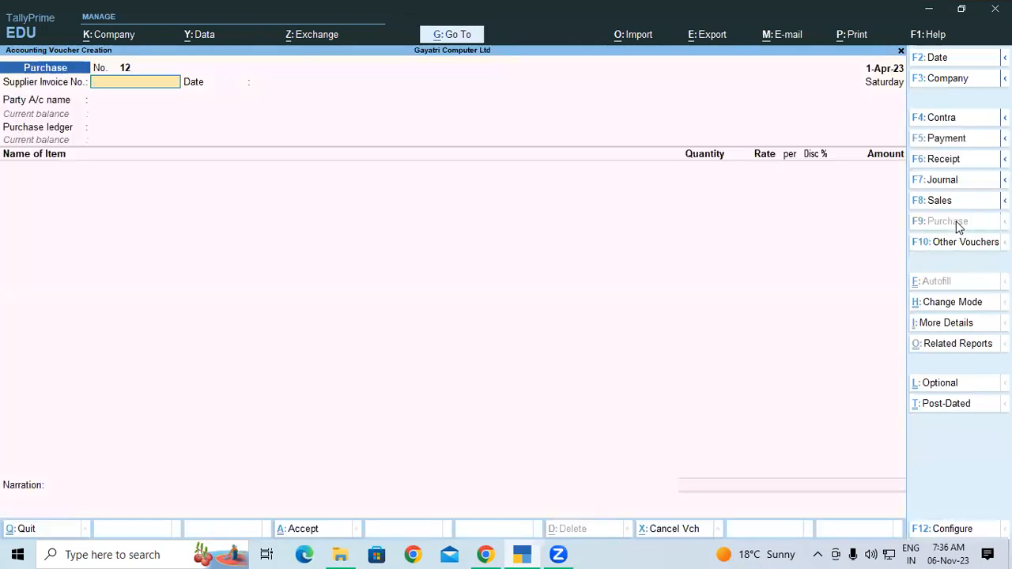
type("Tax-555")
key("Return")
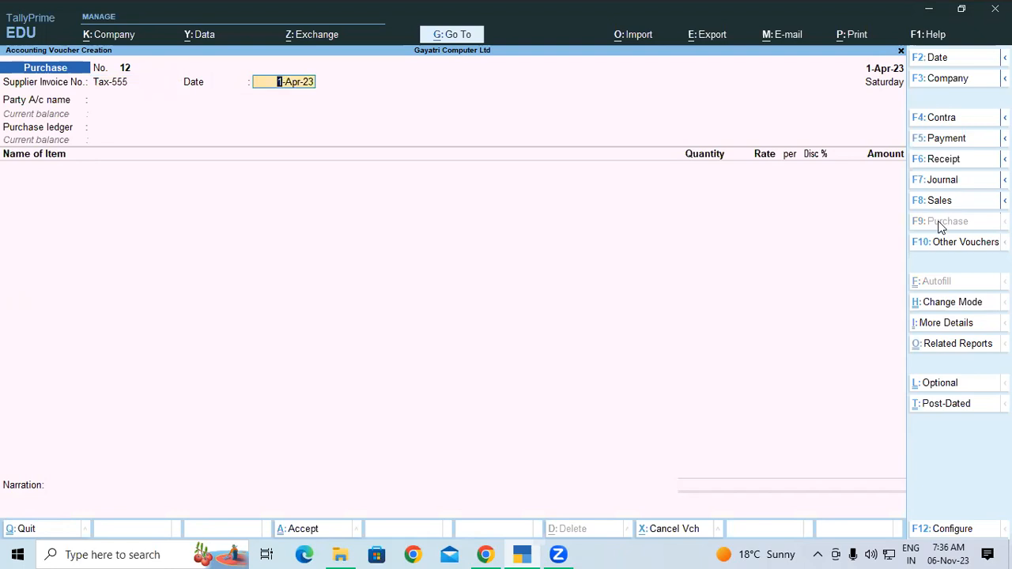
key("Return")
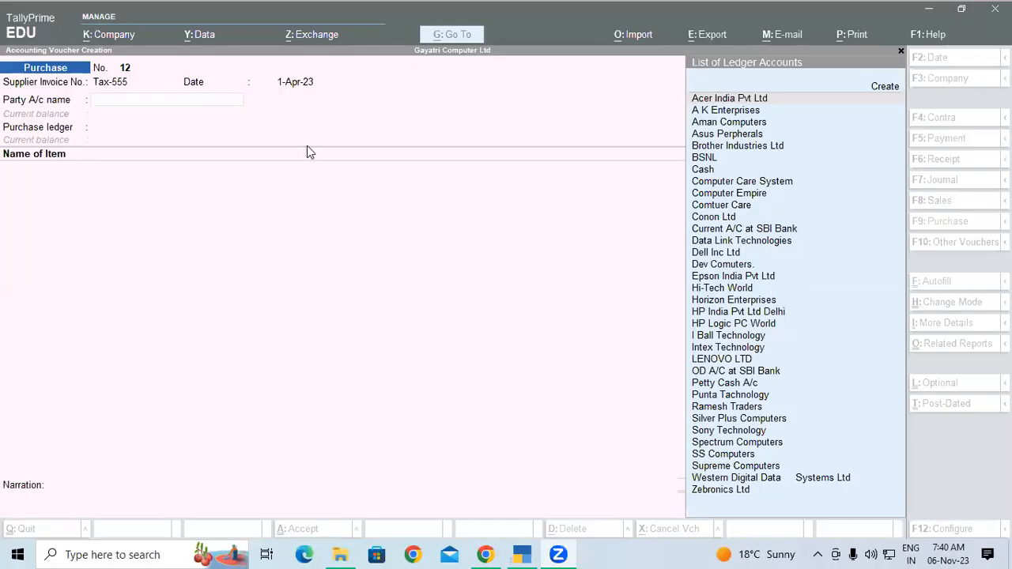
- Select Conon Ltd as the party, accept its receipt and party details, and choose Purchase Local as the purchase ledger
left_click(217, 111)
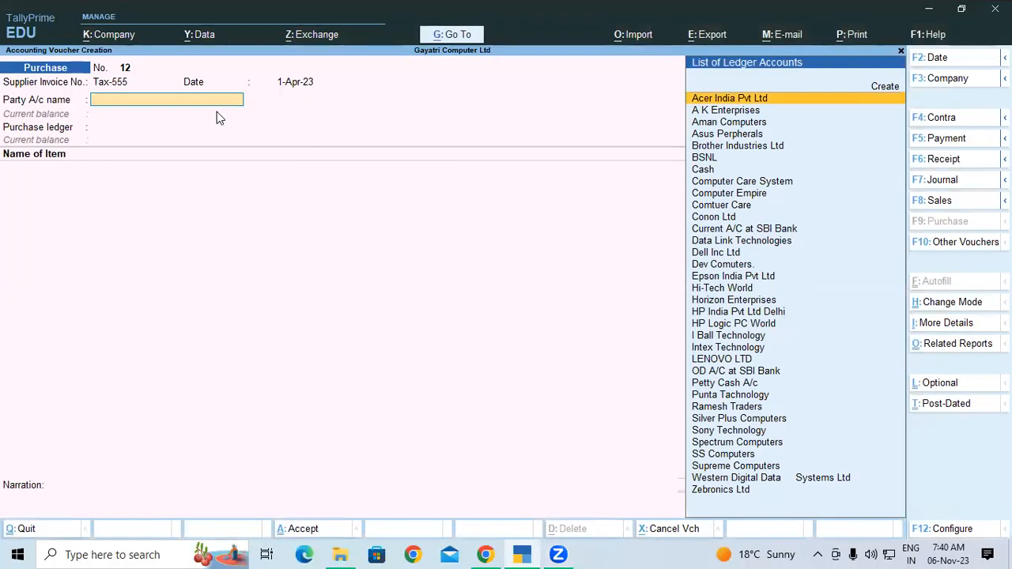
type("C")
key("Down")
key("Down")
key("Down")
key("Down")
key("Down")
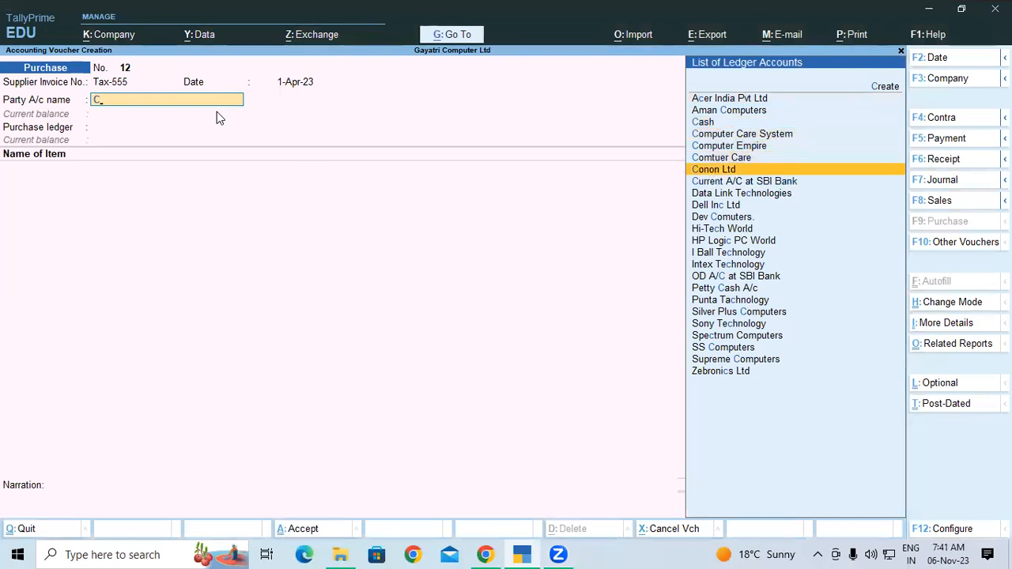
key("Return")
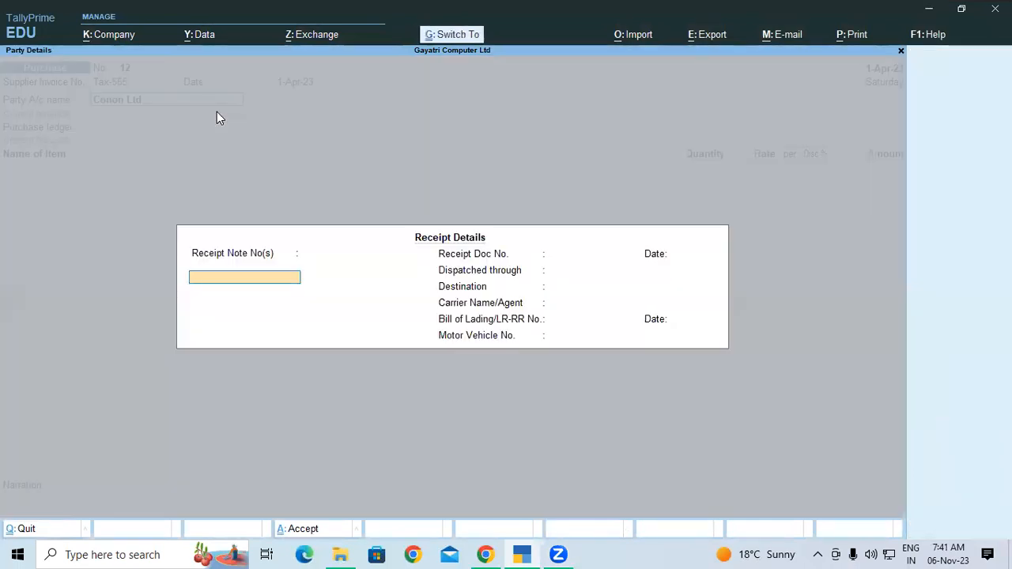
key("ctrl+a")
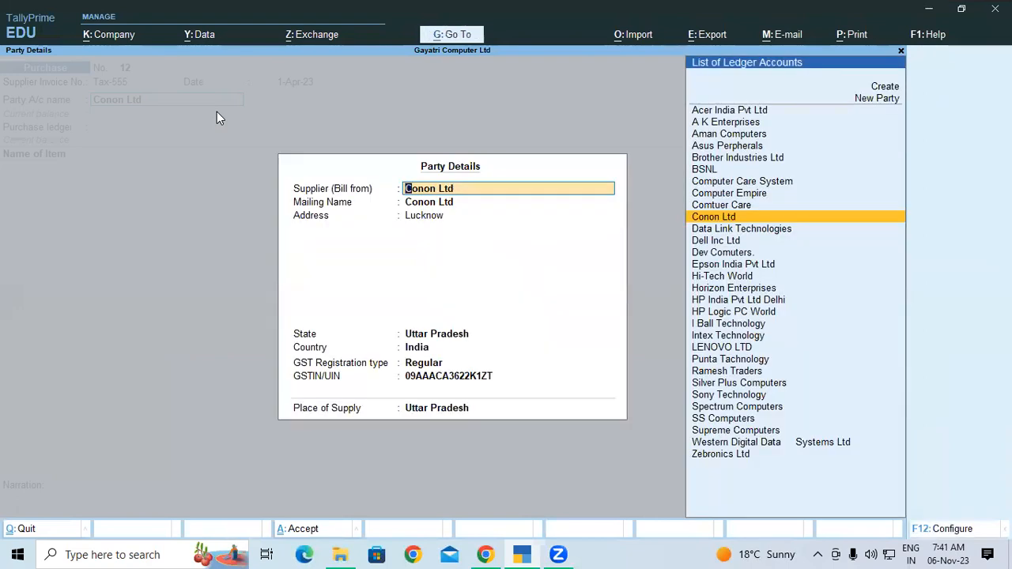
key("ctrl+a")
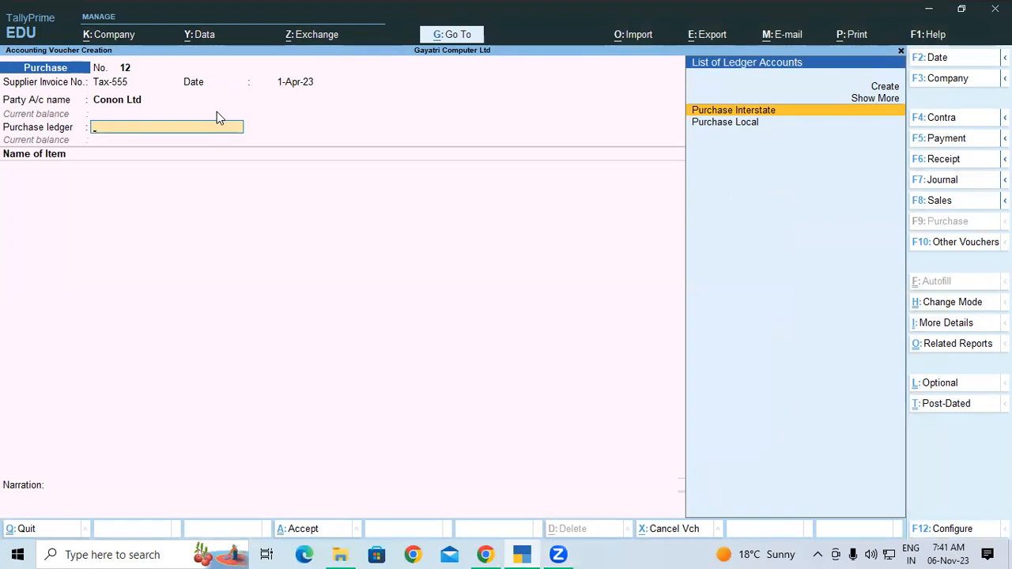
key("Down")
key("Return")
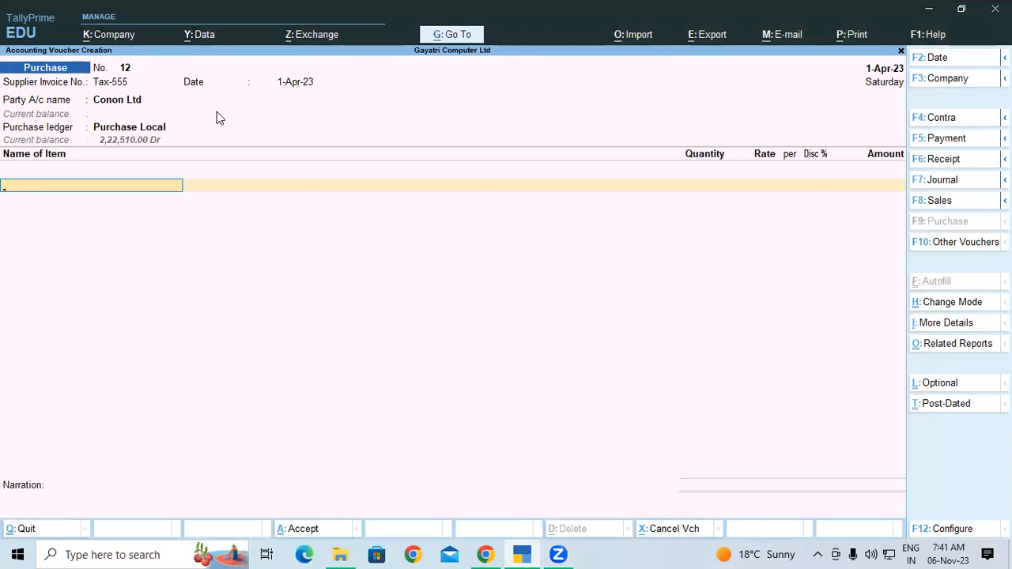
- Reread exercise 10 in the PDF in Chrome, then return to the item line of the TallyPrime purchase voucher
key("alt+Tab")
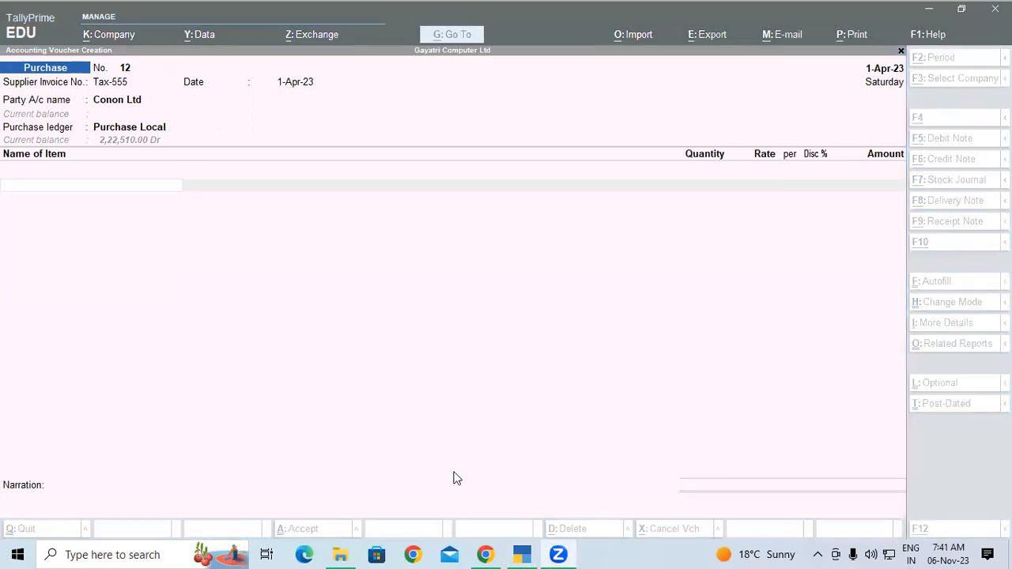
left_click(477, 553)
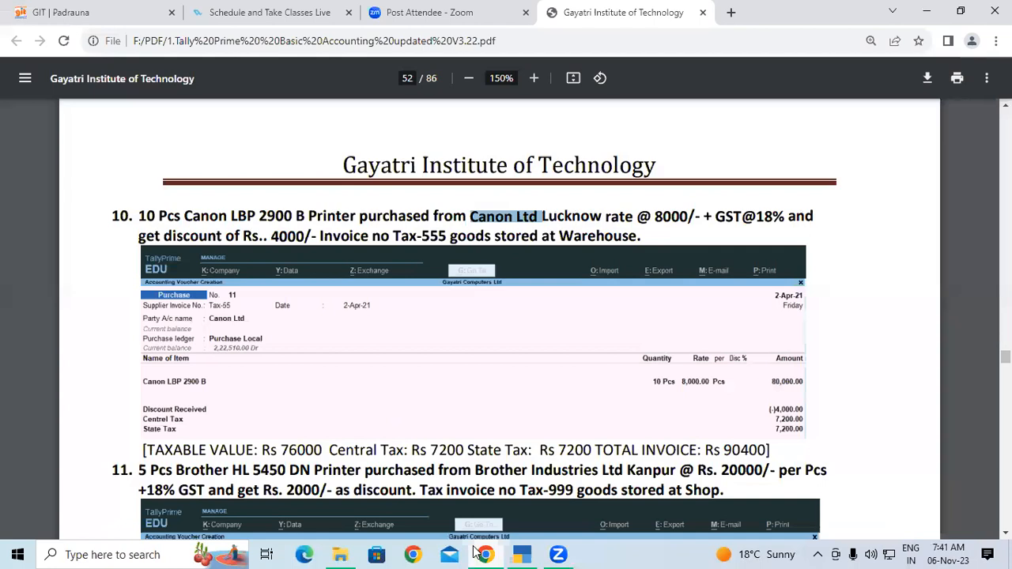
left_click(276, 217)
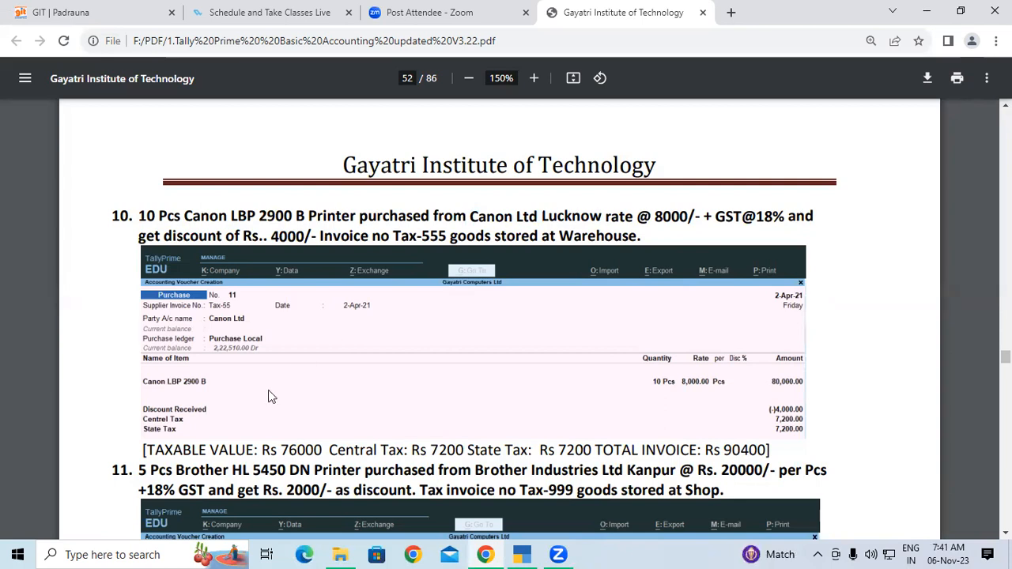
left_click(525, 554)
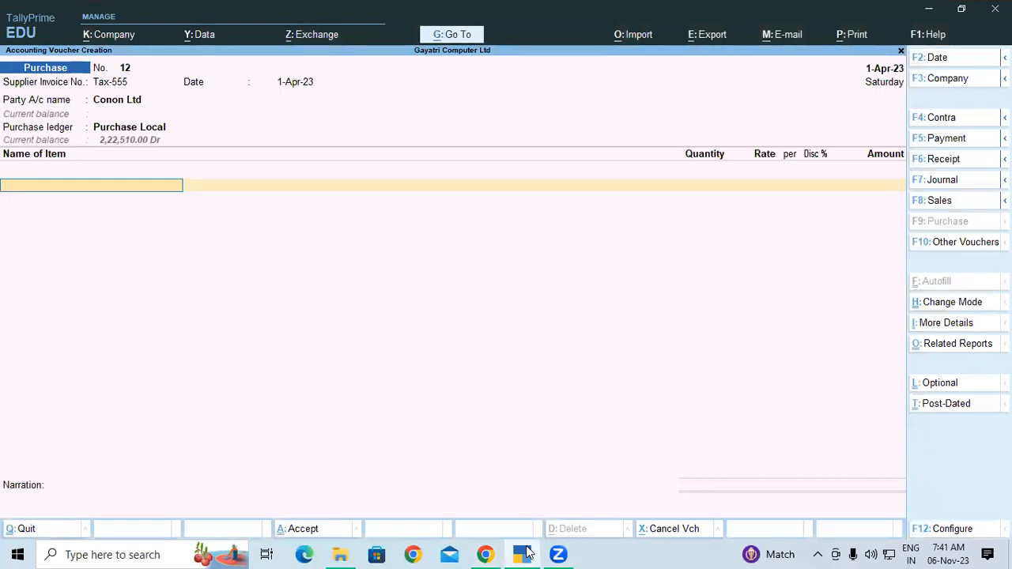
key("BackSpace")
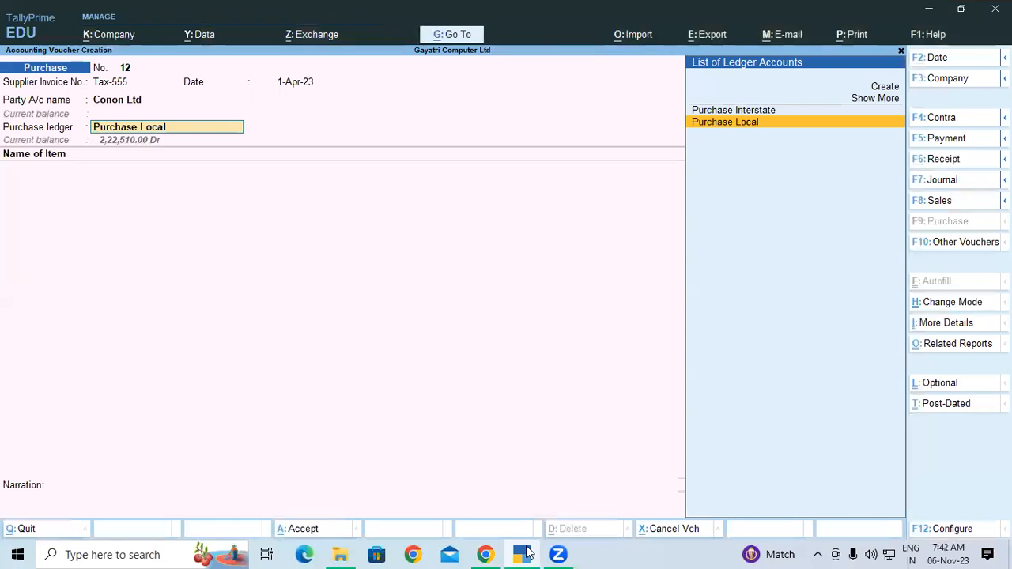
key("Return")
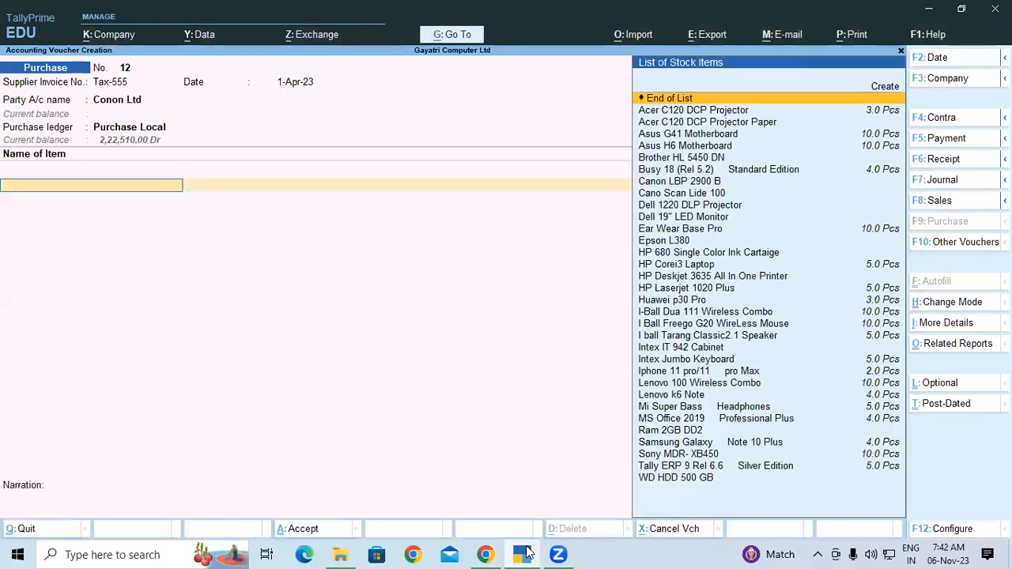
- Add the stock item Canon LBP 2900 B to the purchase voucher
key("ctrl")
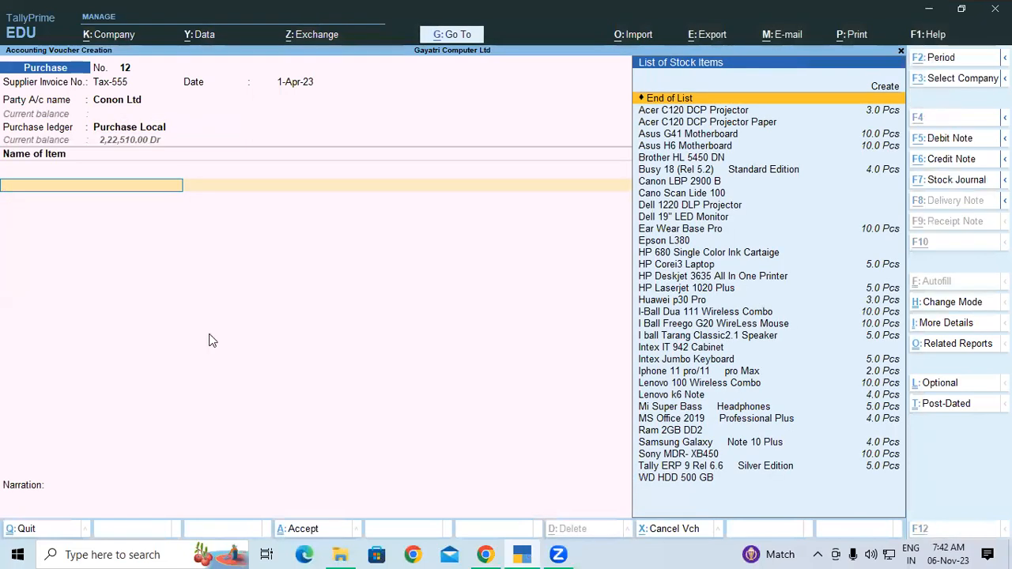
key("alt+Tab")
key("alt+Tab")
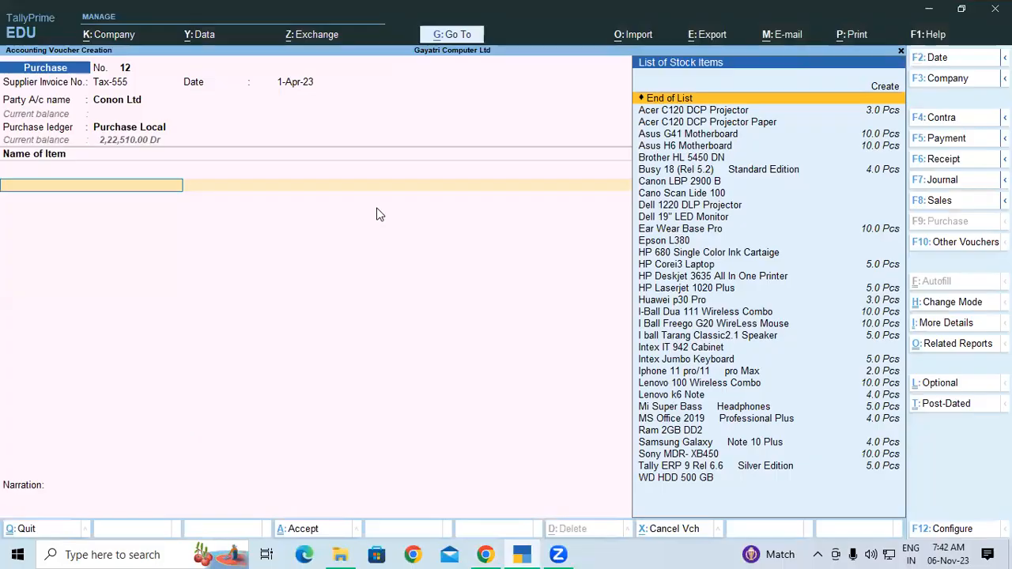
type("C")
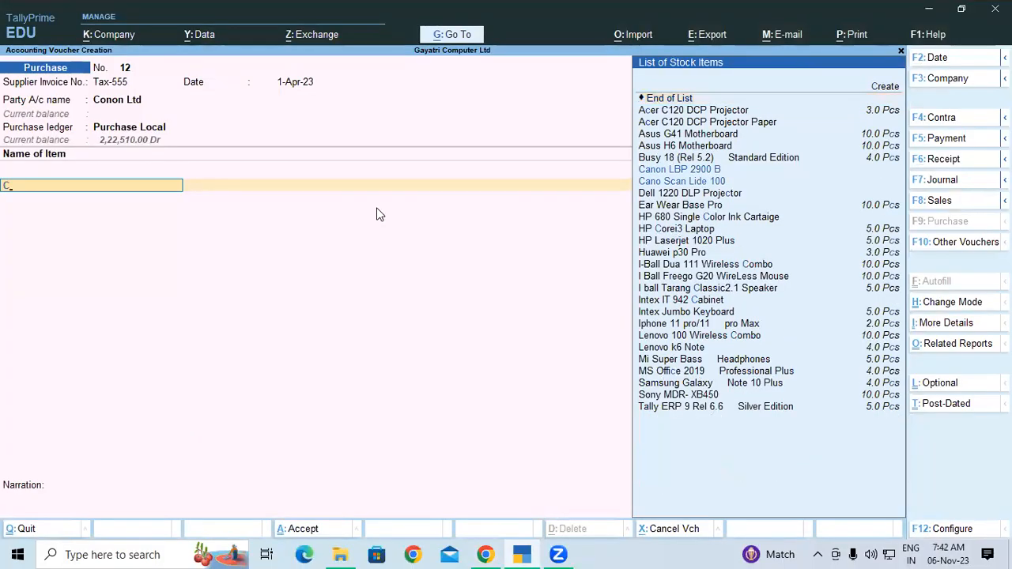
key("Return")
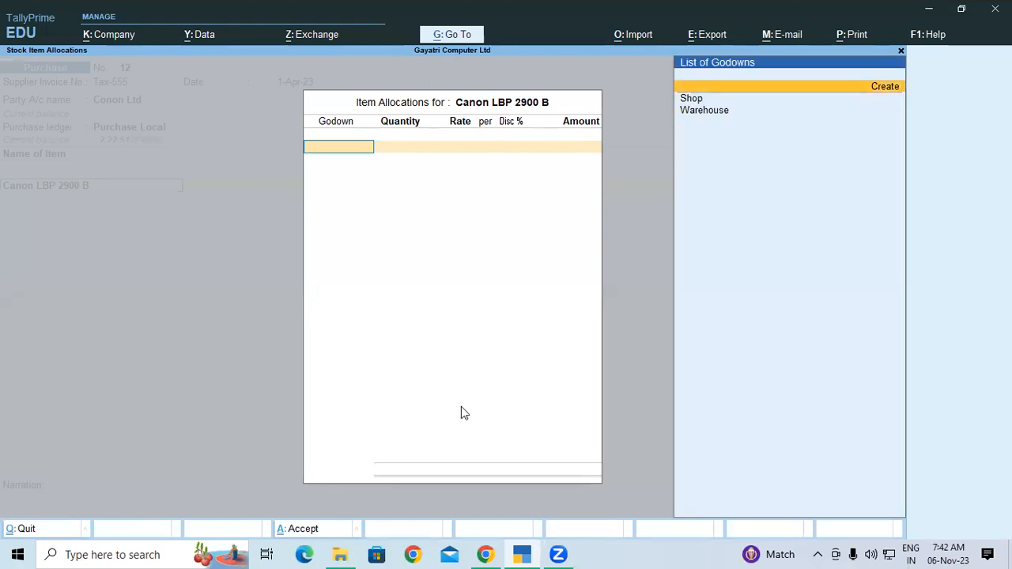
- Allocate 10 Pcs of the printer to the Warehouse godown at a rate of 8000, leaving the discount percentage blank
key("Down")
key("Return")
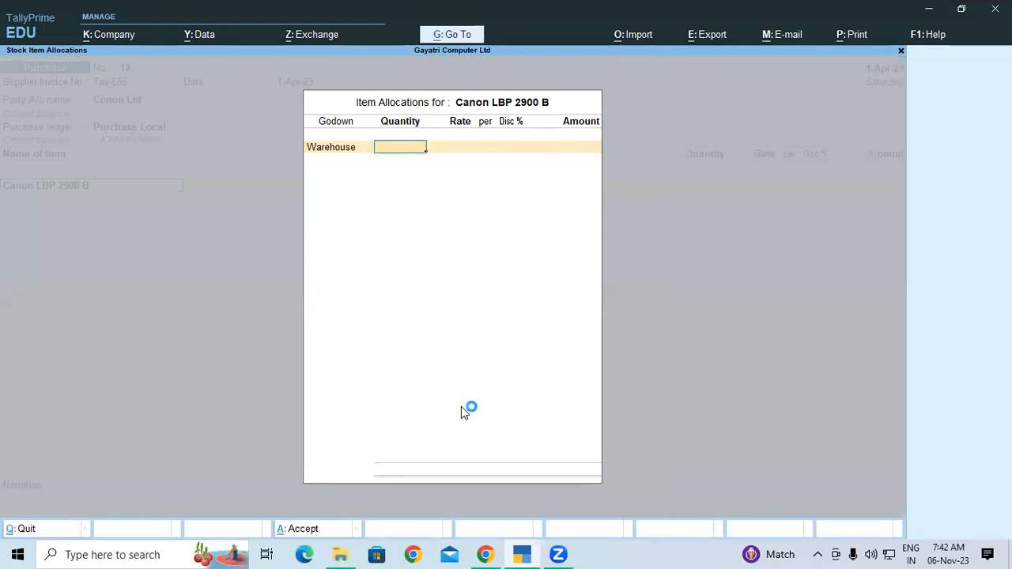
key("alt+Tab")
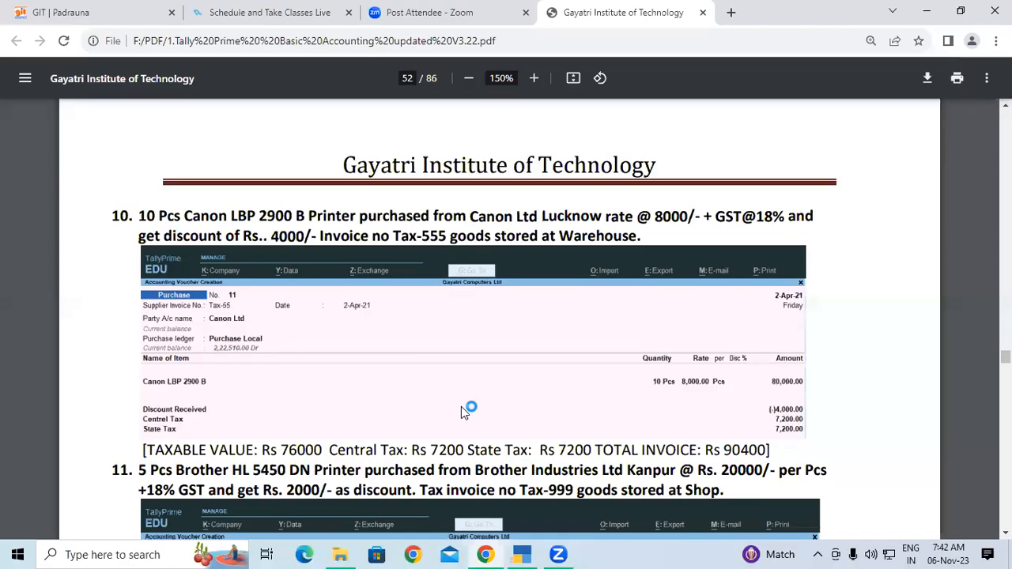
key("alt+Tab")
type("10")
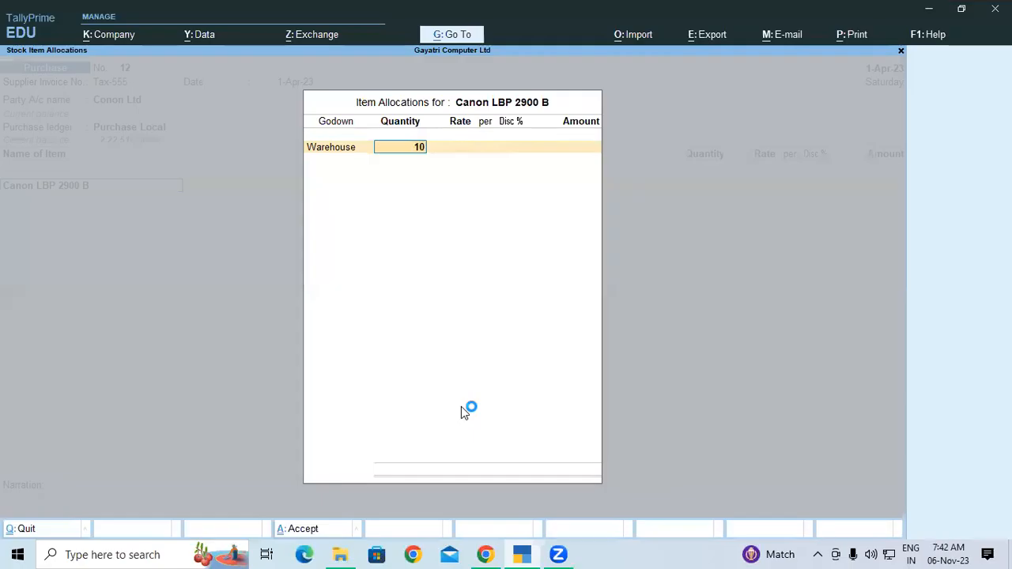
key("Return")
type("8,00")
type("000")
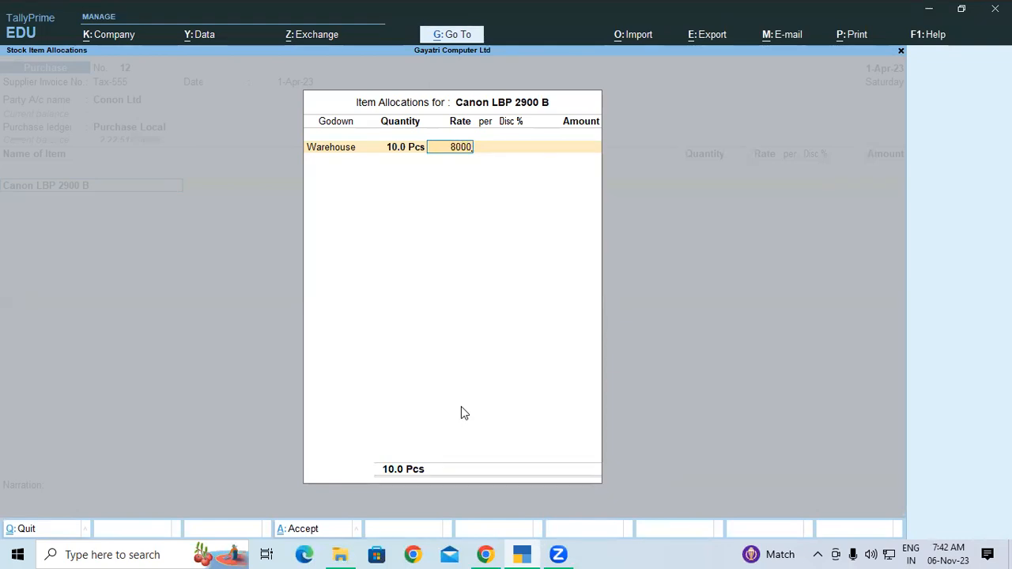
key("Return")
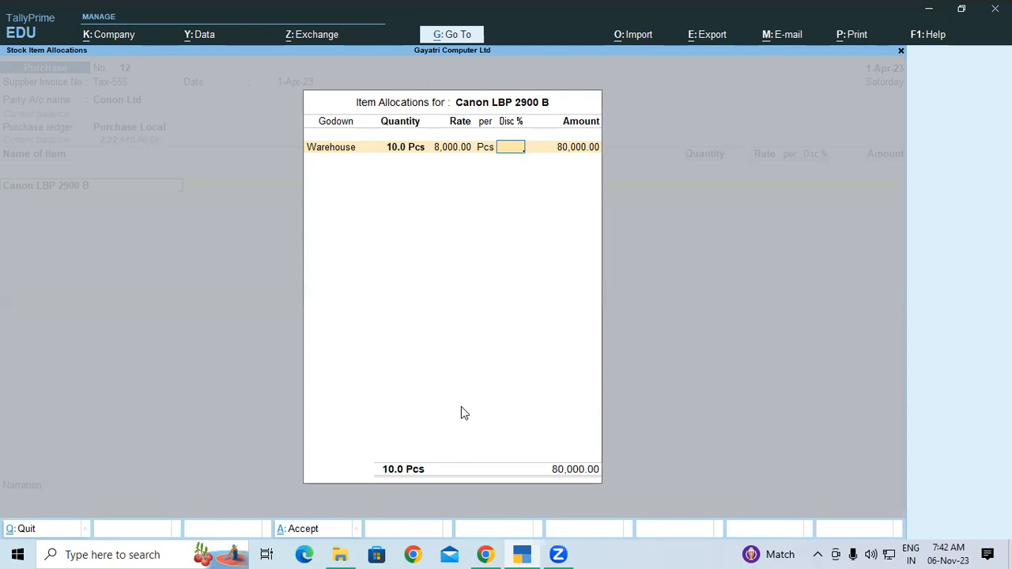
key("Return")
key("Return")
key("Return")
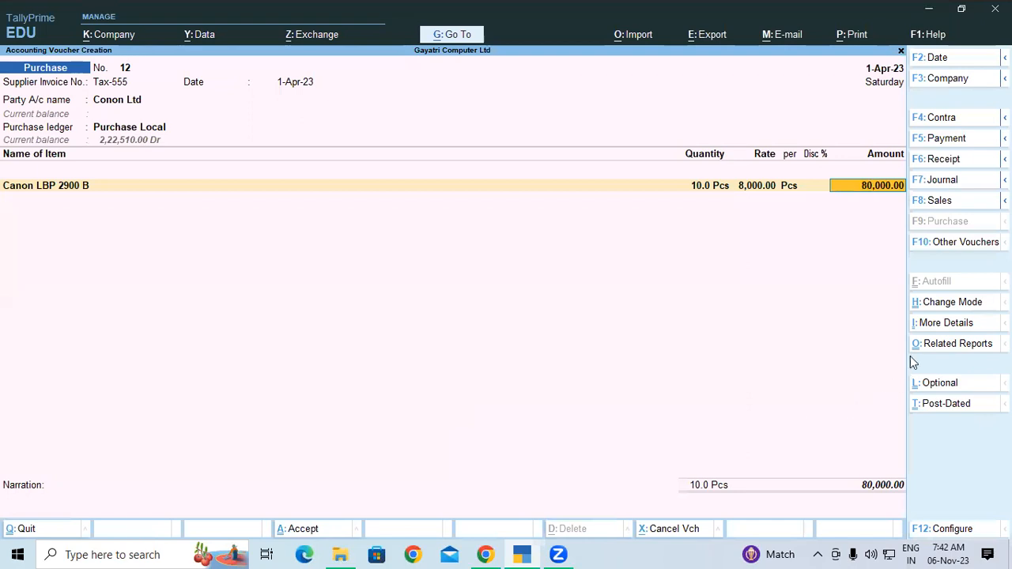
- Set "Use Discount column in invoices" to No in the company features and accept the printer line's amount
left_click(930, 527)
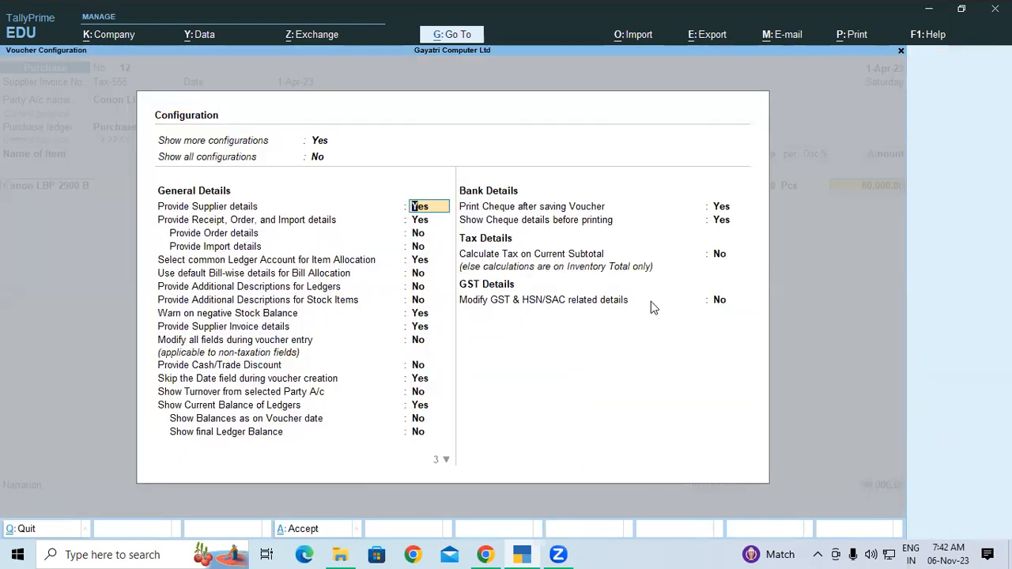
key("Escape")
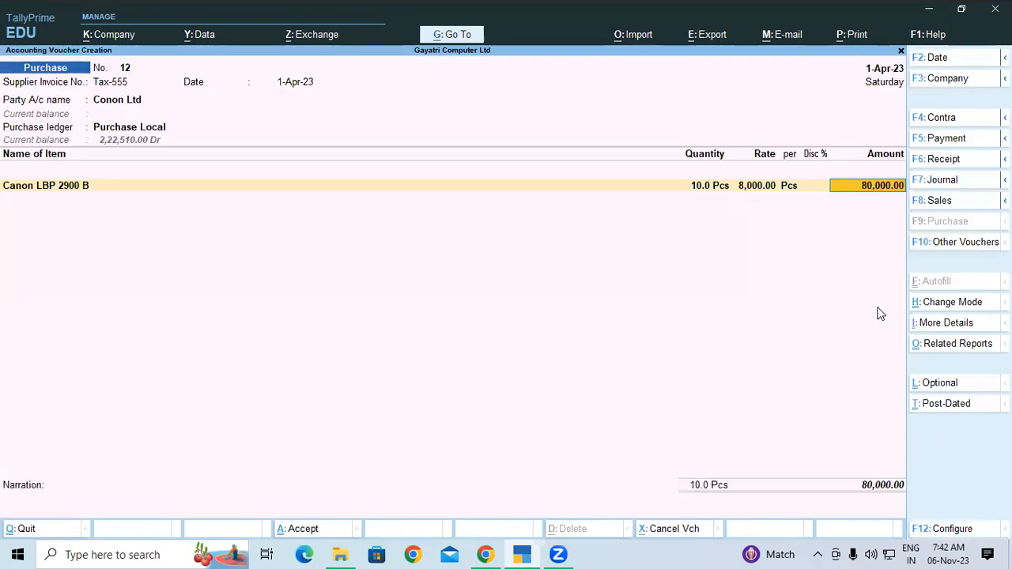
key("F11")
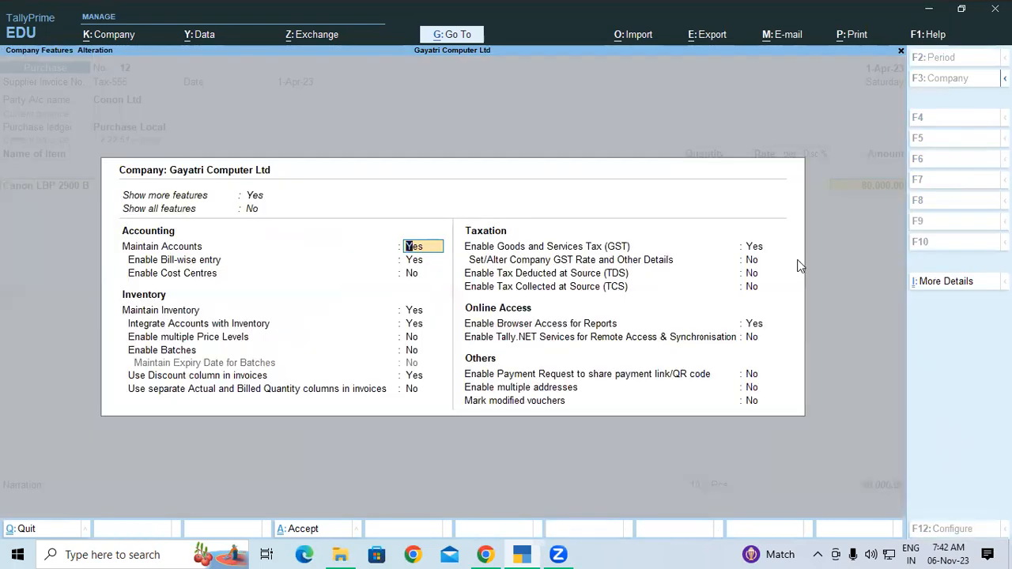
left_click(240, 378)
key("n")
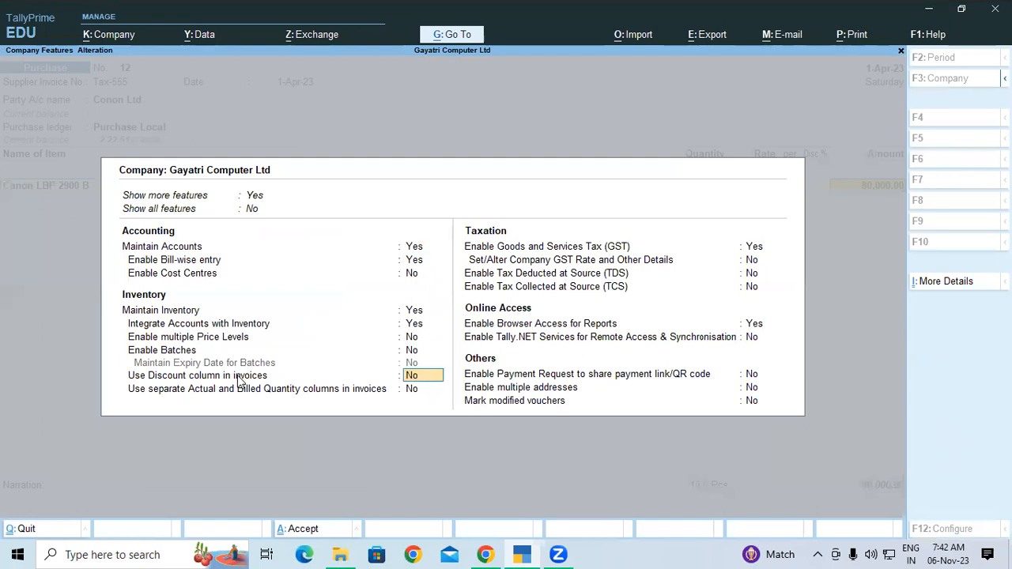
key("ctrl")
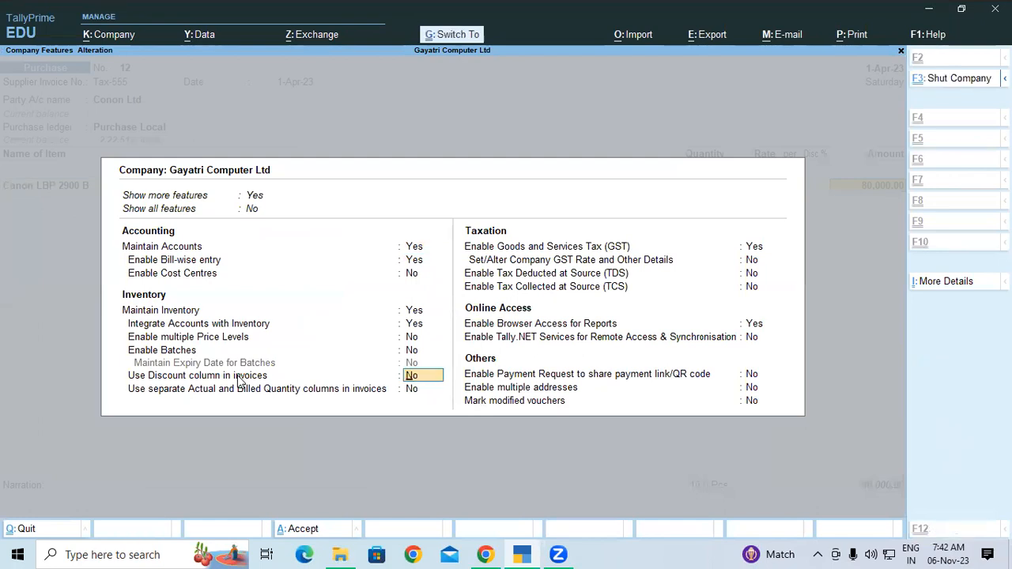
key("ctrl+a")
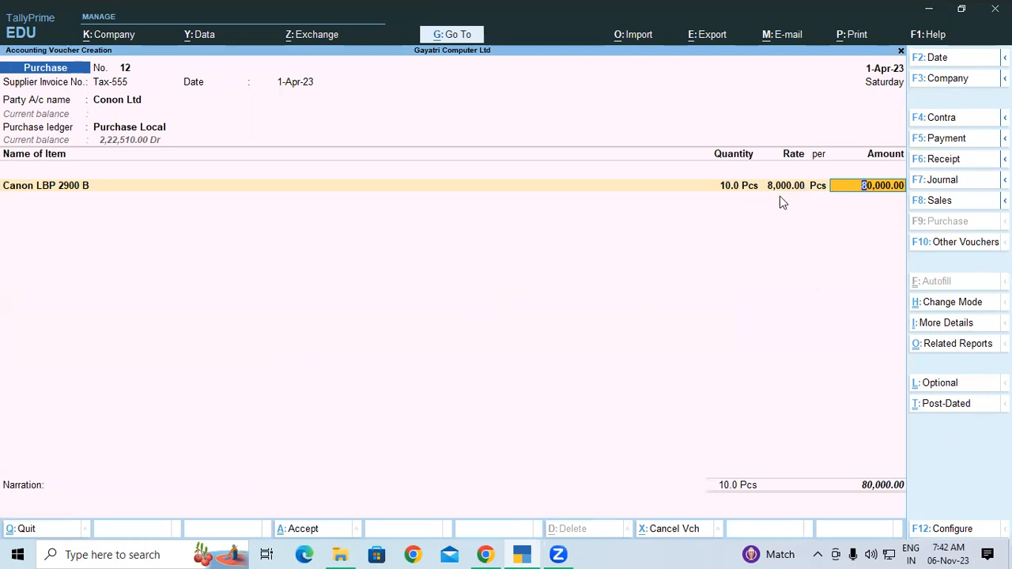
key("Return")
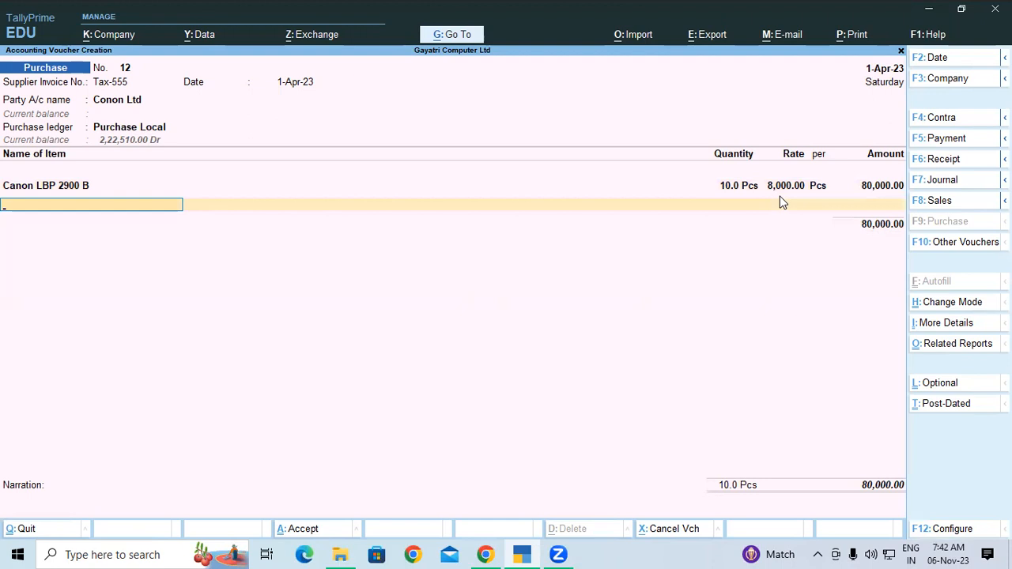
- End the item list and add the Discount Received ledger below the printer line with an amount of 4000
key("Return")
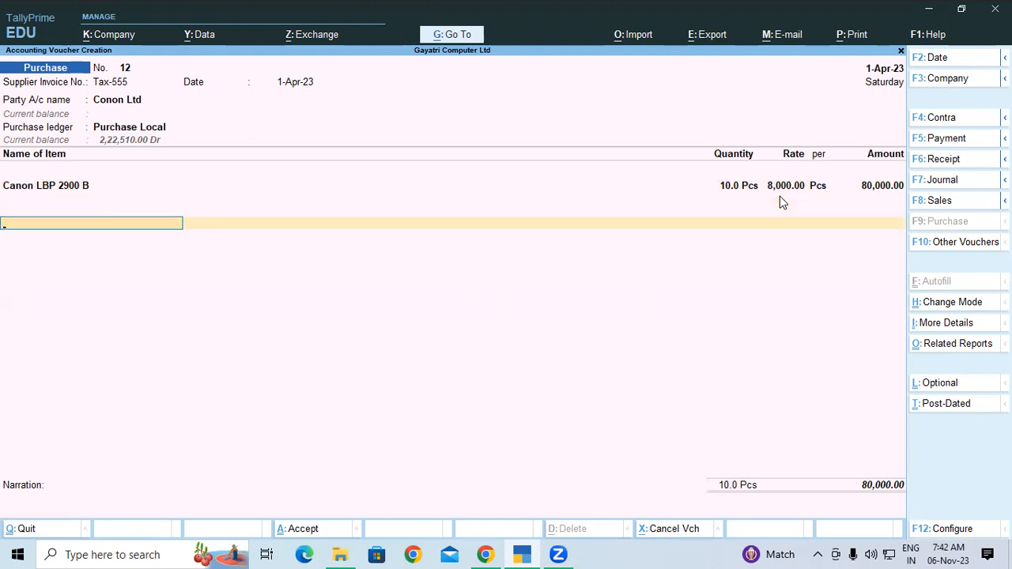
type("Di")
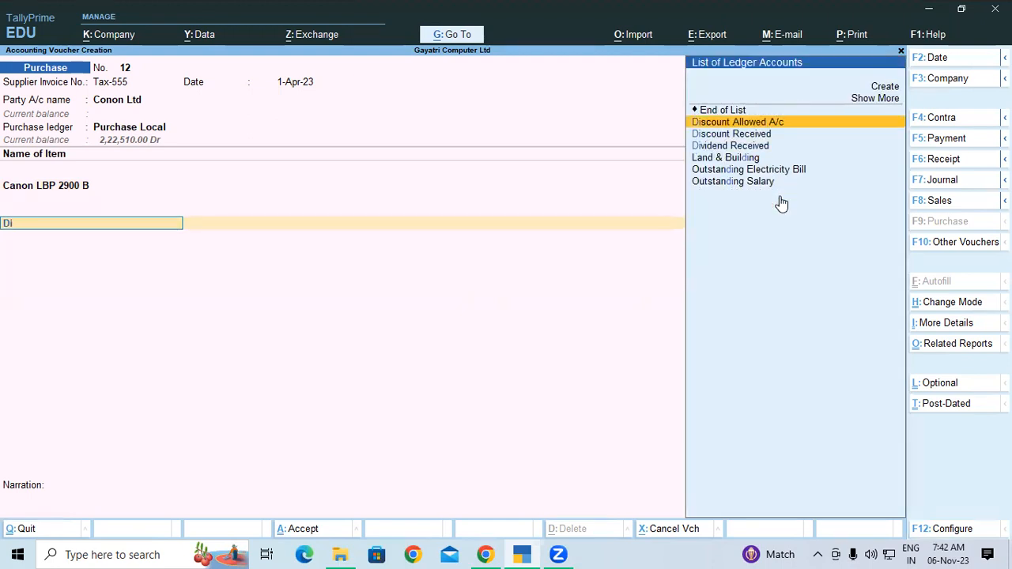
key("Down")
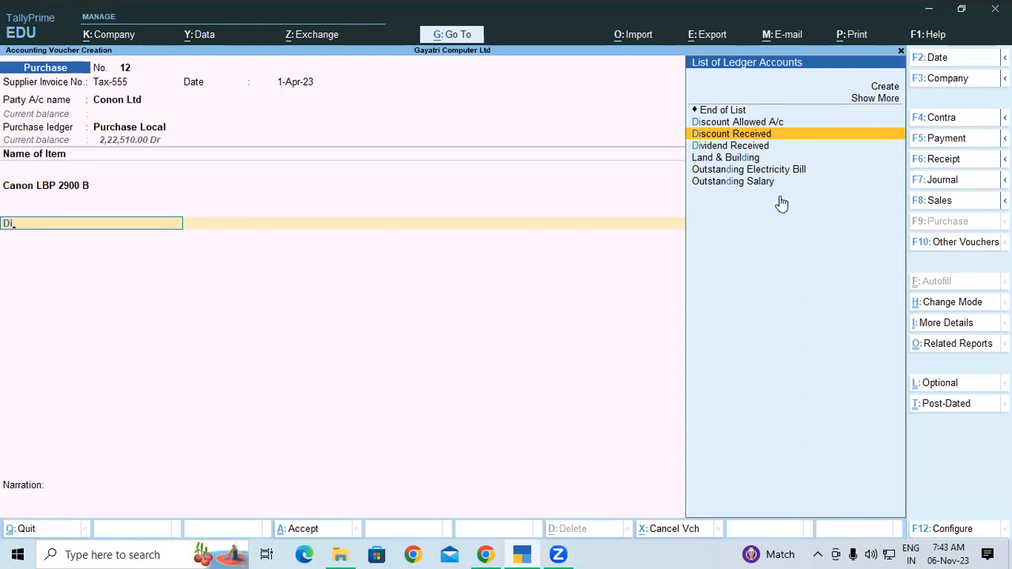
key("Return")
key("Return")
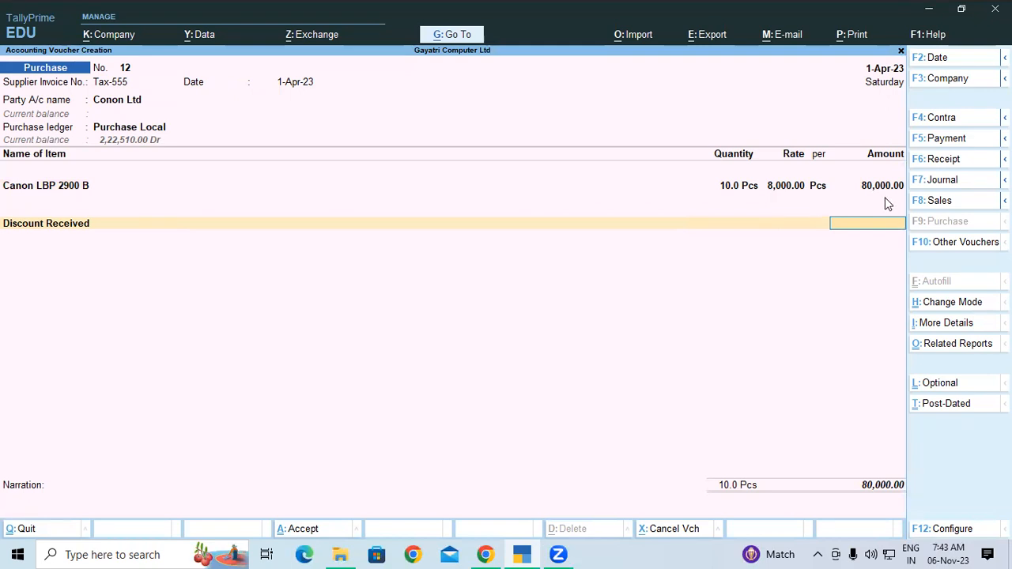
type("40000")
key("BackSpace")
key("Return")
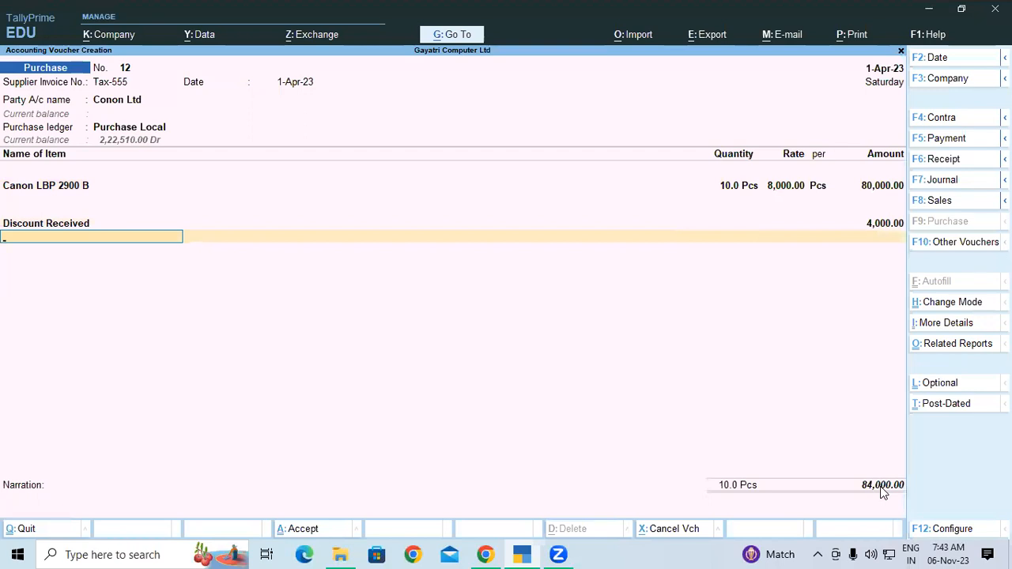
- Set the Discount Received amount to -4000 so it is deducted from the purchase
key("BackSpace")
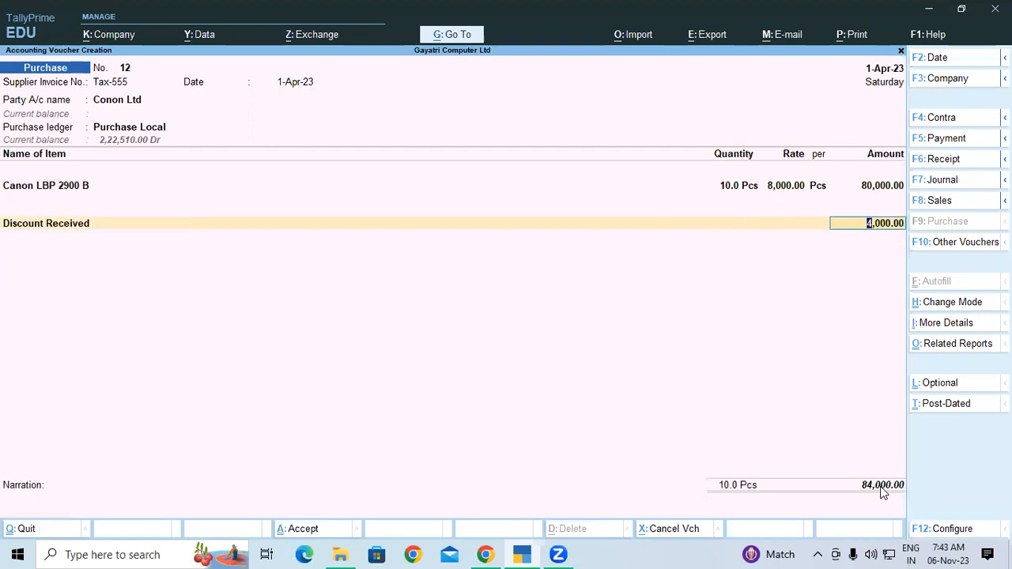
key("BackSpace")
type("-4000")
key("Return")
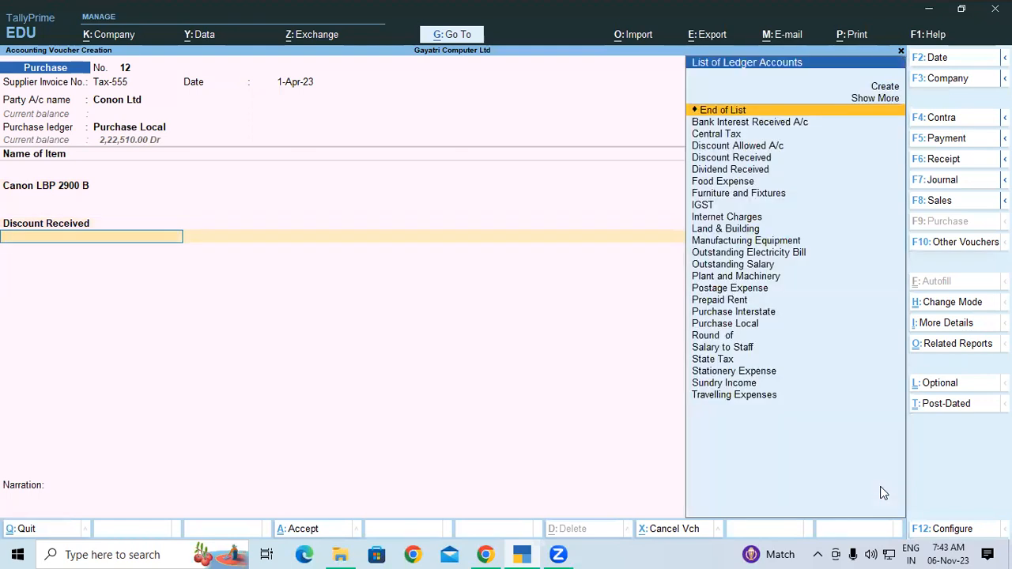
- Add the Central Tax and State Tax ledgers below the discount, keeping their calculated amounts
key("Return")
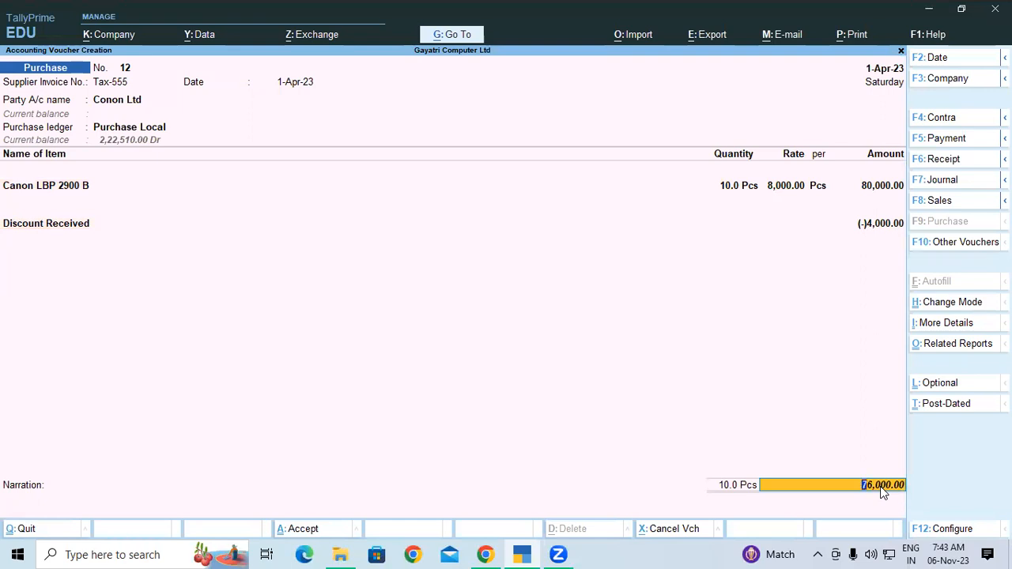
key("Up")
key("Return")
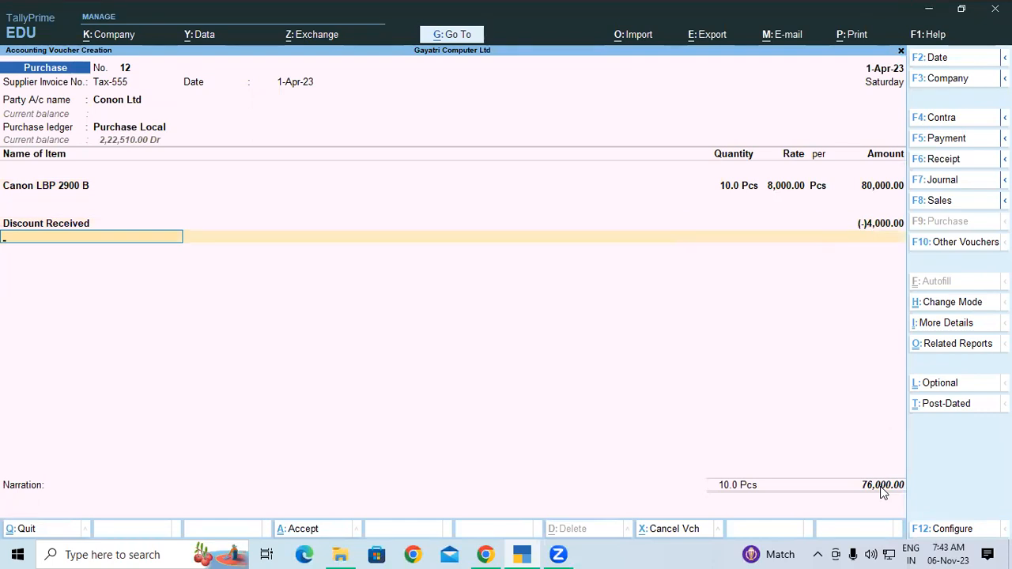
type("Ce")
key("Return")
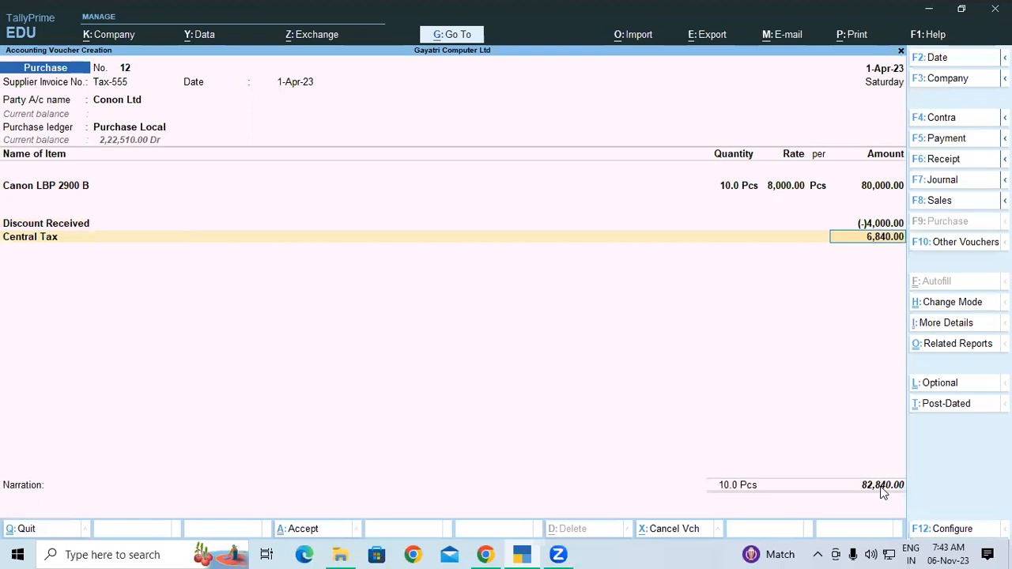
key("Return")
type("St")
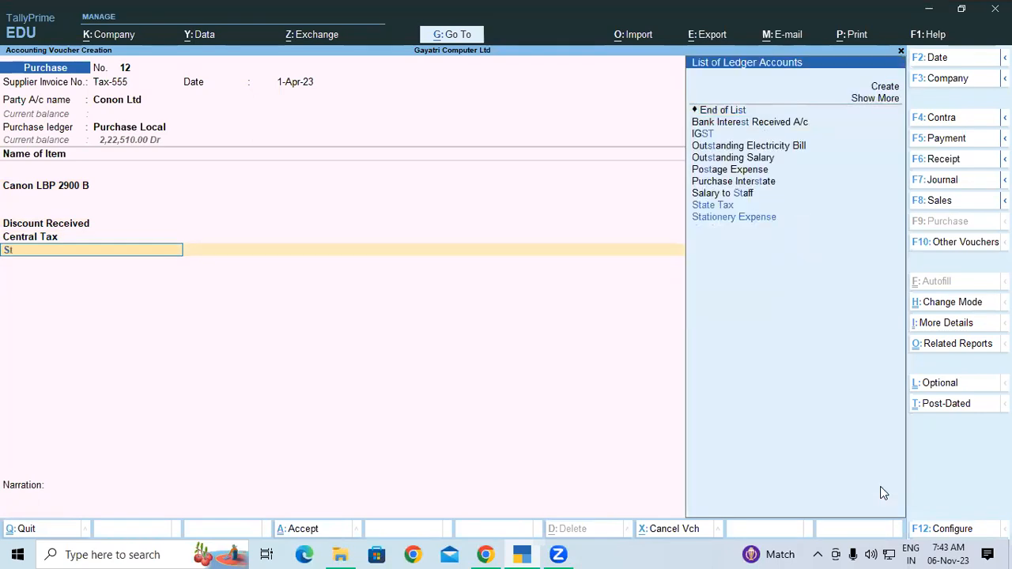
key("Return")
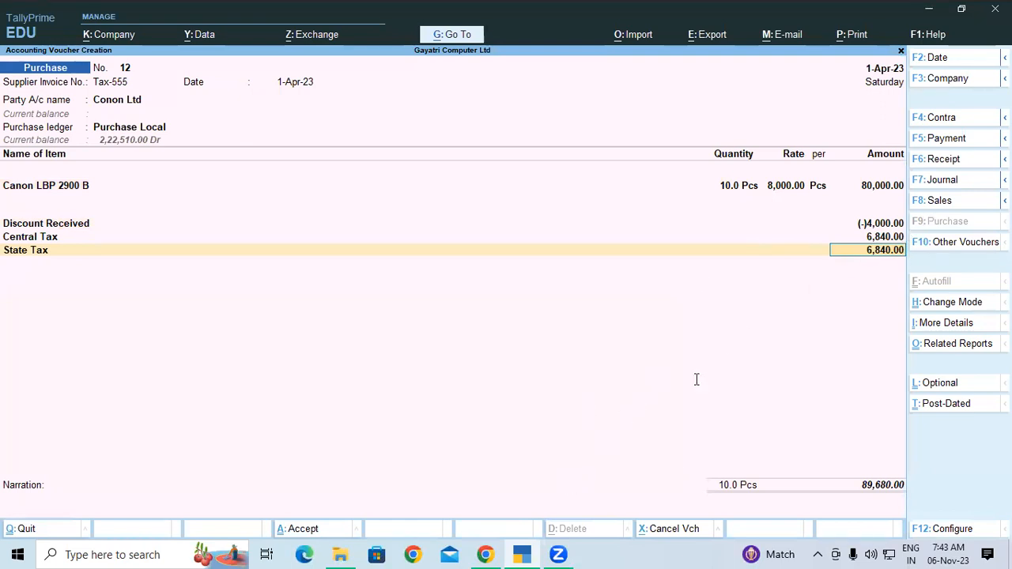
- Check exercise 10's central and state tax figures in the PDF in Chrome, then return to the TallyPrime voucher
key("alt+Tab")
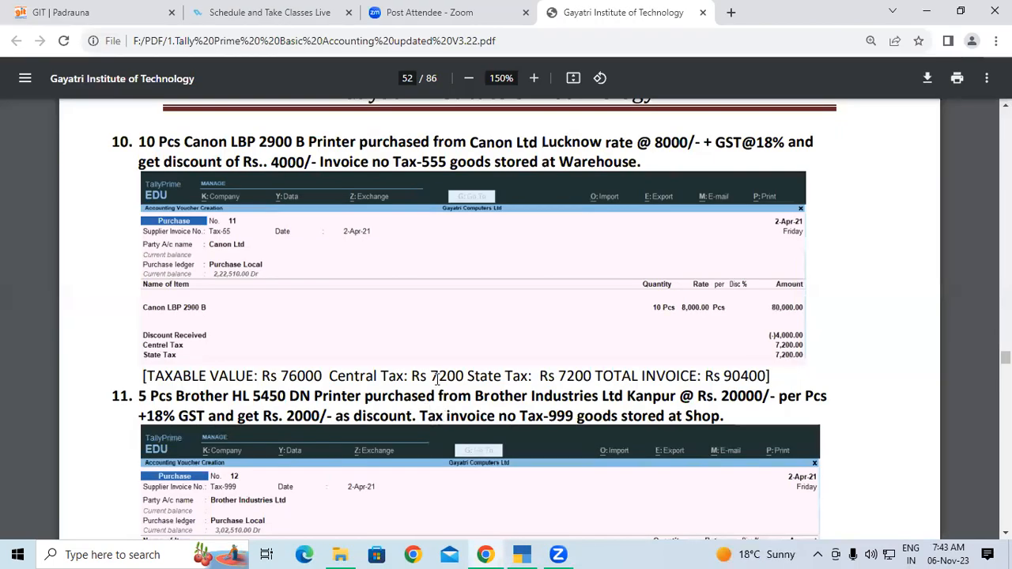
left_click_drag(431, 376, 480, 376)
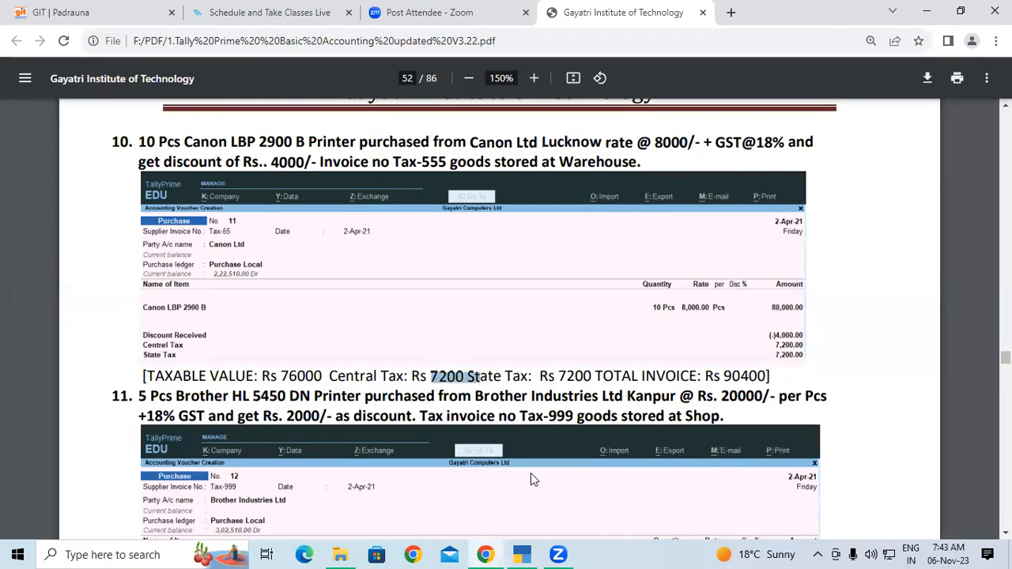
left_click(521, 554)
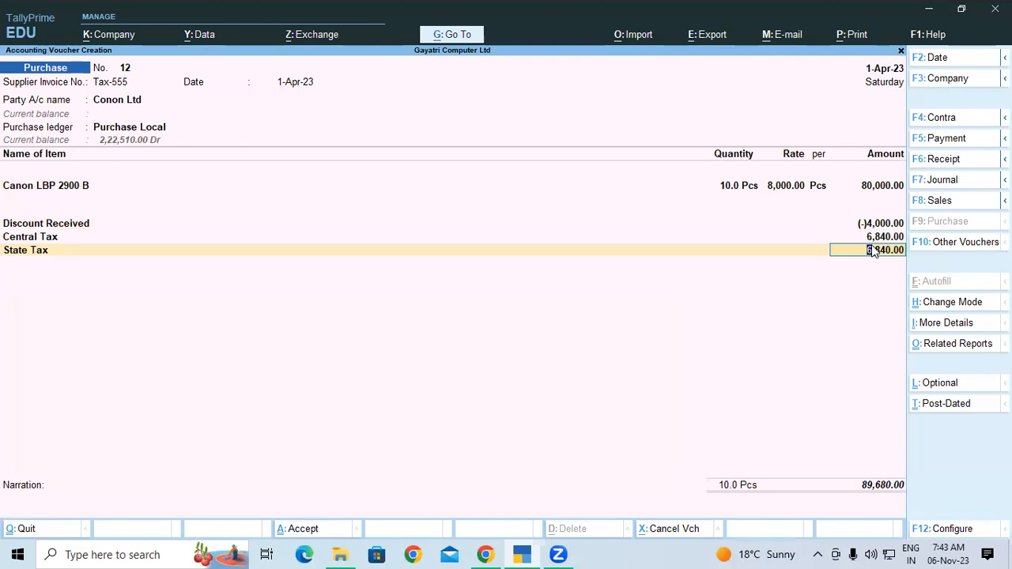
- Open the voucher's Discount Received ledger for alteration and set "Include in Assessable Value calculation" to Not Applicable
left_click(23, 226)
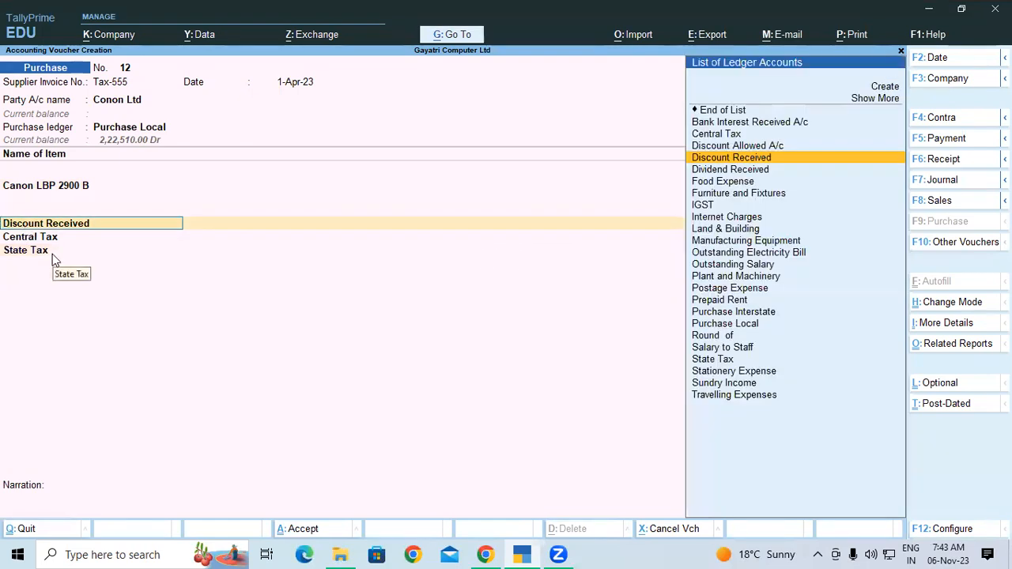
key("ctrl+Return")
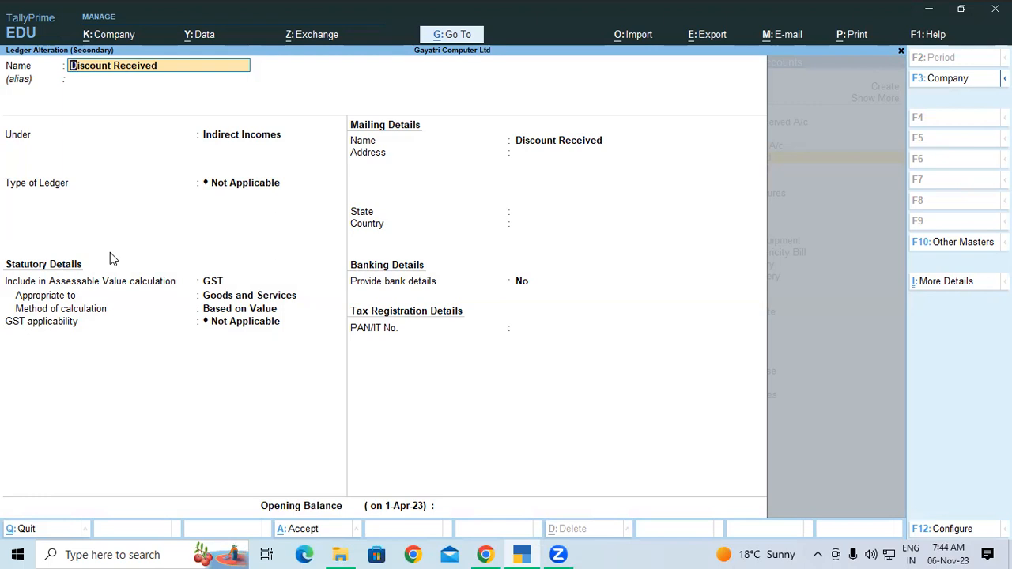
key("Return")
key("Return")
key("Return")
key("Return")
key("Return")
key("BackSpace")
key("space")
key("Up")
key("Return")
- Set the Discount Received ledger's GST applicability to Applicable and save it with Accept Master
key("space")
key("Down")
key("Return")
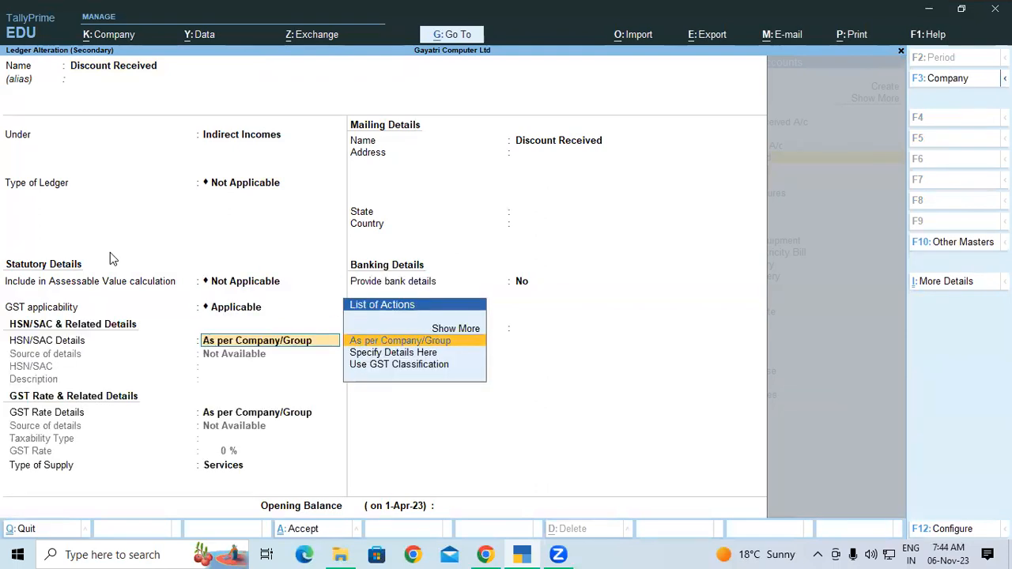
key("ctrl")
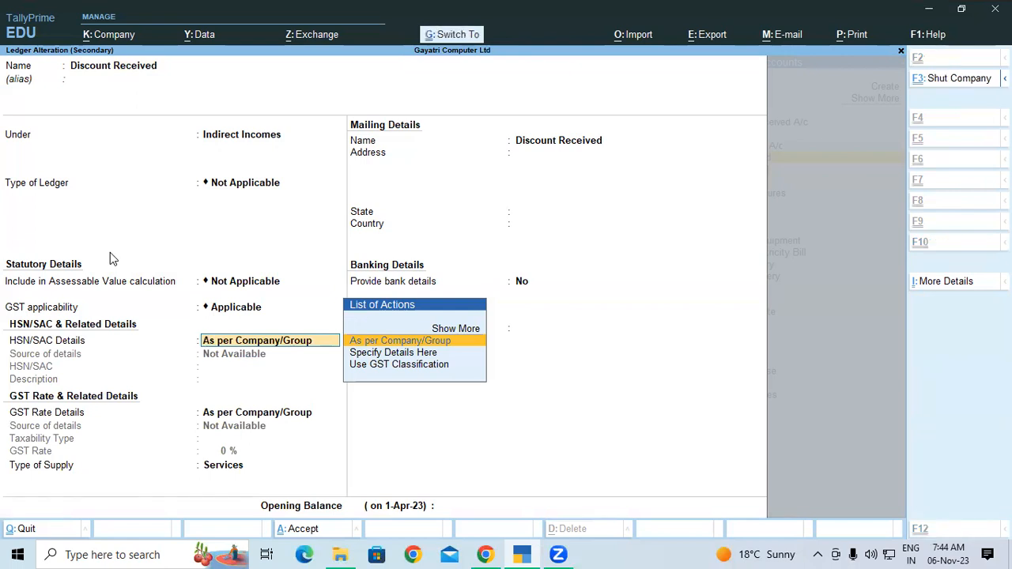
key("ctrl+a")
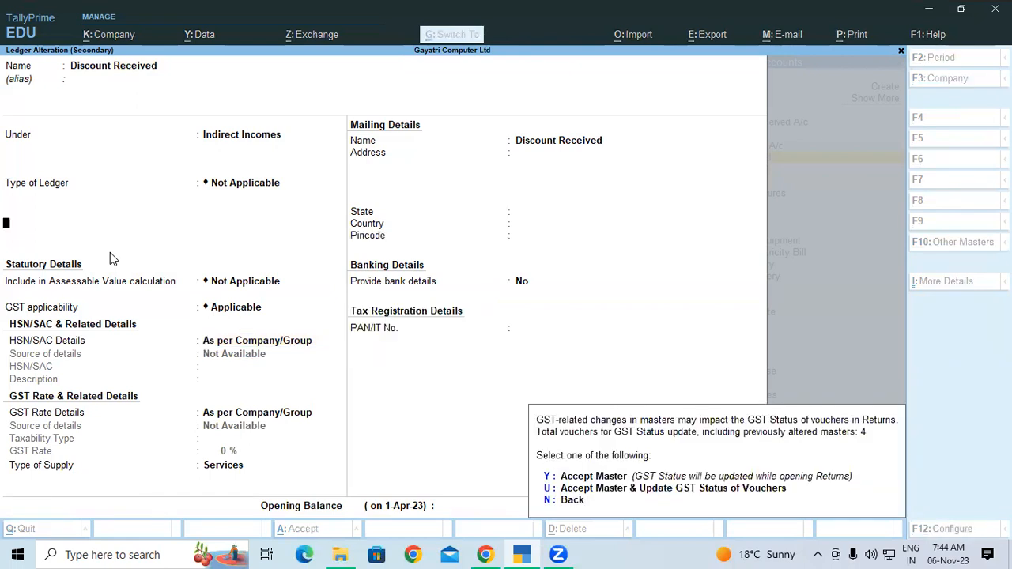
key("y")
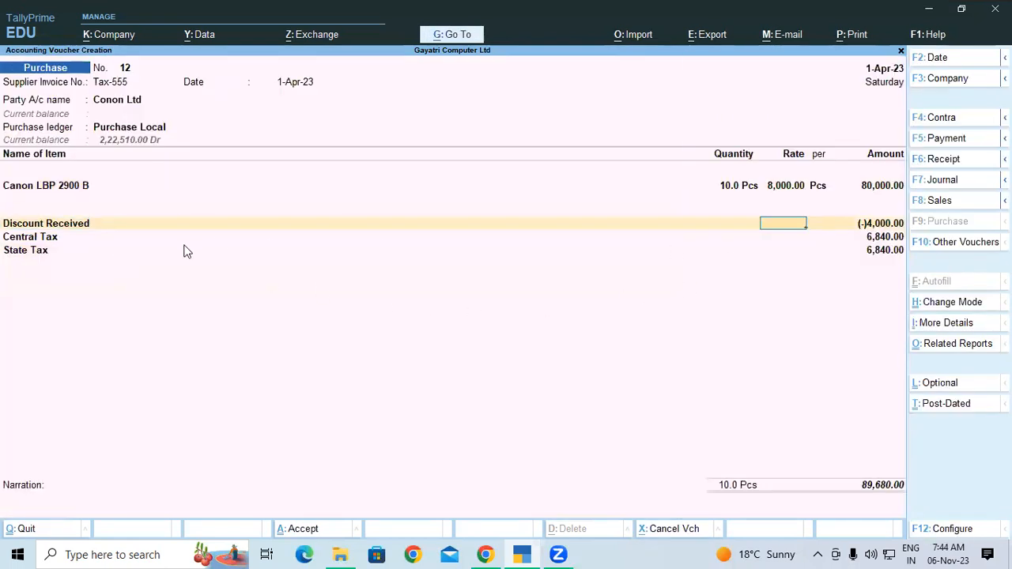
- Re-enter -4000 as the Discount Received amount to recalculate the tax lines
key("Up")
key("Return")
key("Return")
key("Return")
key("Return")
type("-)4,000")
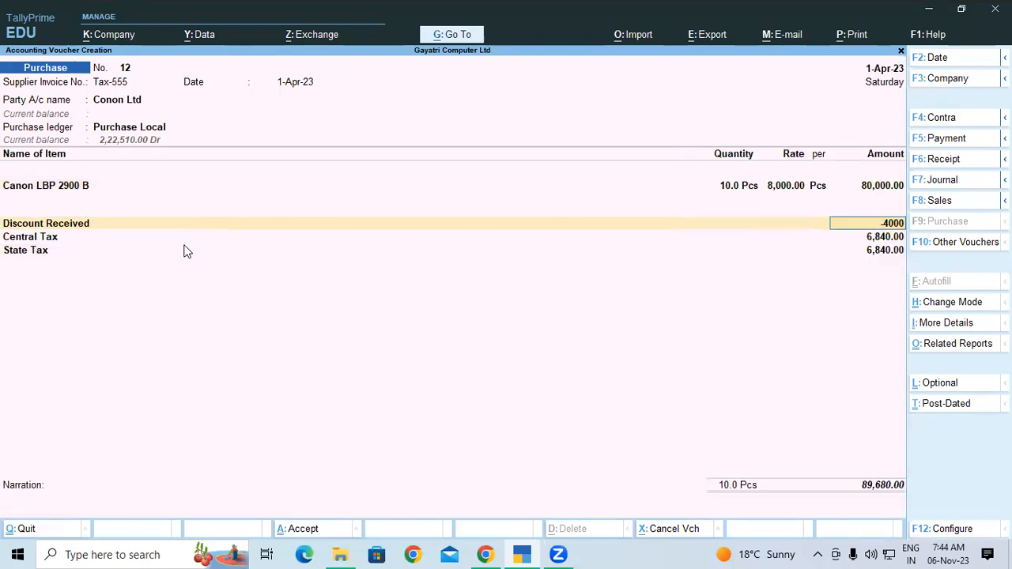
key("Return")
key("Return")
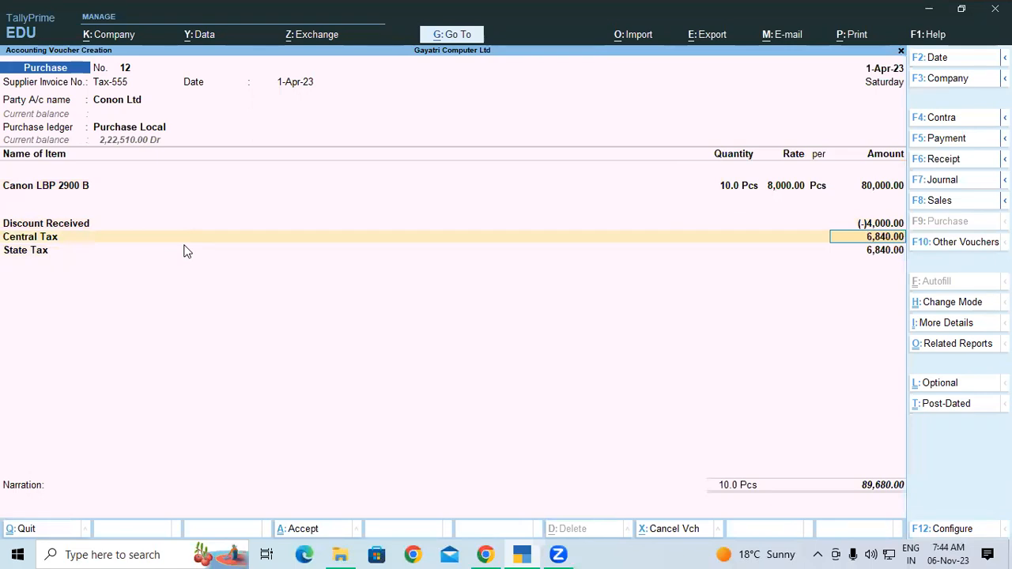
- Reopen the Discount Received ledger for alteration and set its GST Rate Details to Specify Details Here
key("BackSpace")
key("BackSpace")
key("BackSpace")
key("BackSpace")
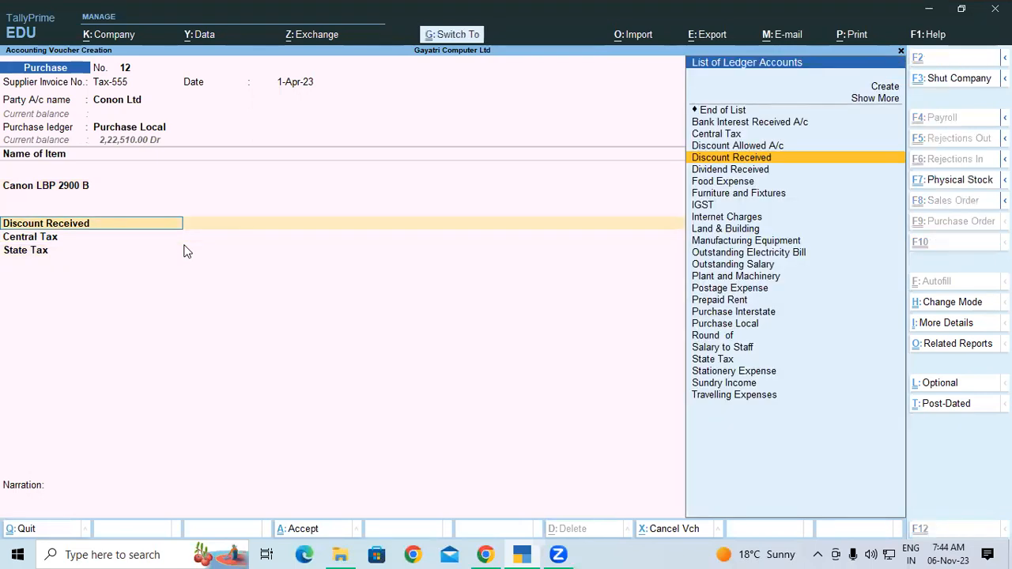
key("ctrl+Return")
key("Return")
key("Return")
key("Return")
key("Return")
key("Return")
key("Return")
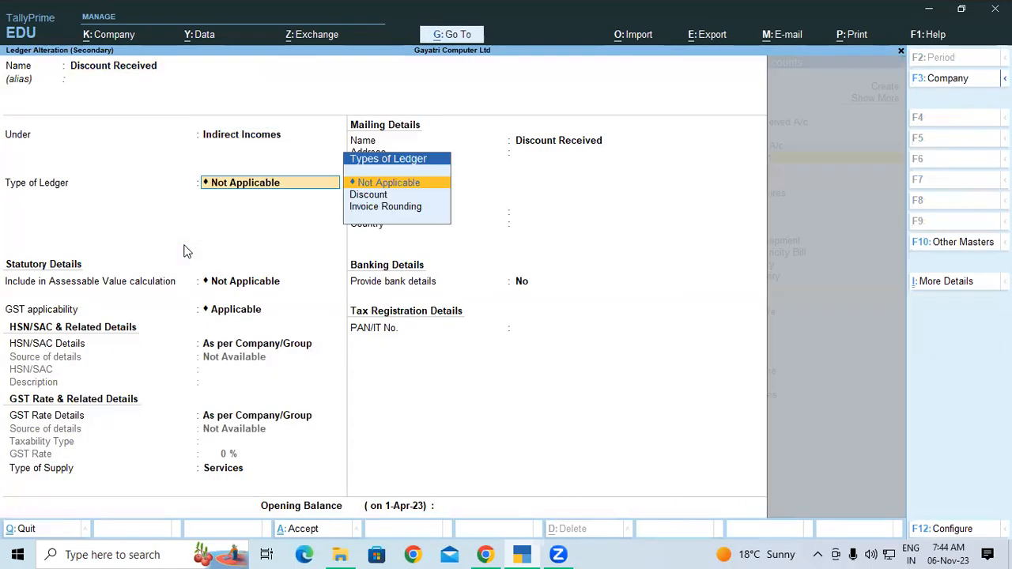
key("Return")
key("BackSpace")
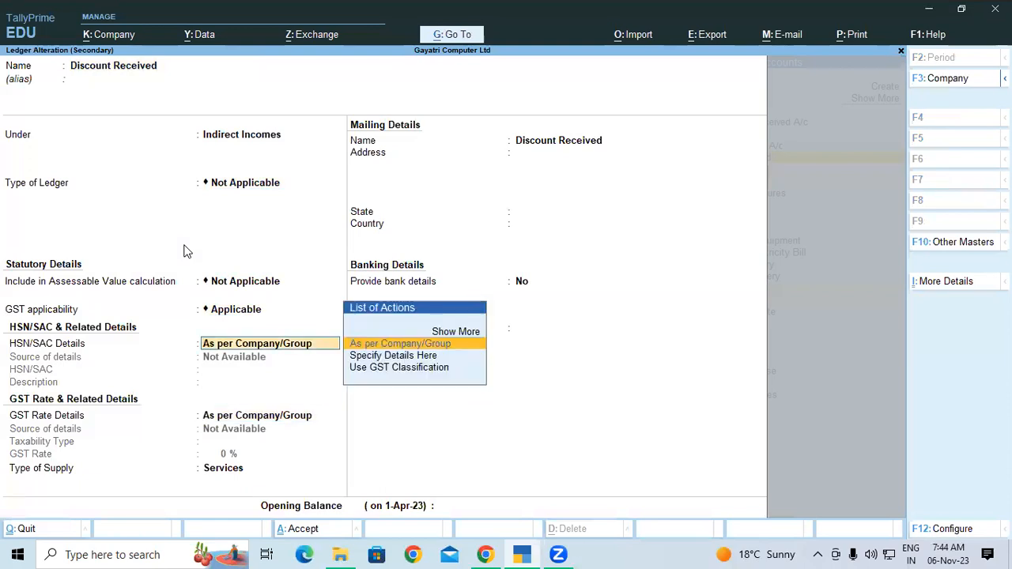
key("Return")
key("Down")
key("Return")
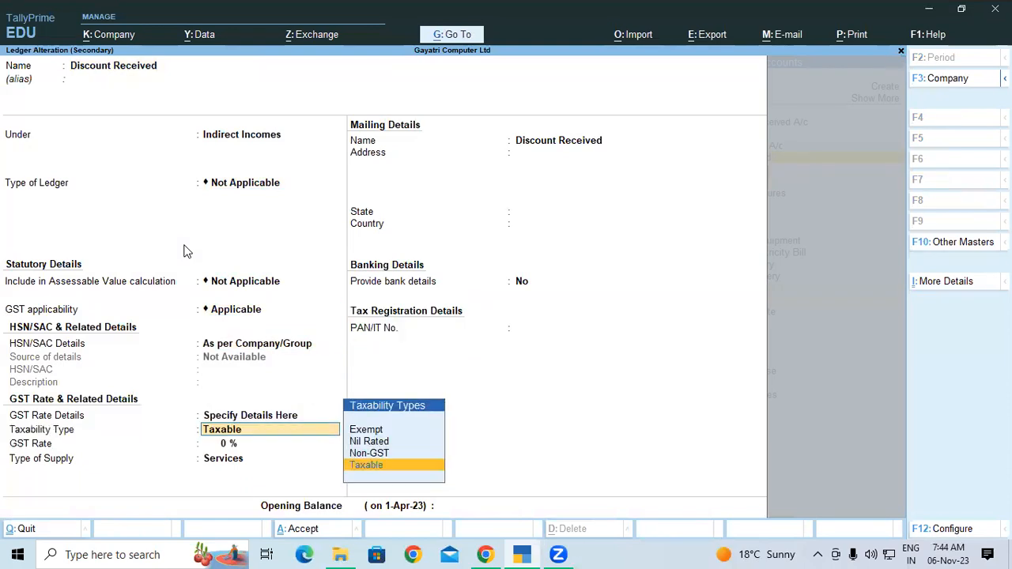
- Keep the discount ledger's taxability type as Taxable, set its GST rate to 18%, and accept the master
key("Return")
type("18")
key("Return")
key("Return")
key("Return")
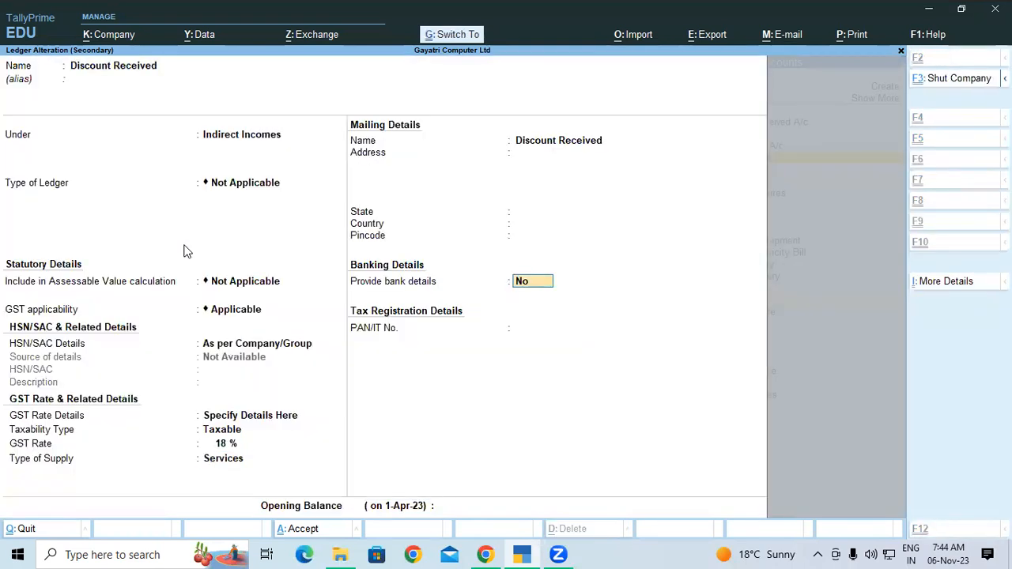
key("ctrl+a")
key("y")
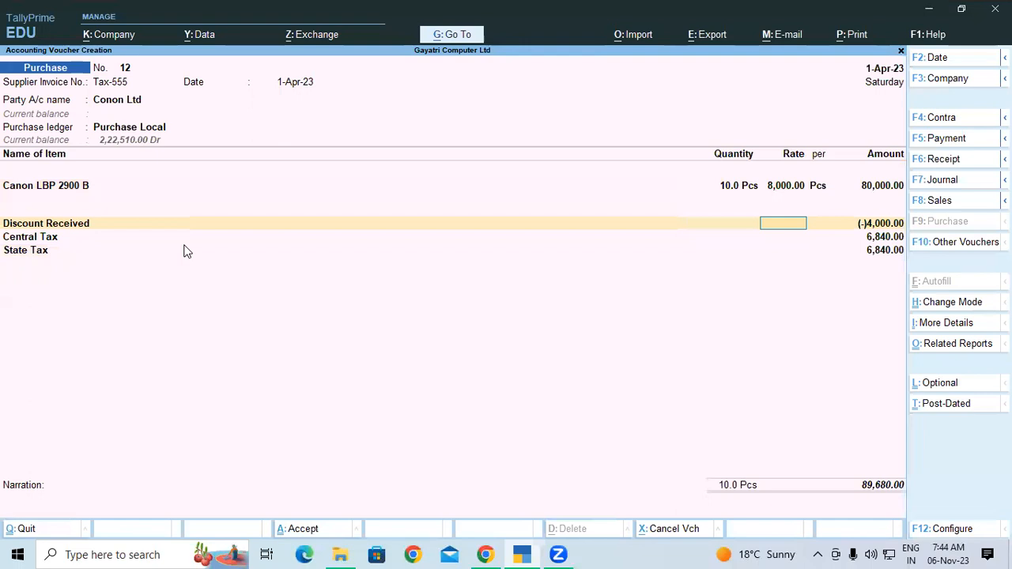
- Reopen the Discount Received ledger for alteration and include it in the assessable value calculation for GST, appropriated to Goods
key("BackSpace")
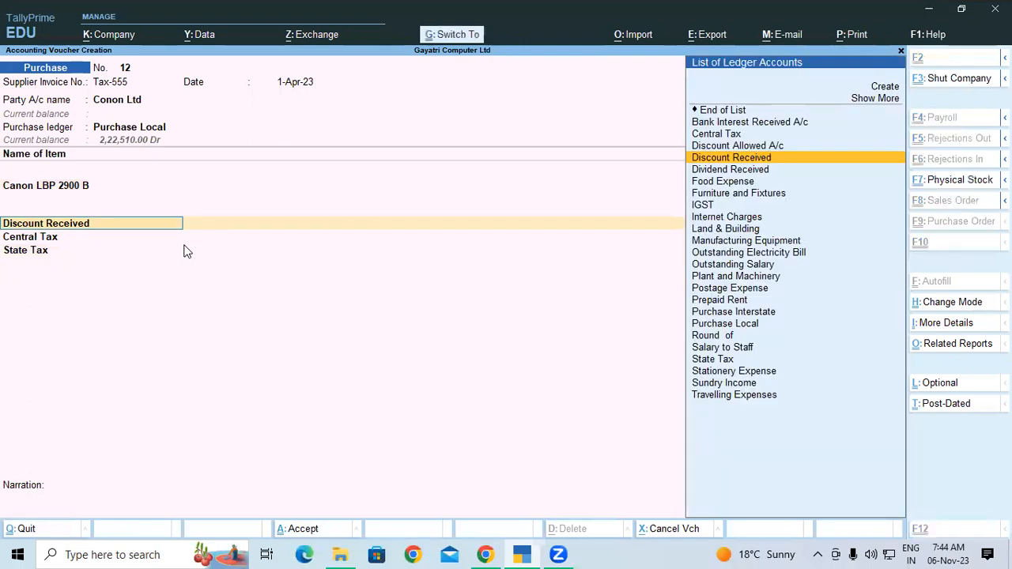
key("ctrl+Return")
key("Return")
key("Return")
key("Return")
key("Return")
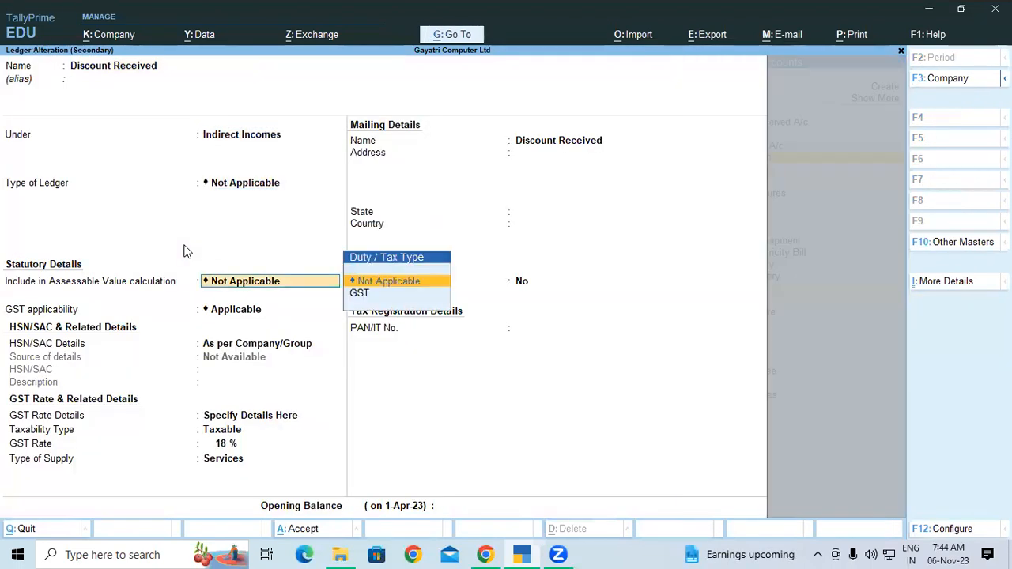
key("Down")
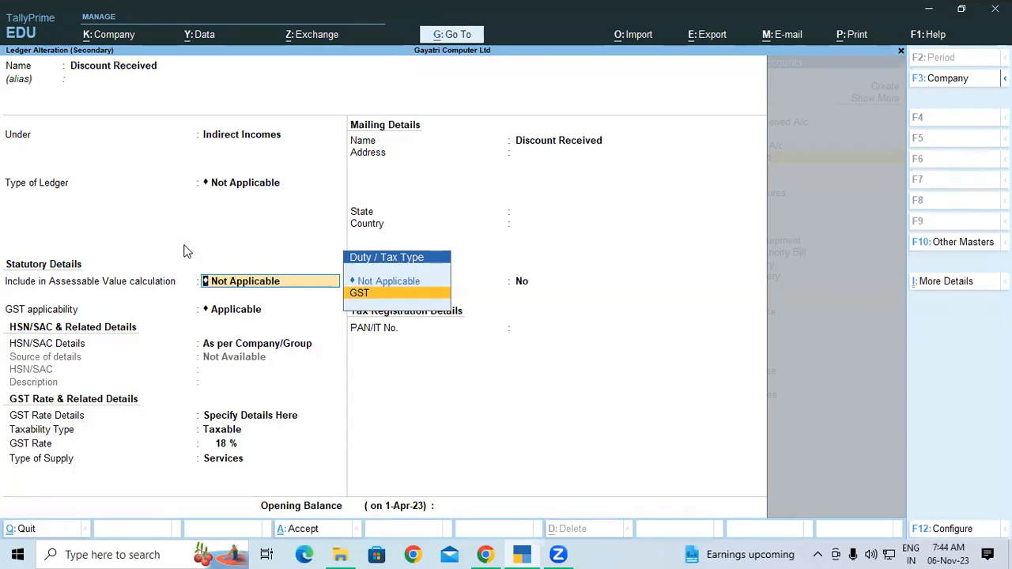
key("Return")
key("Return")
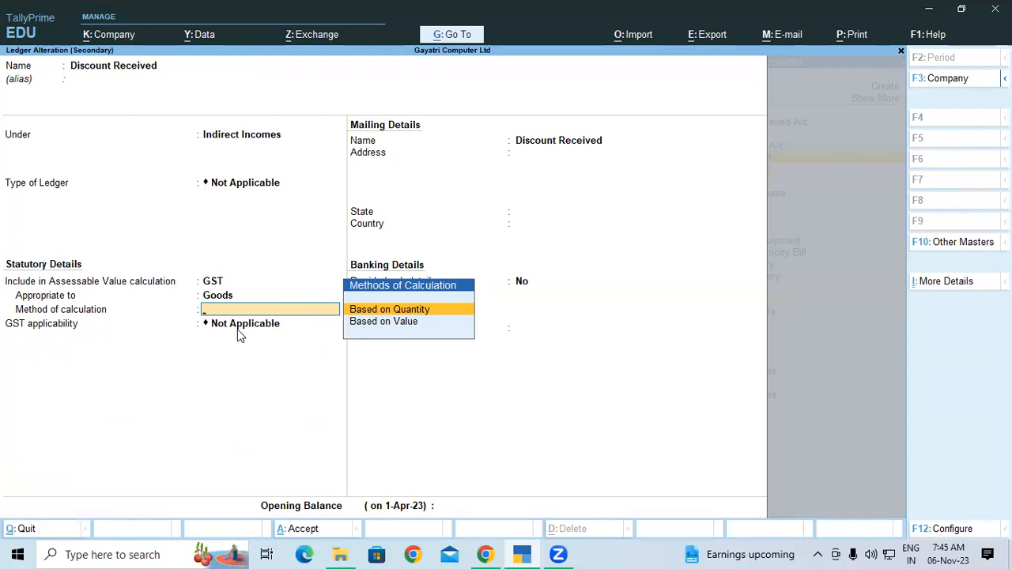
- Set the discount ledger's method of calculation to Based on Value and accept the master
key("Down")
key("Return")
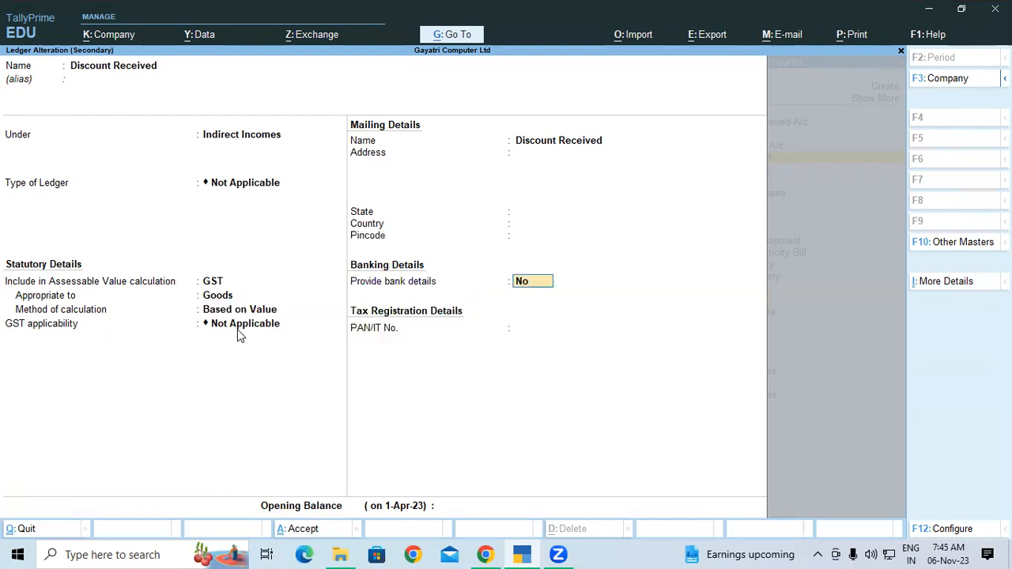
key("ctrl")
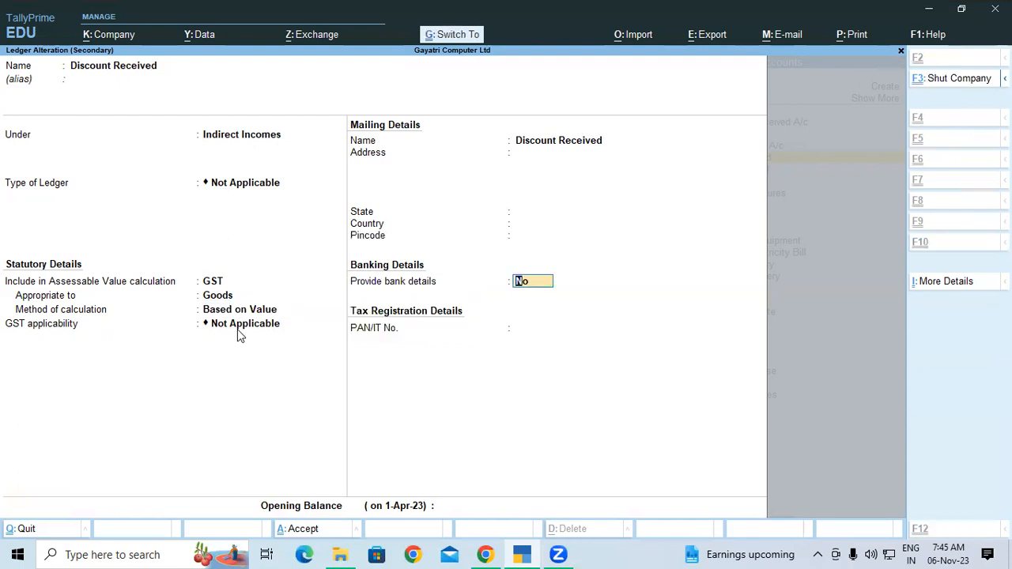
key("ctrl+a")
key("y")
key("Return")
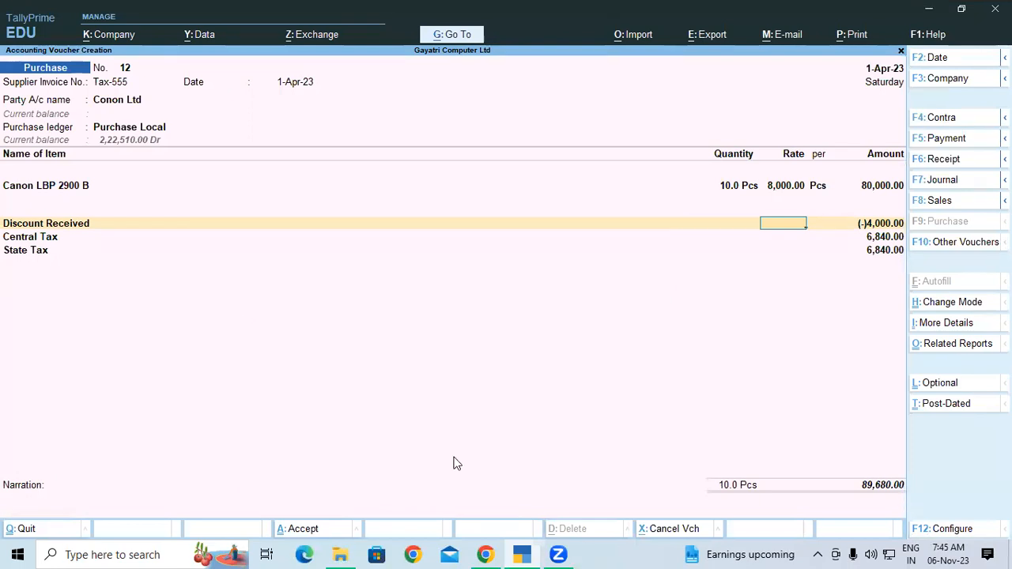
mouse_move(847, 158)
left_mouse_down()
mouse_move(840, 142)
mouse_move(859, 153)
mouse_move(867, 138)
mouse_move(909, 126)
mouse_move(875, 168)
mouse_move(918, 140)
left_mouse_up()
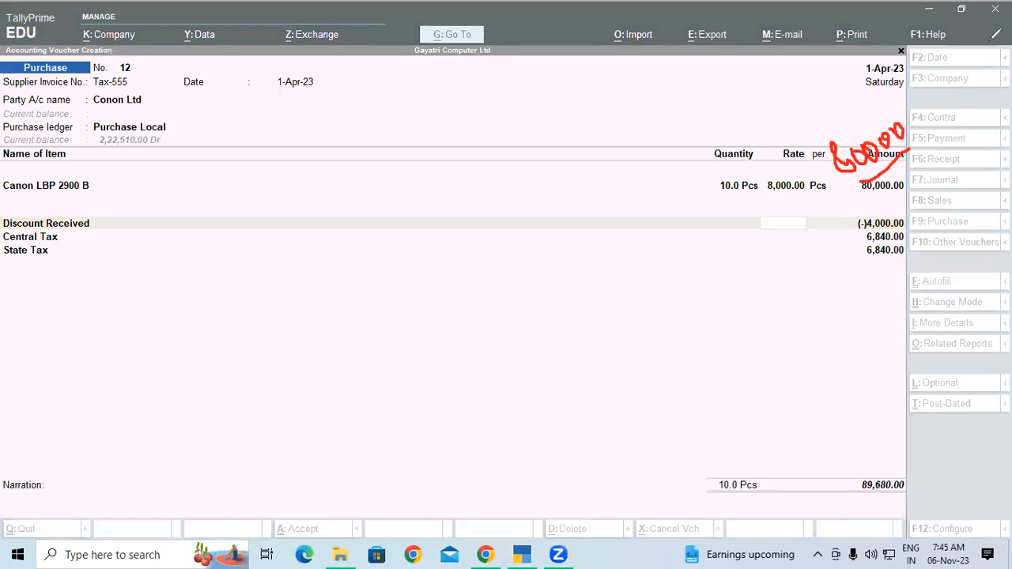
left_click(873, 200)
mouse_move(873, 200)
left_mouse_down()
mouse_move(894, 169)
mouse_move(900, 193)
mouse_move(936, 155)
left_mouse_up()
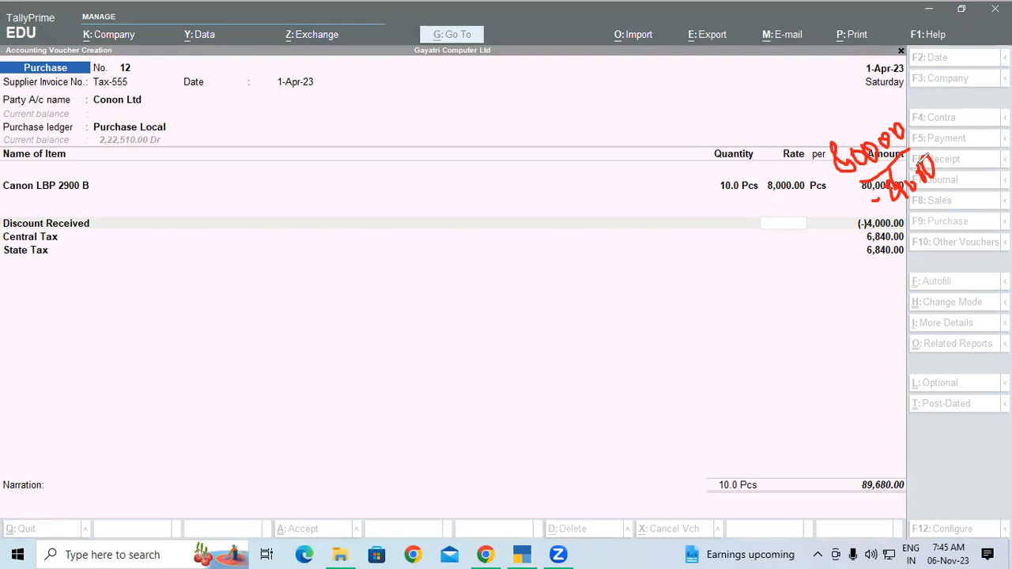
left_click(798, 317)
mouse_move(797, 317)
left_mouse_down()
mouse_move(859, 324)
mouse_move(914, 281)
left_mouse_up()
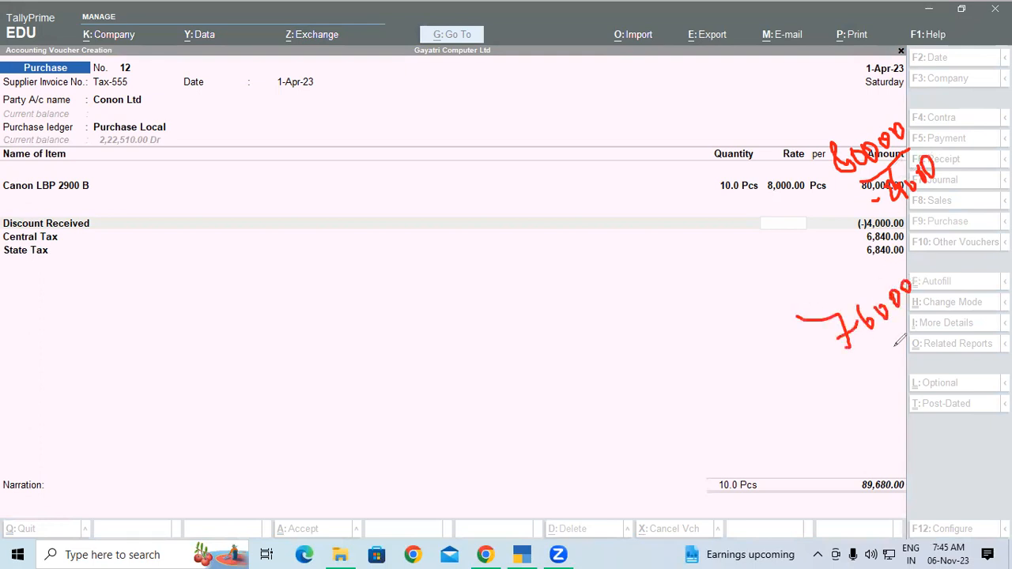
left_click_drag(858, 366, 920, 309)
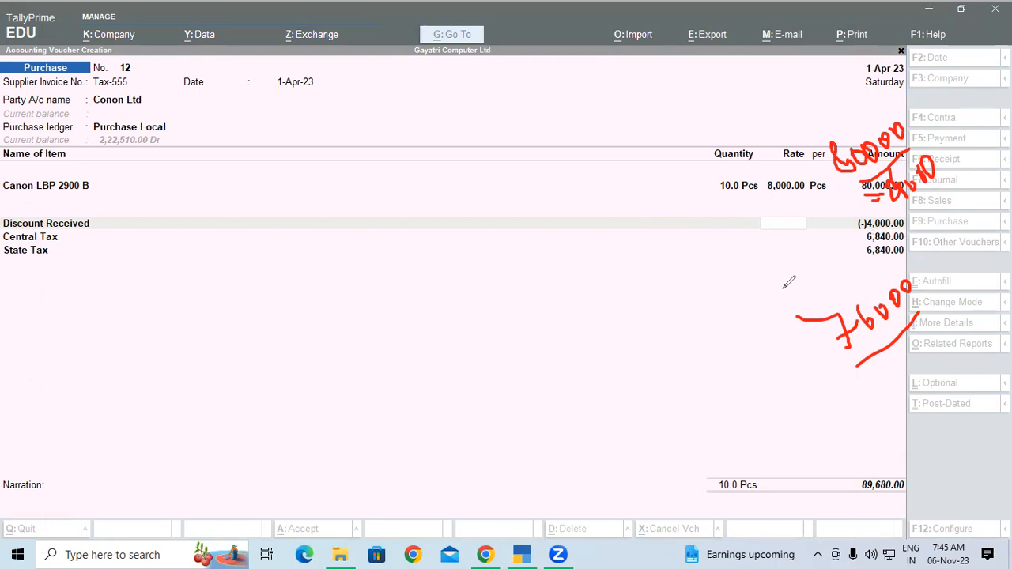
left_click(71, 377)
left_click(129, 429)
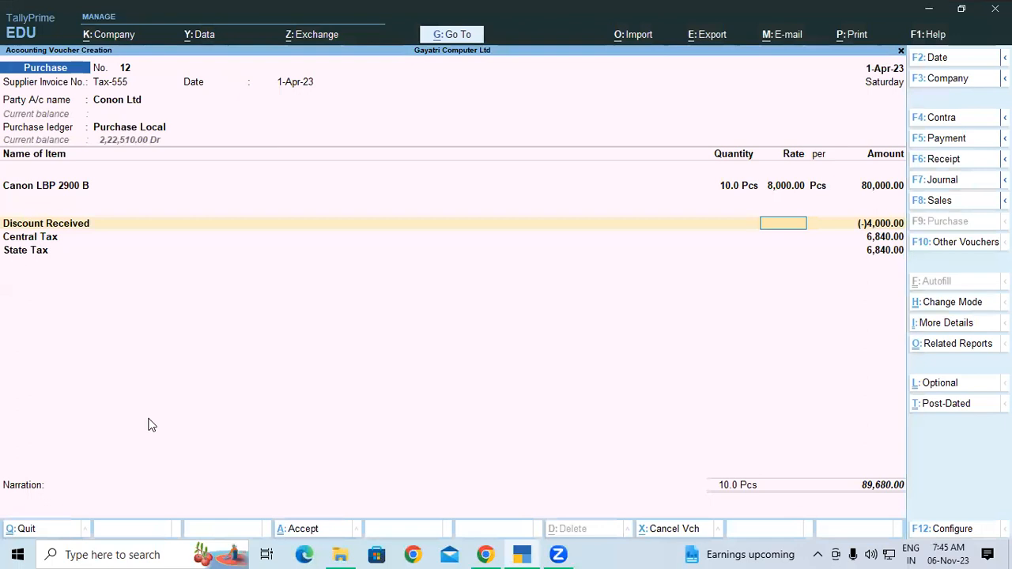
- Calculate 80000*9*100 and 76000*9/100 in the built-in calculator and compare the voucher's tax lines with exercise 10 in the PDF
key("ctrl+n")
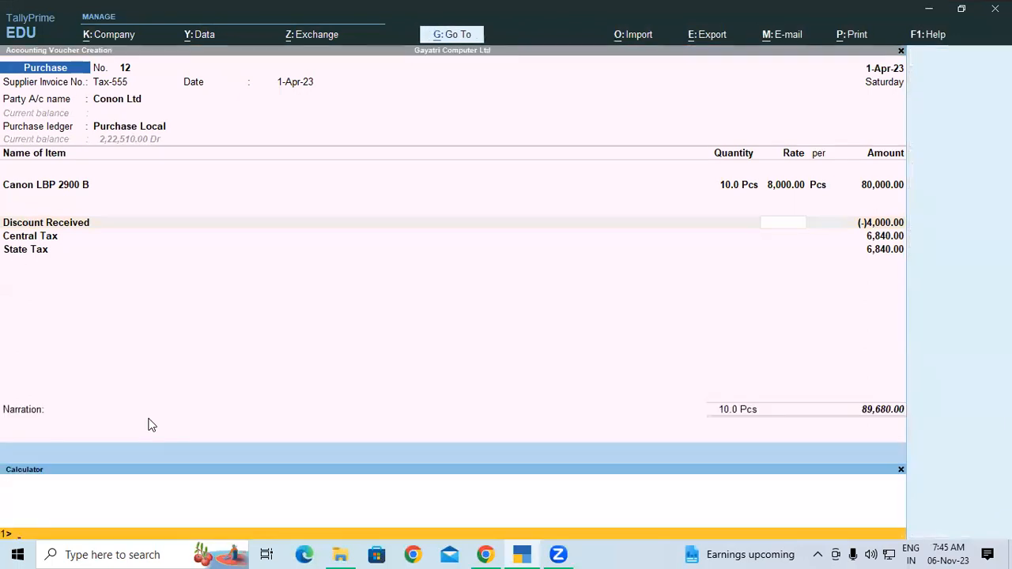
type("80000*9*100")
key("Return")
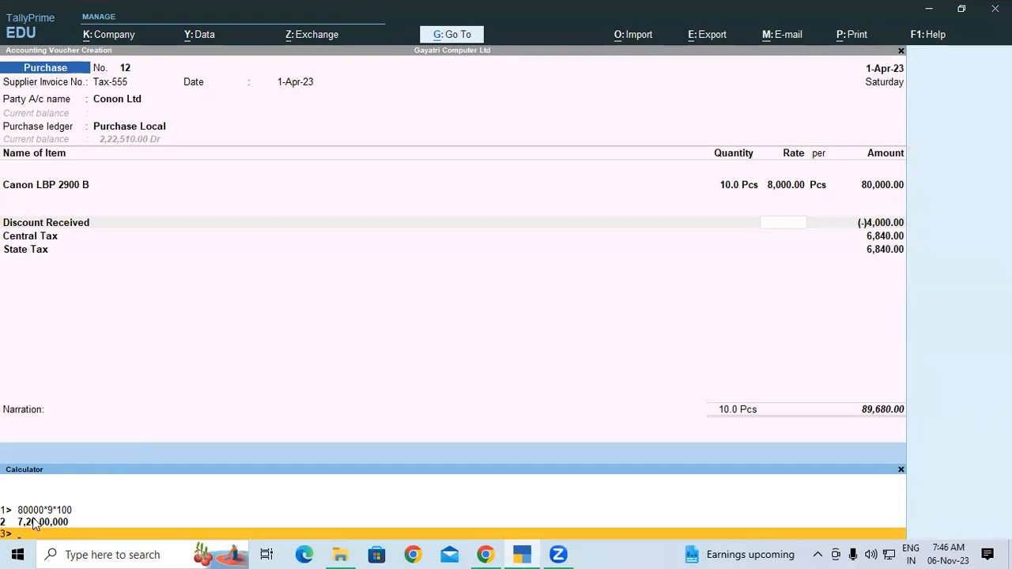
type("76000*9/100")
key("Return")
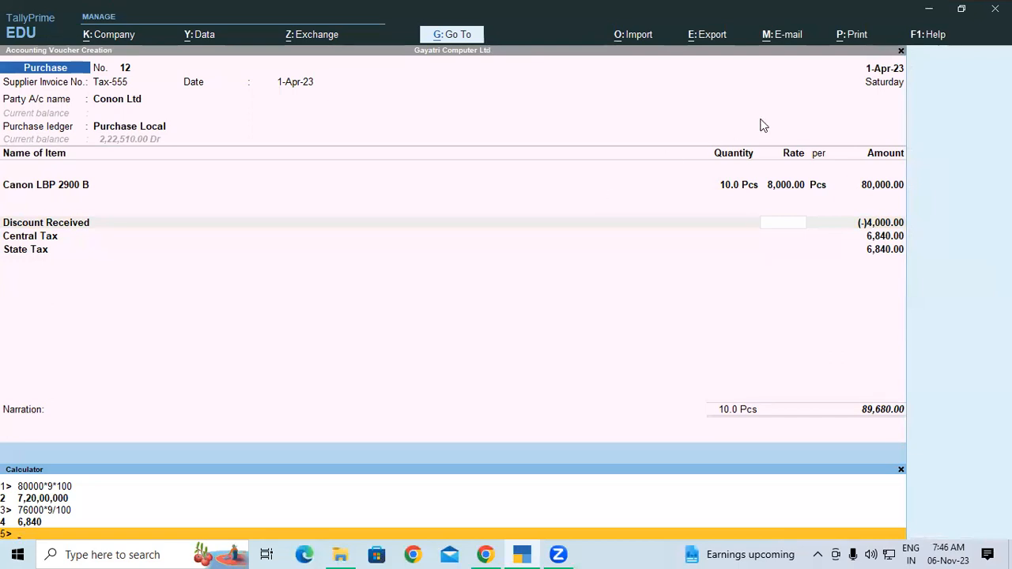
left_click(485, 555)
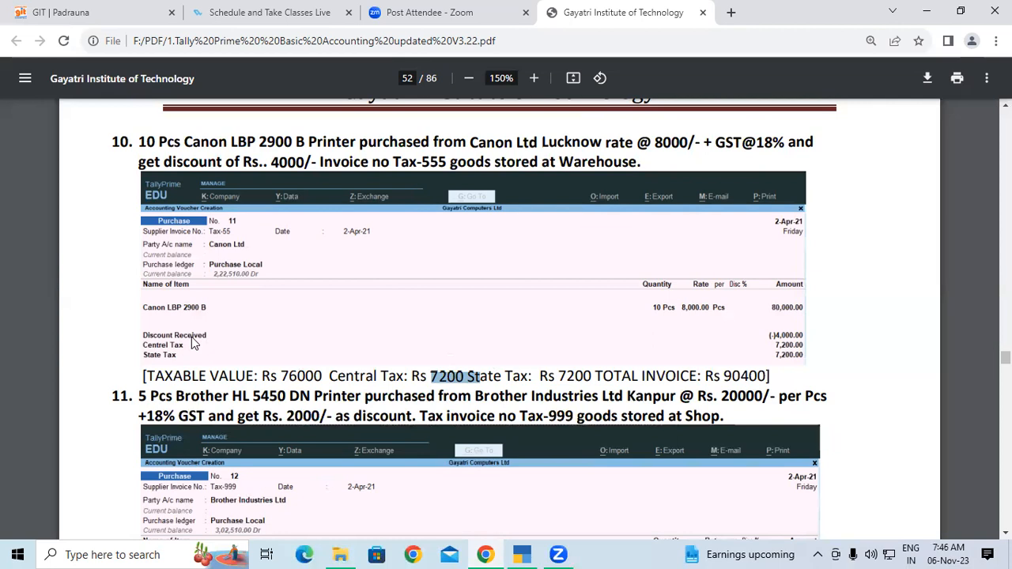
left_click(521, 555)
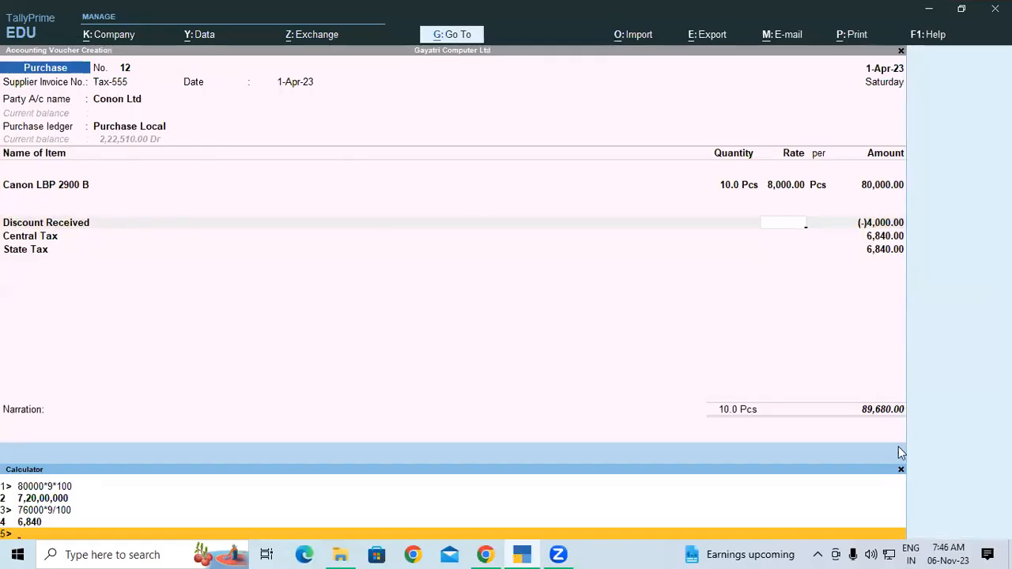
- Close the calculator and save the Canon LBP 2900 B purchase voucher
left_click(901, 469)
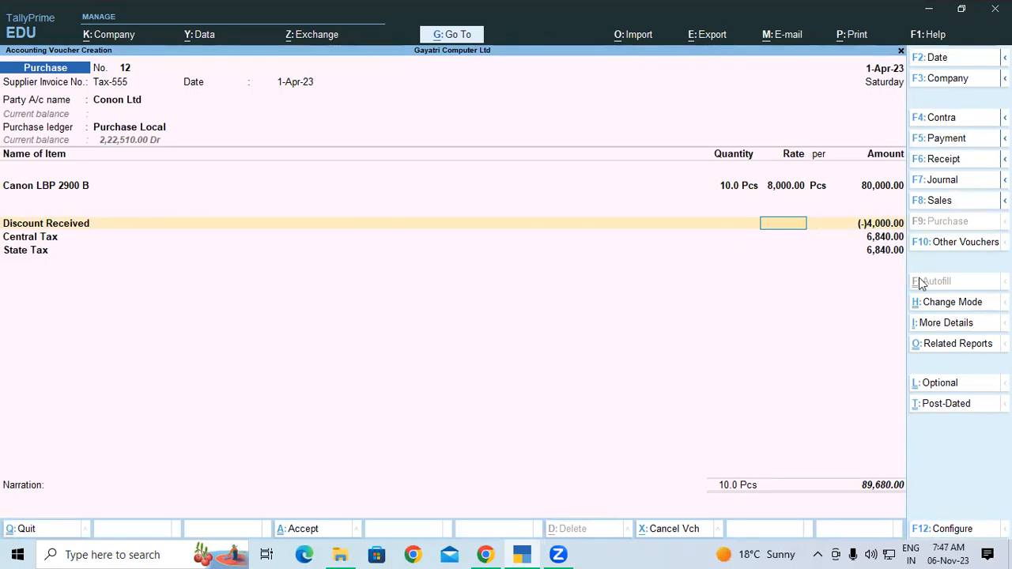
key("ctrl")
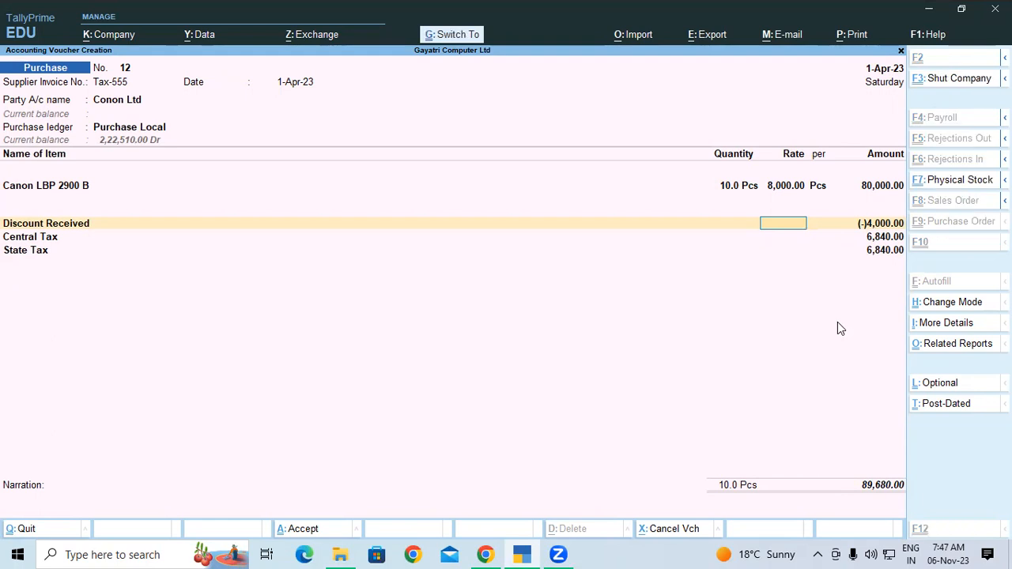
key("ctrl+a")
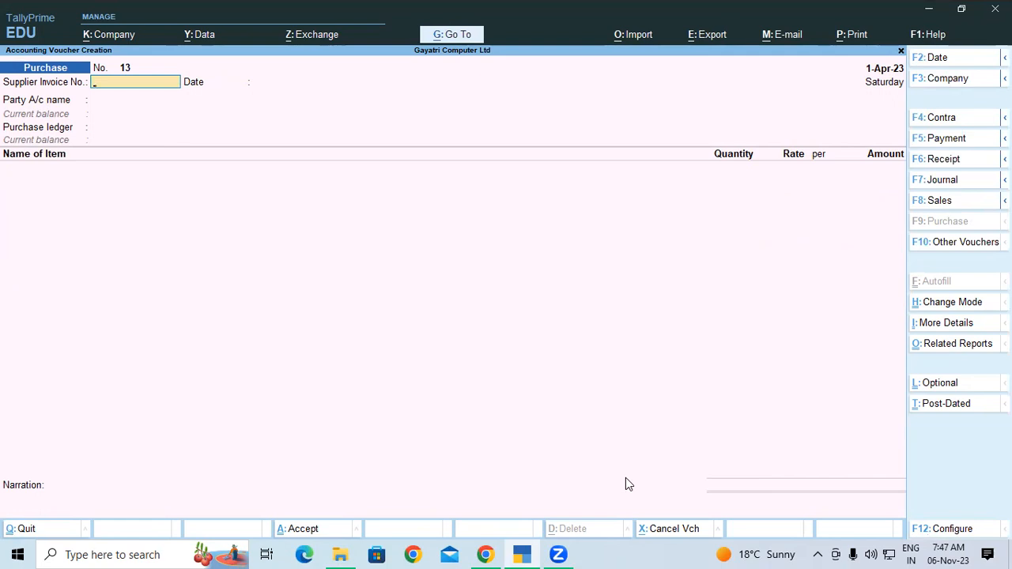
- Switch to the PDF in Chrome and read exercise 11's item, supplier, rate, GST, discount, invoice number and storage location
left_click(485, 554)
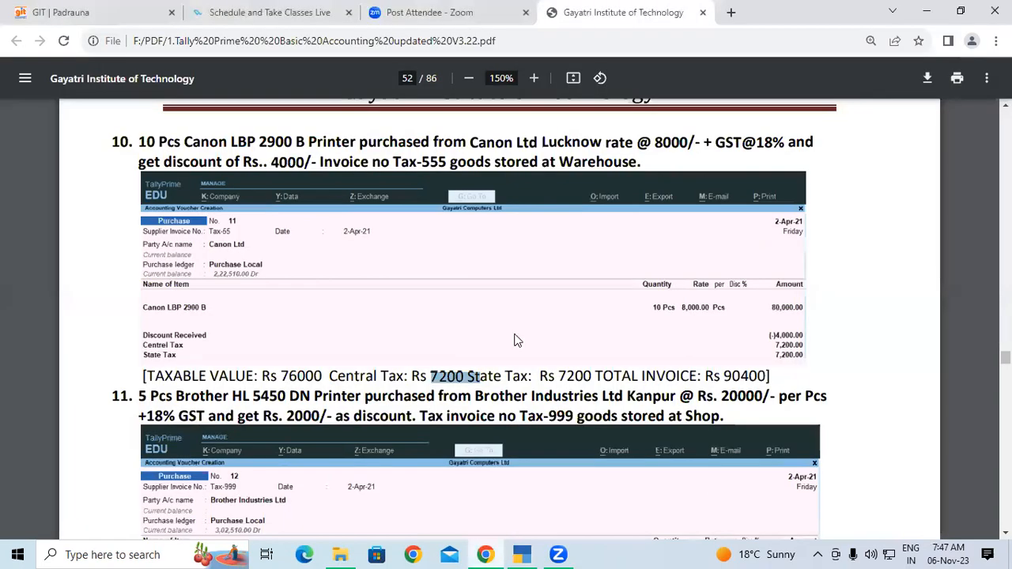
scroll(514, 340, "down", 2)
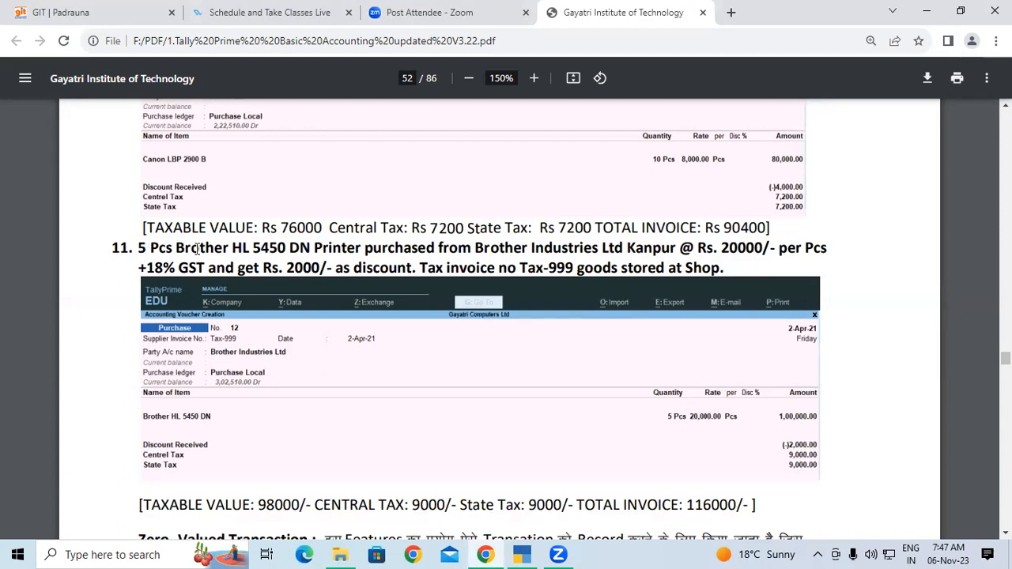
left_click_drag(254, 249, 310, 250)
left_click(359, 250)
left_click_drag(382, 249, 764, 249)
left_click(695, 251)
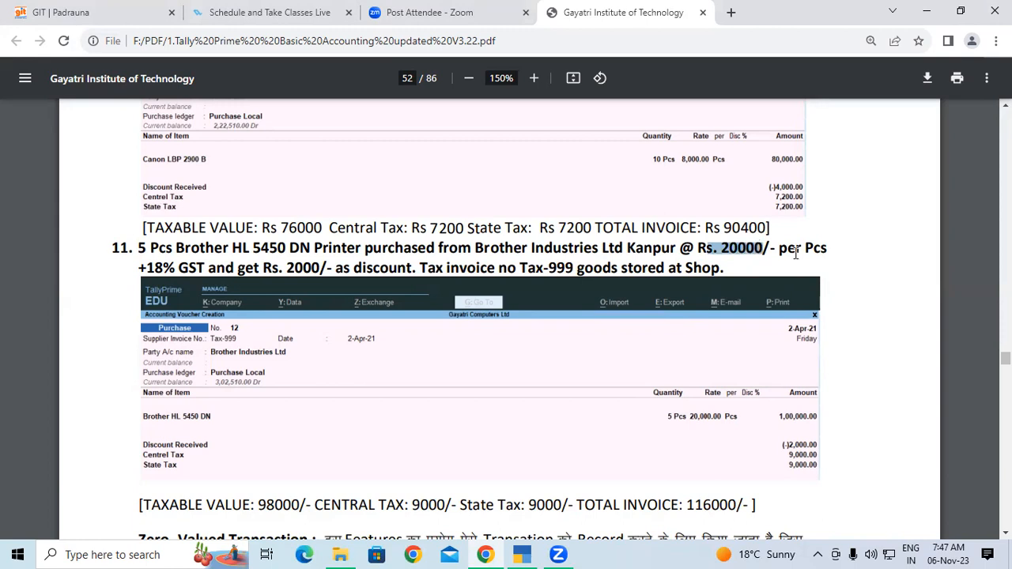
left_click(796, 253)
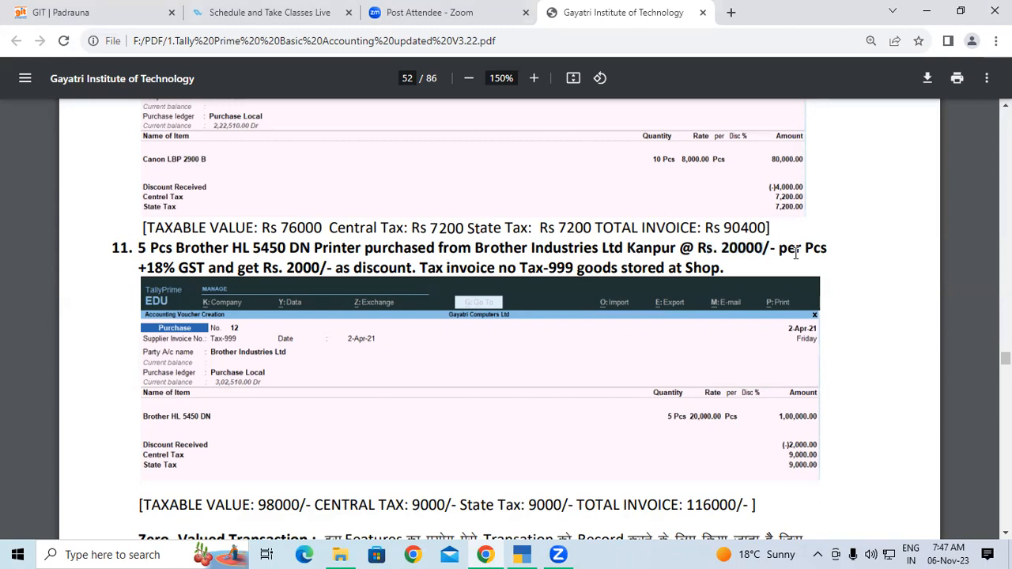
left_click_drag(139, 268, 713, 280)
left_click(346, 269)
left_click(540, 269)
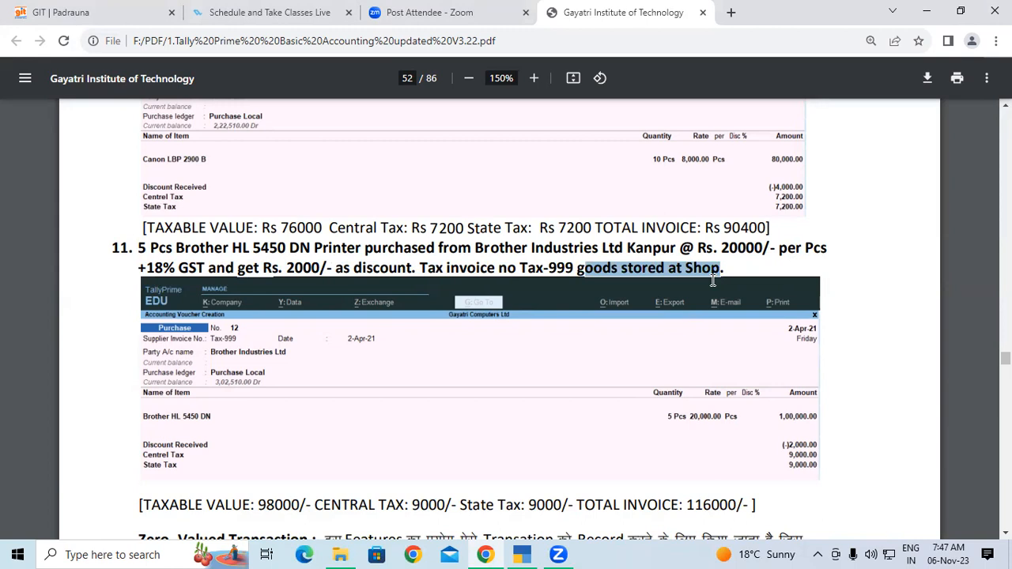
left_click_drag(477, 248, 599, 250)
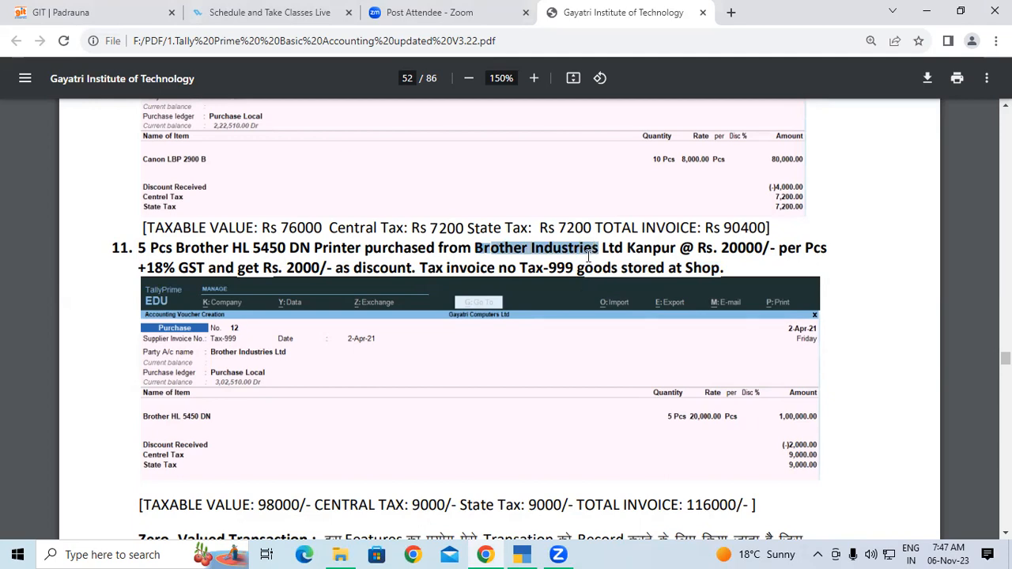
- In TallyPrime, enter supplier invoice Tax-999 dated 1-Apr-23, choose Brother Industries Ltd as the party, and accept its receipt and party details
left_click(526, 554)
type("Tax-999")
key("Return")
key("Return")
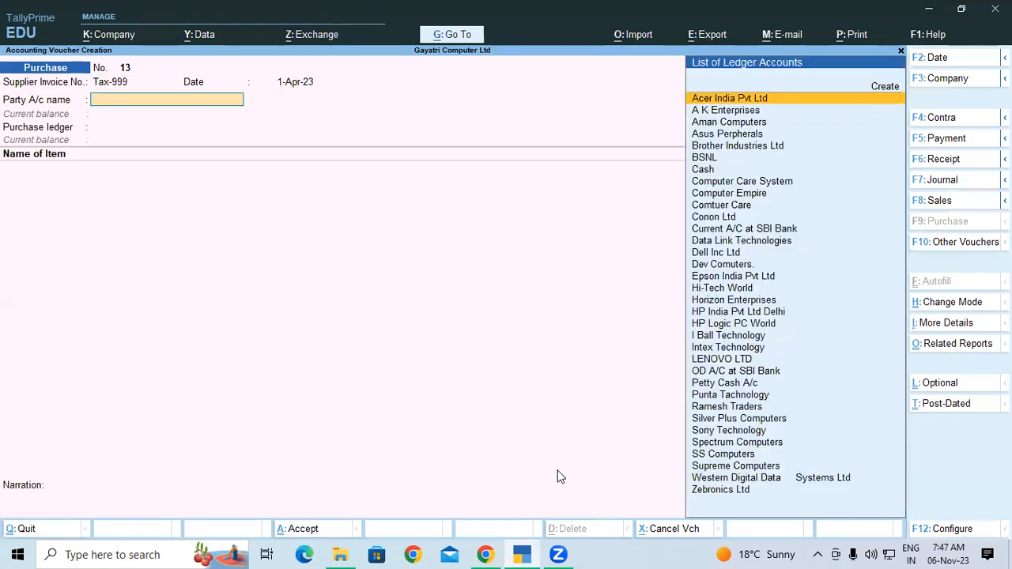
type("Br")
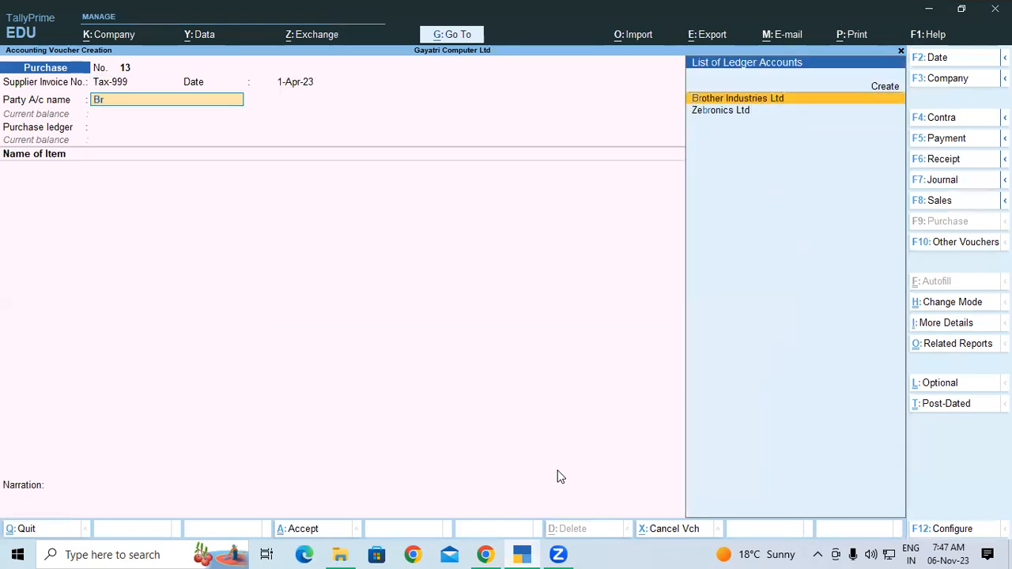
key("Return")
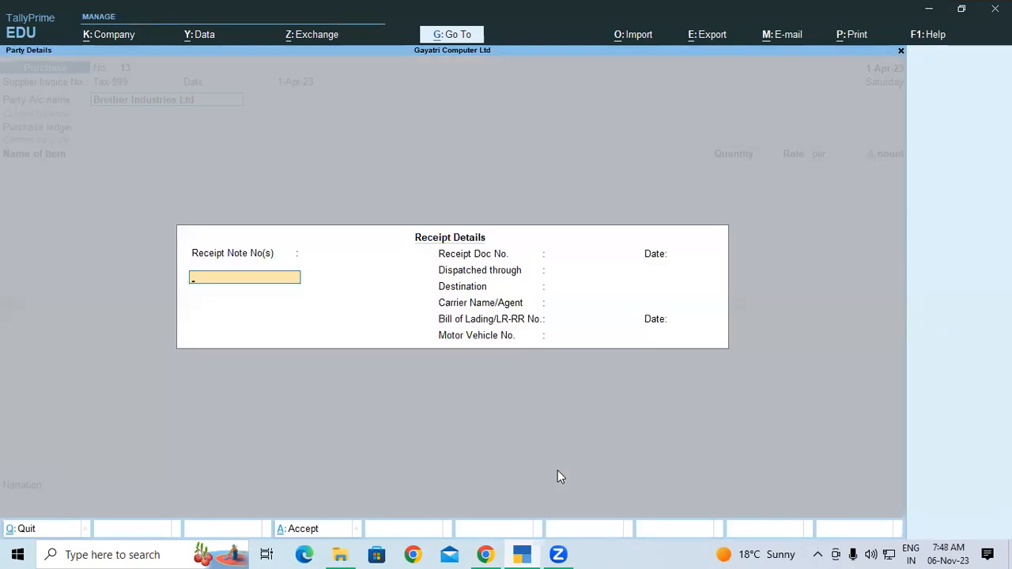
key("Return")
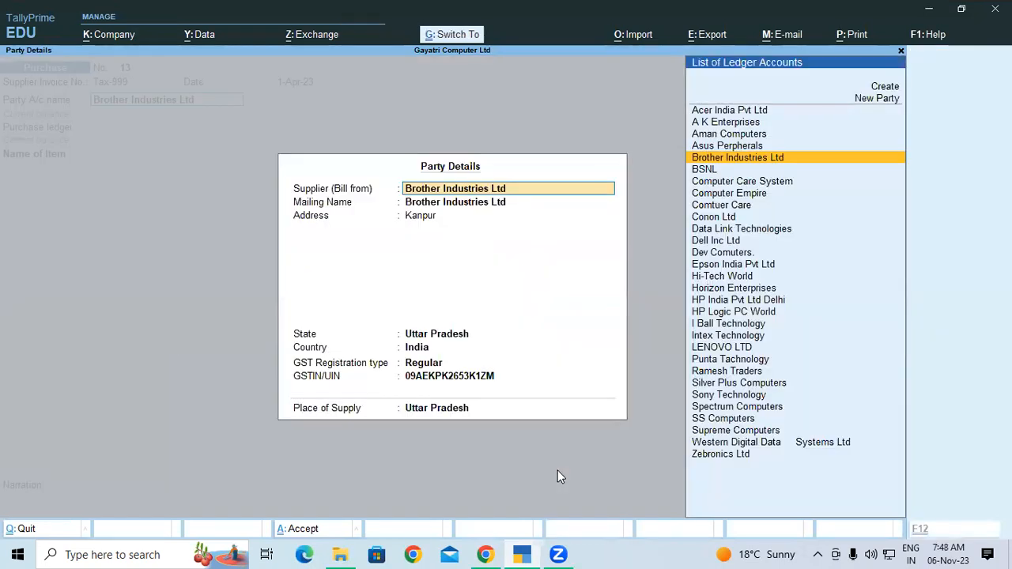
key("ctrl+a")
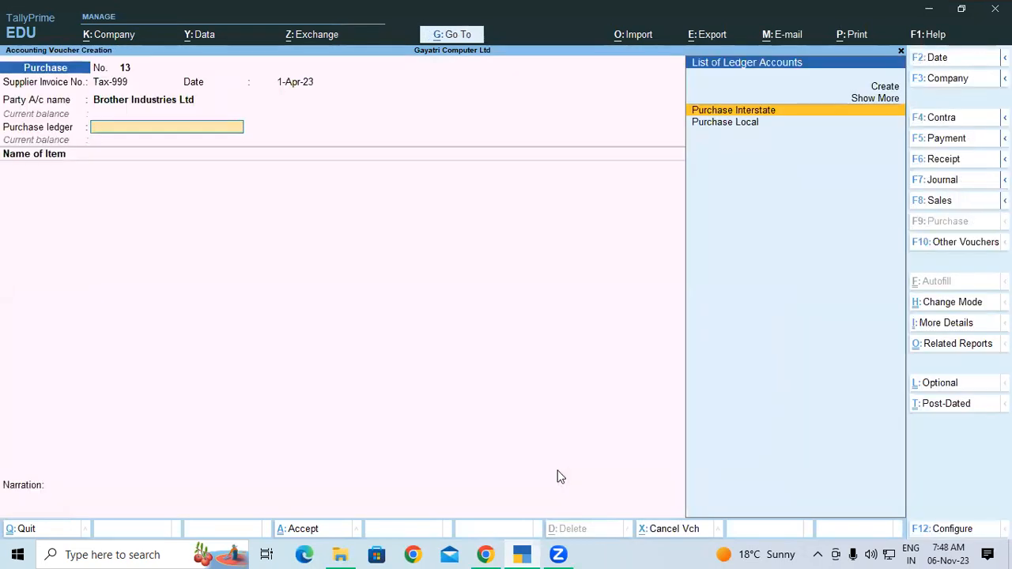
- Set the purchase ledger to Purchase Local and check the item to purchase in exercise 11 of the PDF
key("Down")
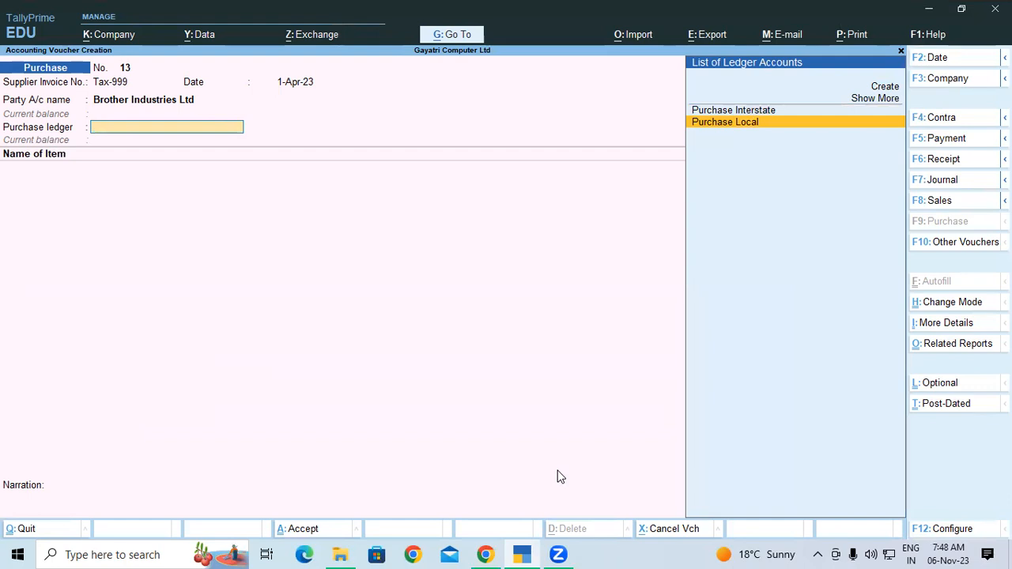
key("Return")
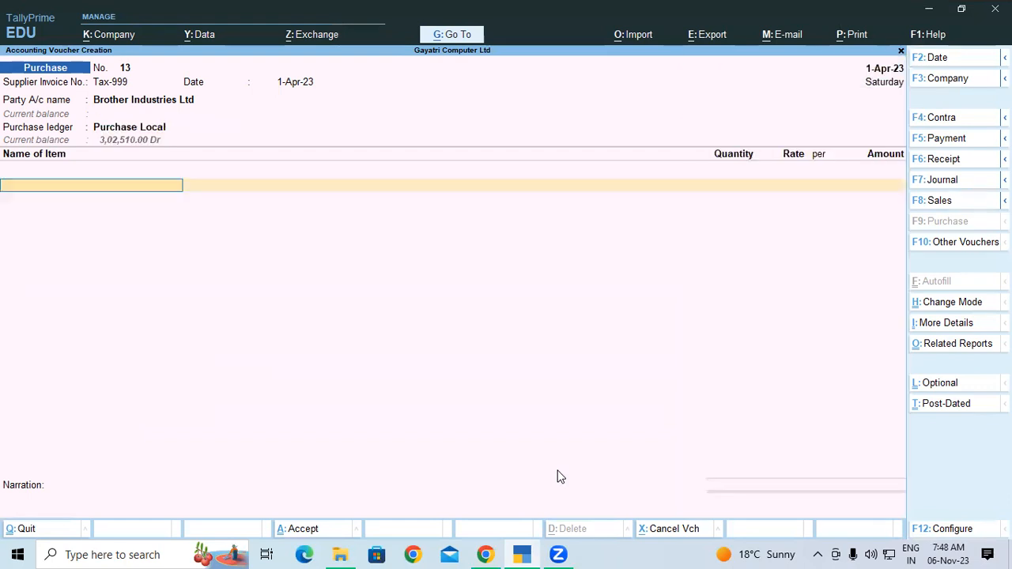
key("alt+Tab")
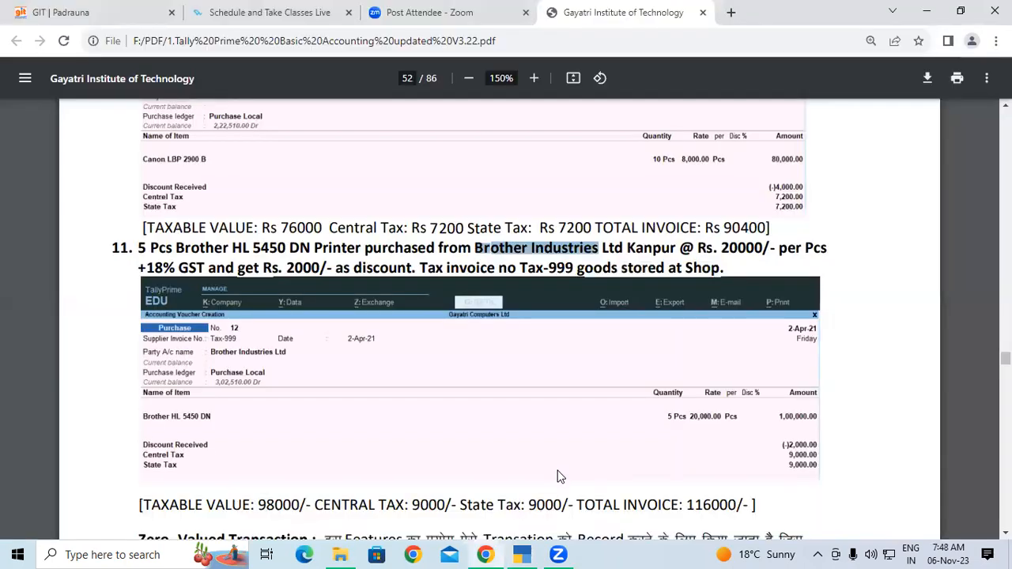
key("alt+Tab")
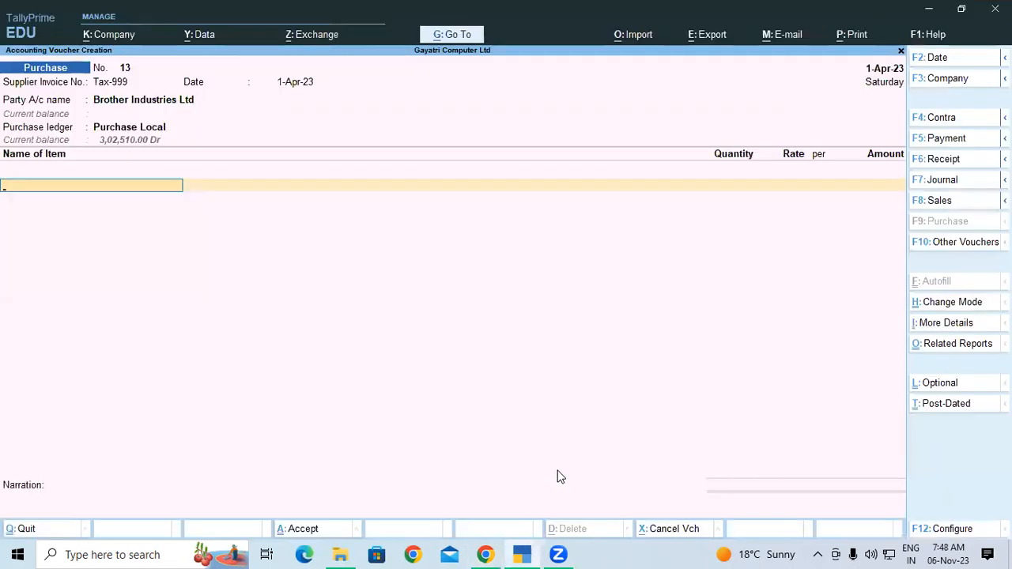
- Add the item Brother HL 5450 DN and allocate it to the Shop godown, checking the storage location in exercise 11 of the PDF
type("Br")
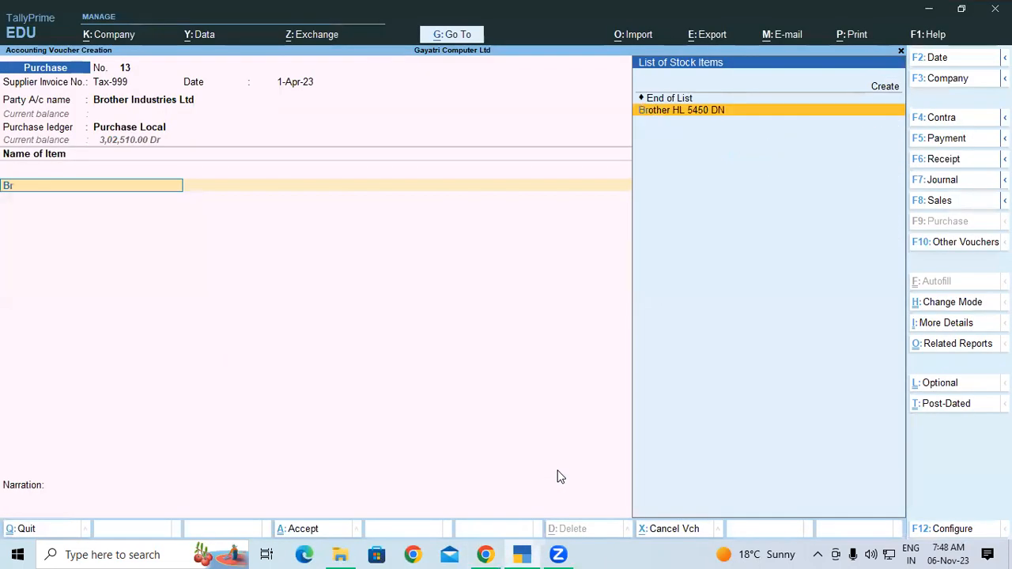
key("Return")
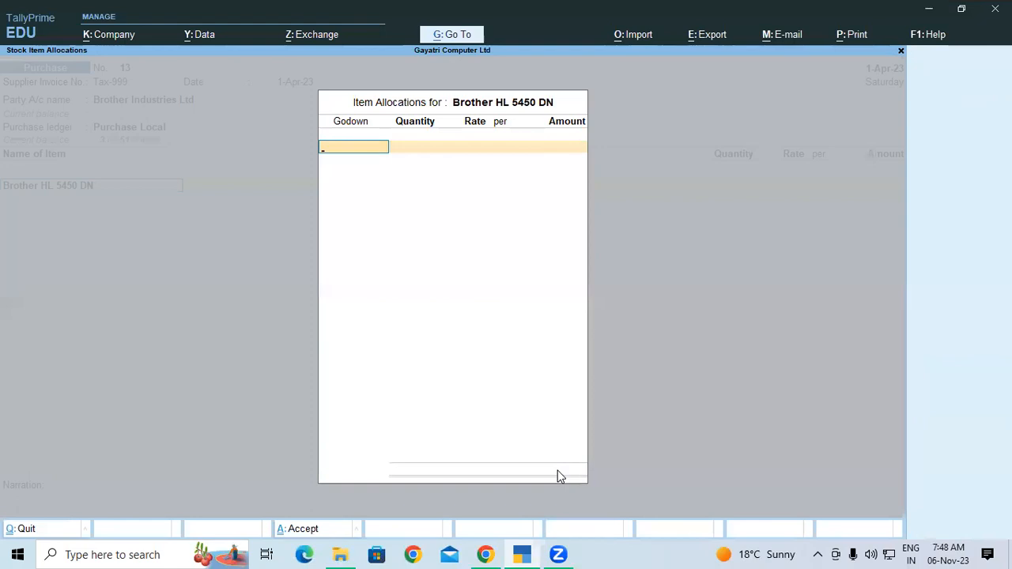
key("Return")
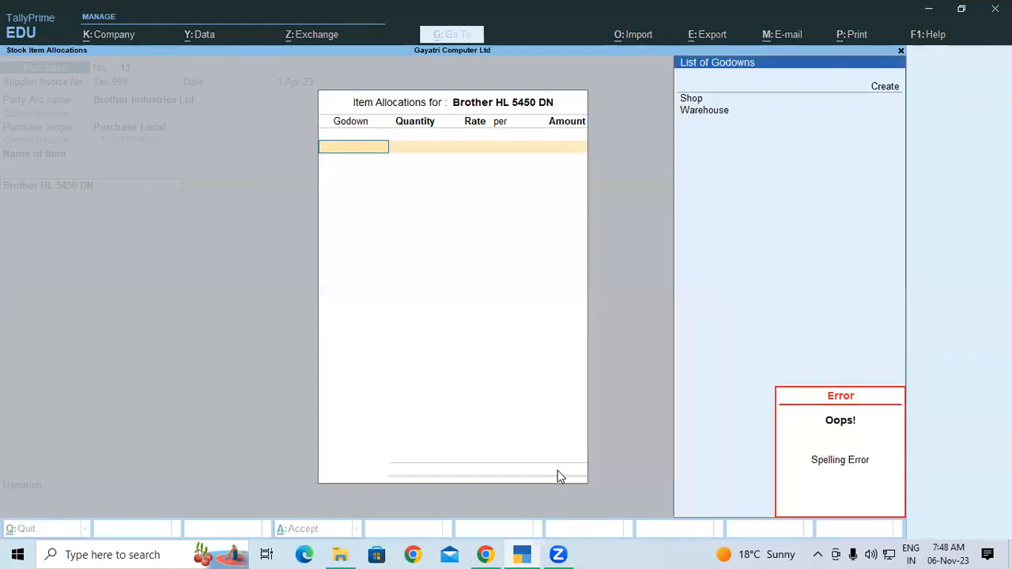
key("alt+Tab")
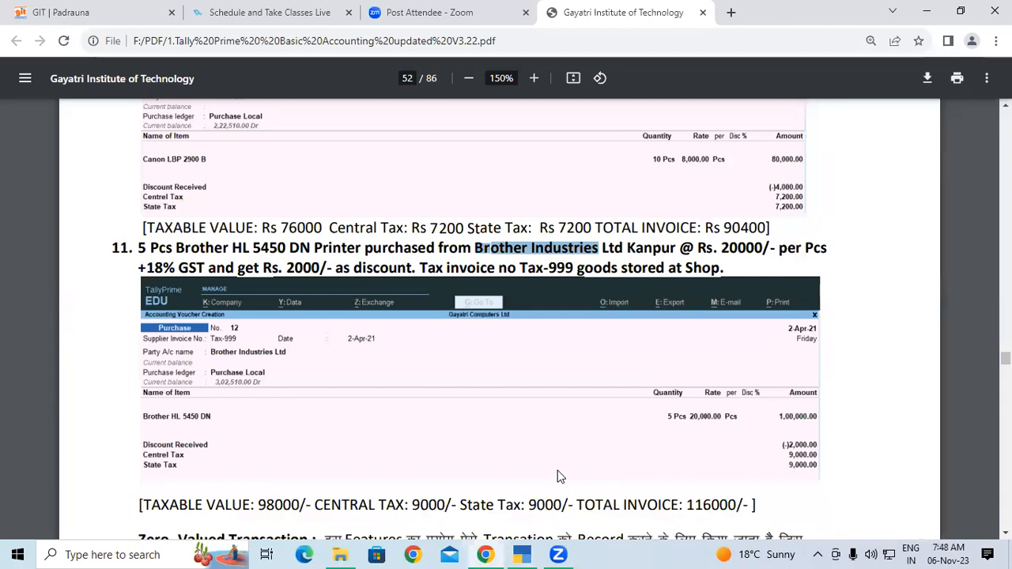
key("alt+Tab")
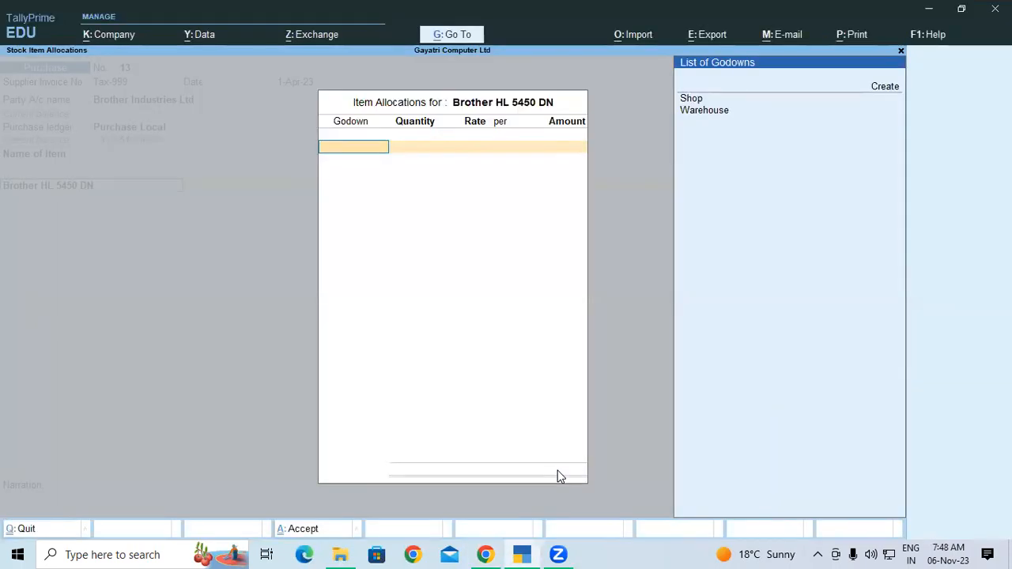
key("Return")
- Enter a quantity of 5 Pcs at a rate of 20,000 per Pcs and accept the item allocation and amount
type("5")
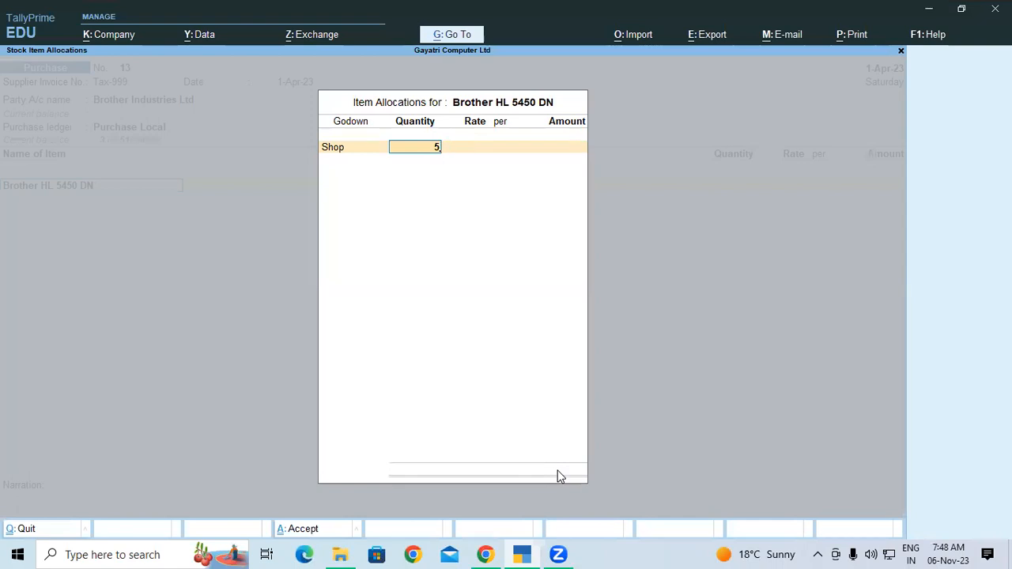
key("Return")
type("20000")
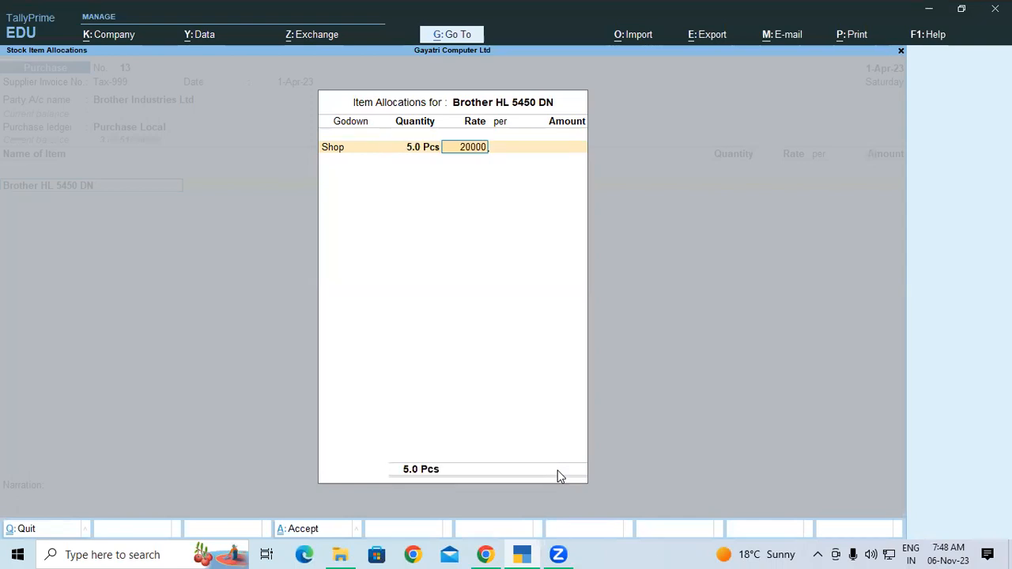
key("Return")
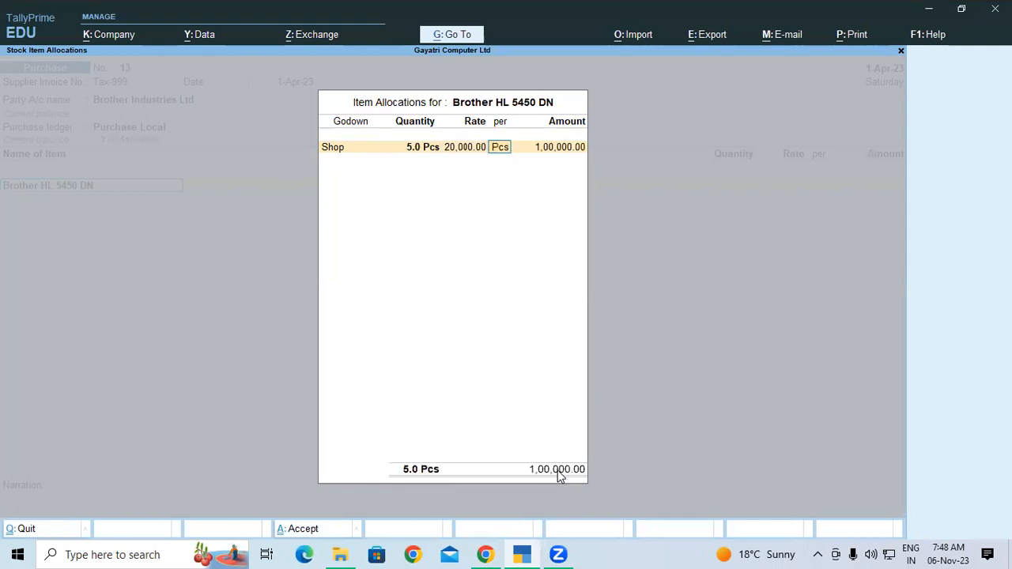
key("Return")
key("Return")
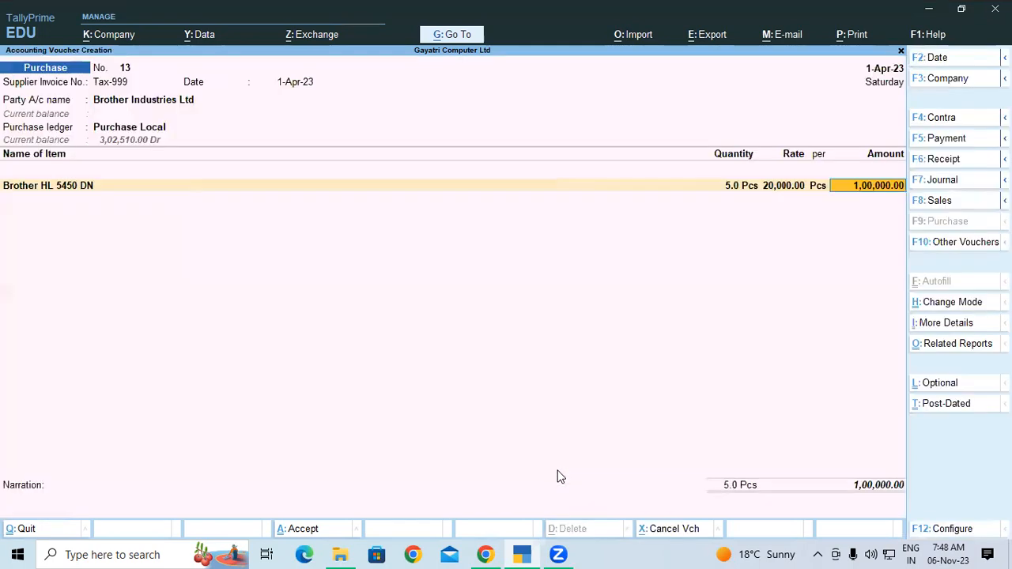
key("Return")
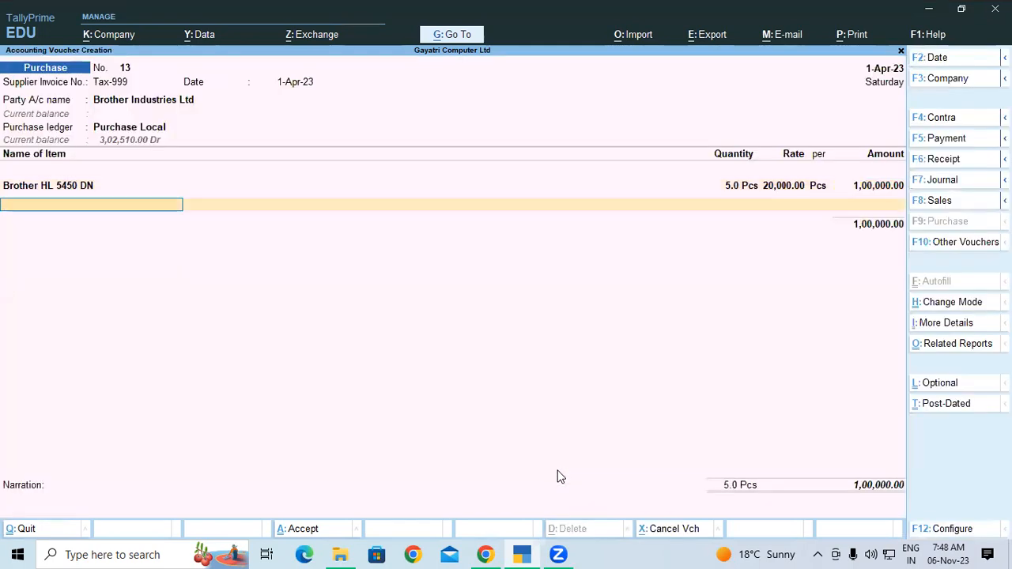
- End the item list and add the Discount Received ledger with an amount of -2,000
key("Return")
type("Di")
key("Down")
key("Down")
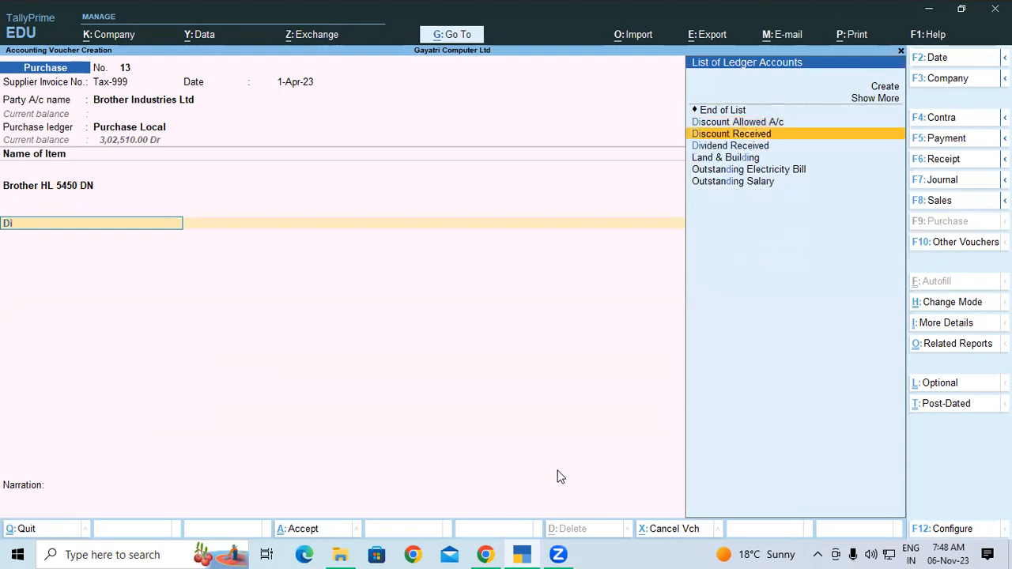
key("Return")
key("Return")
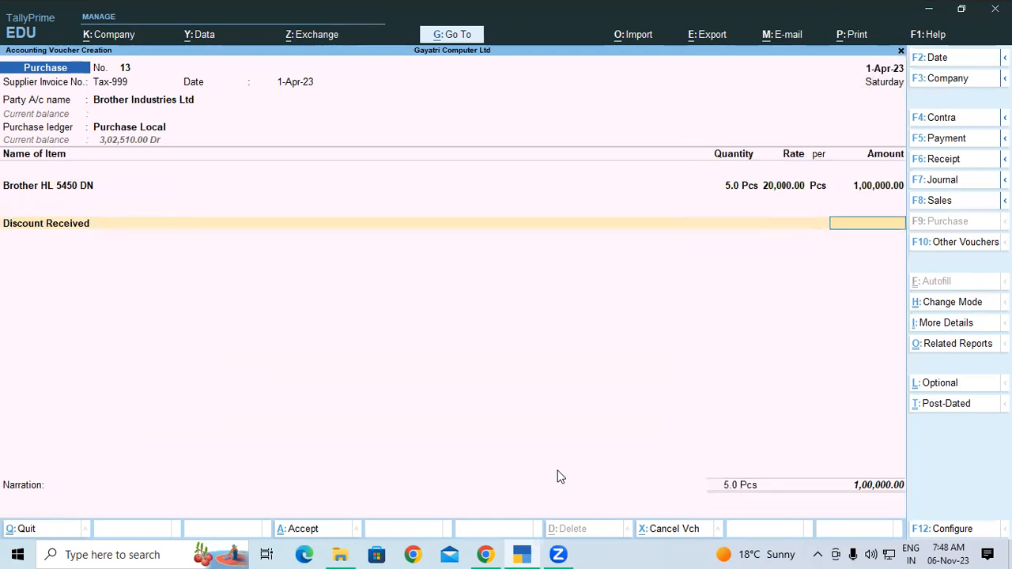
type("-)2,00")
type("000")
key("Return")
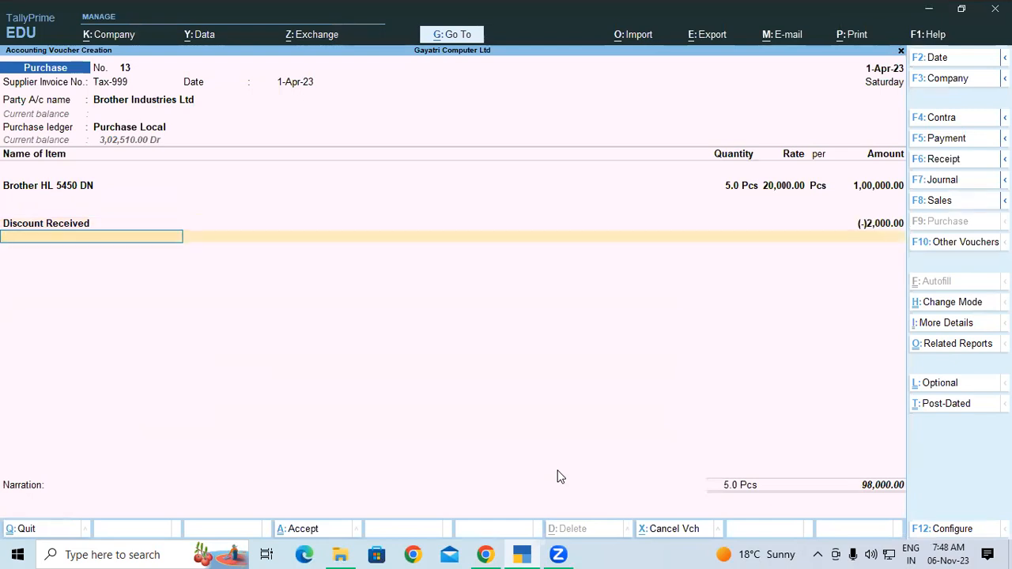
- Add the Central Tax and State Tax ledgers below the discount with their calculated amounts
type("De")
key("BackSpace")
key("BackSpace")
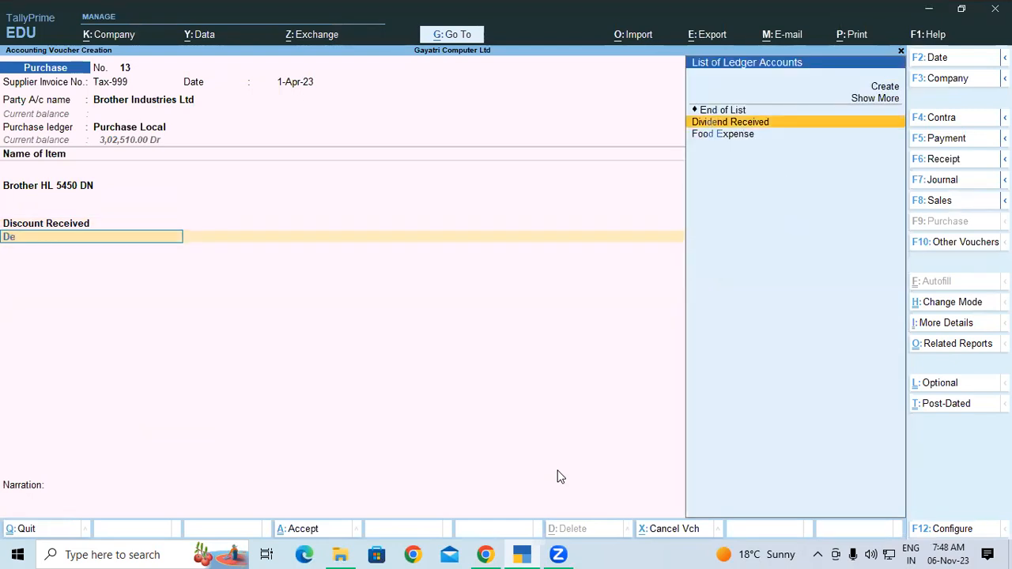
type("c")
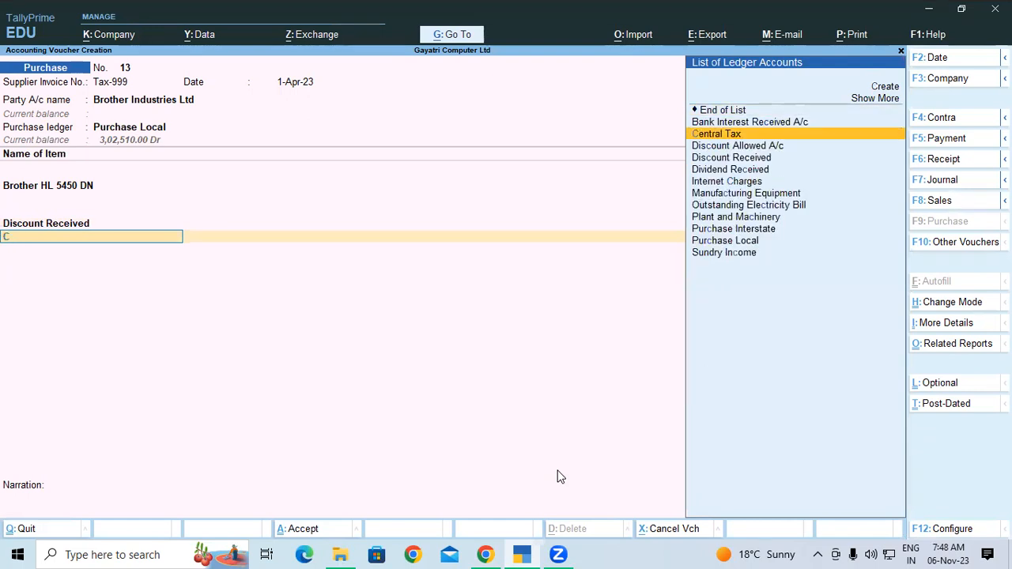
key("Return")
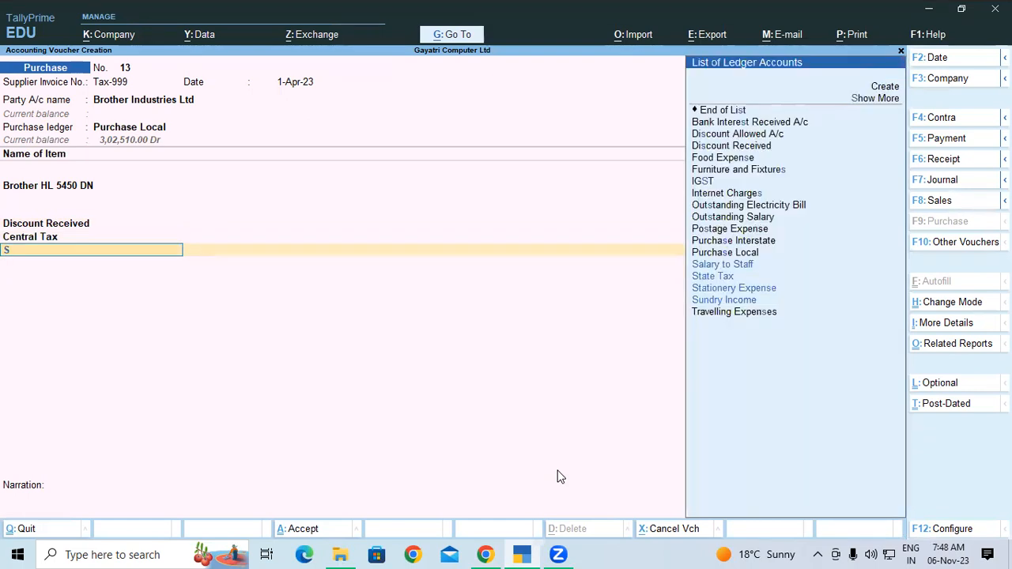
type("st")
key("Return")
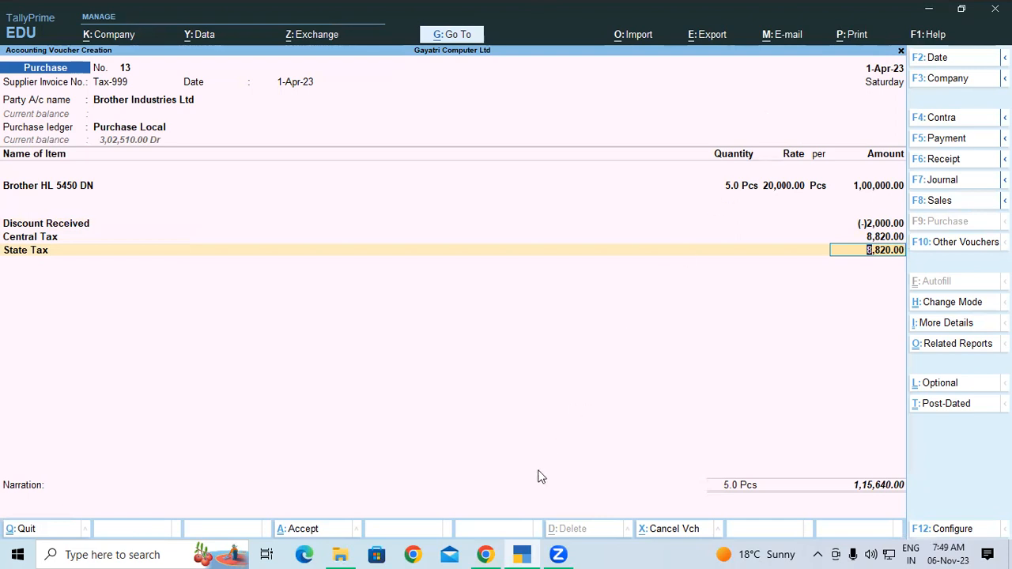
- Compare the voucher's Central Tax and State Tax amounts with the figures given for exercise 11 in the PDF in Chrome, and return to TallyPrime
key("alt+Tab")
scroll(507, 345, "down", 2)
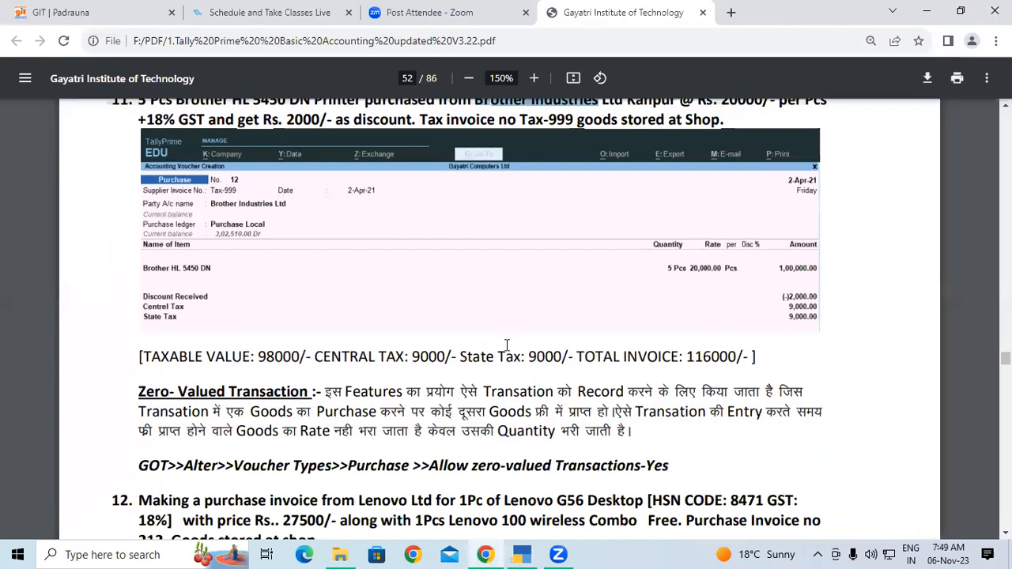
left_click_drag(407, 356, 447, 357)
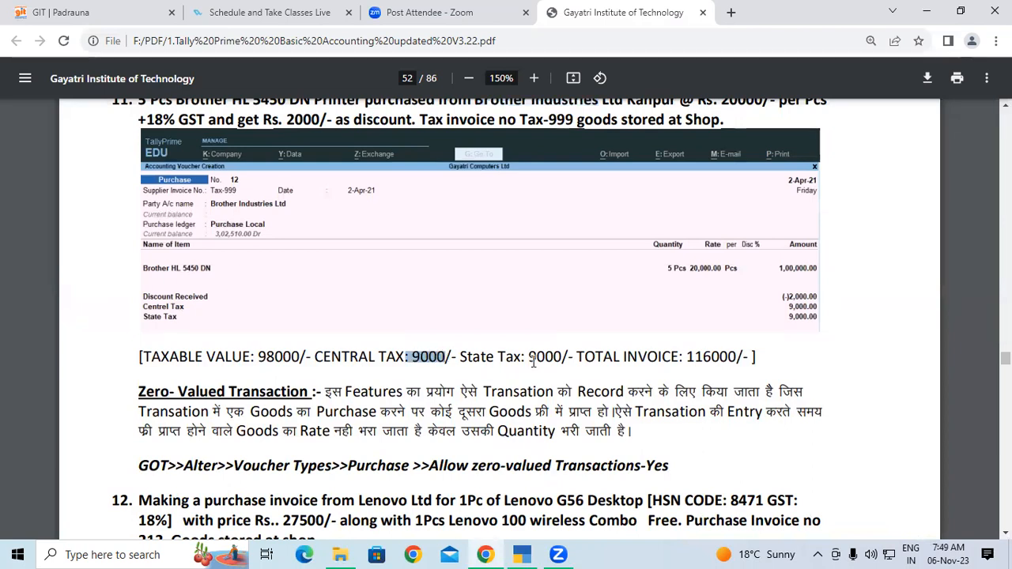
left_click_drag(530, 357, 561, 357)
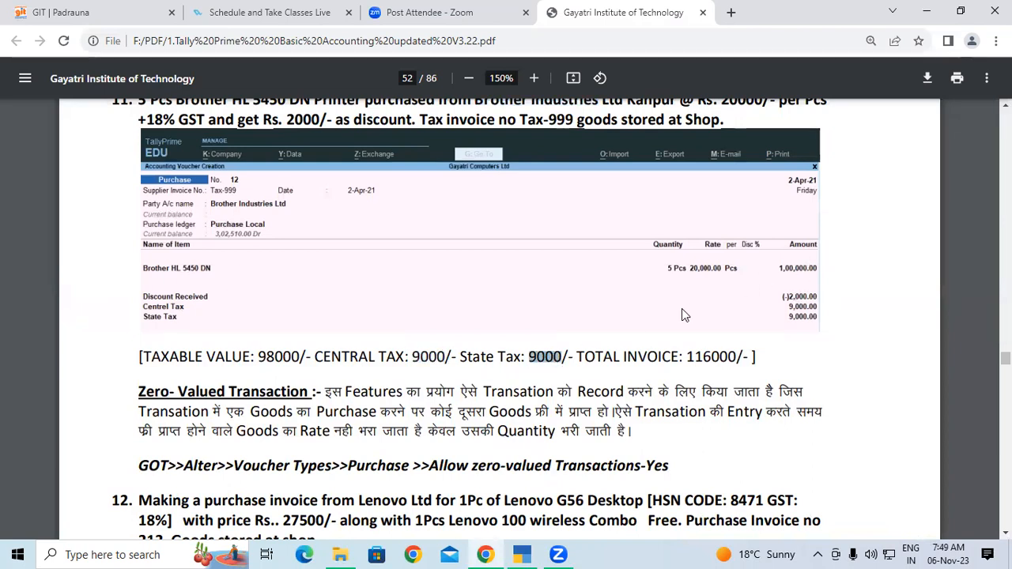
left_click(544, 357)
left_click_drag(528, 357, 556, 356)
left_click(803, 279)
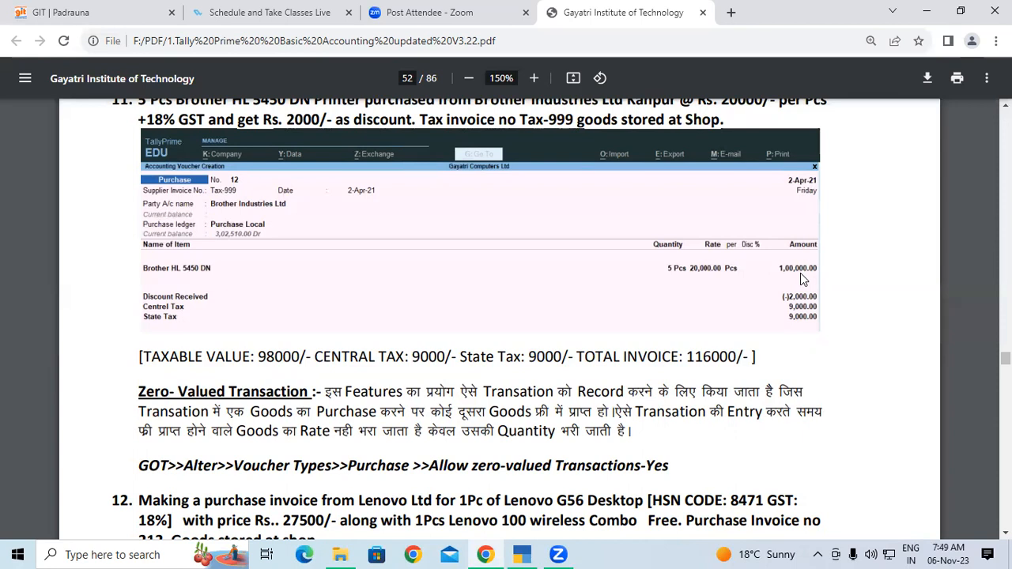
left_click(522, 555)
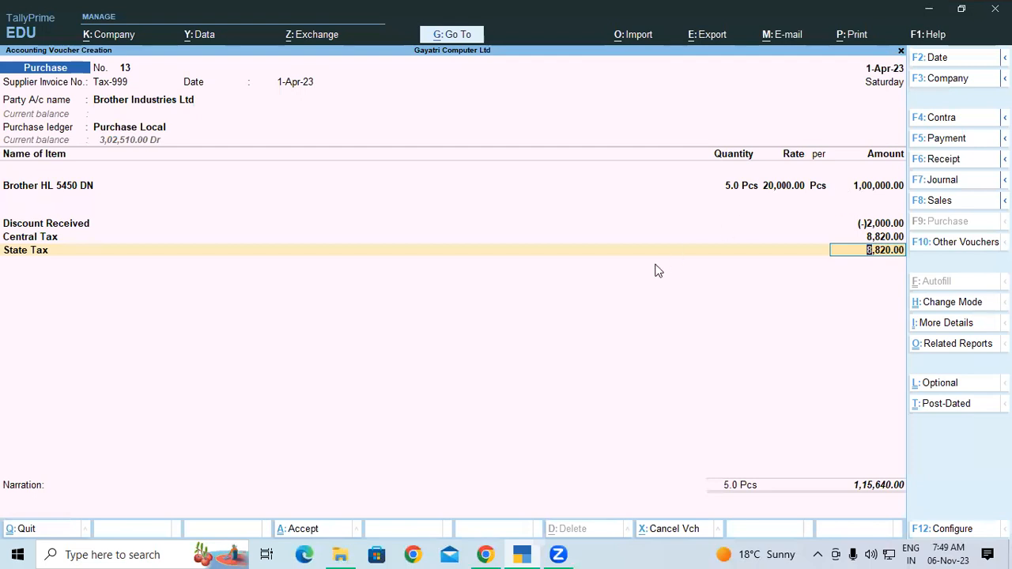
left_click(678, 452)
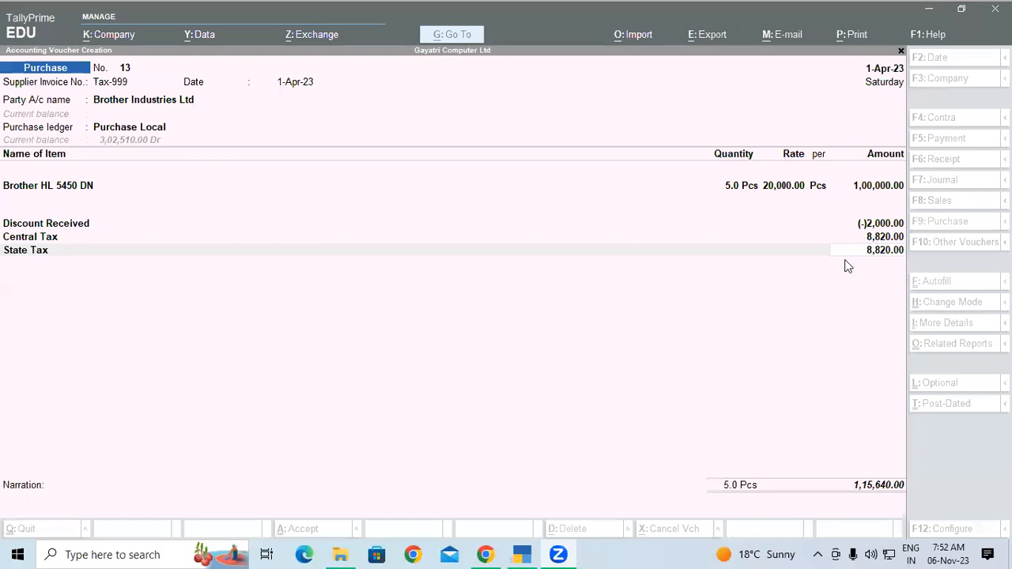
left_click(838, 271)
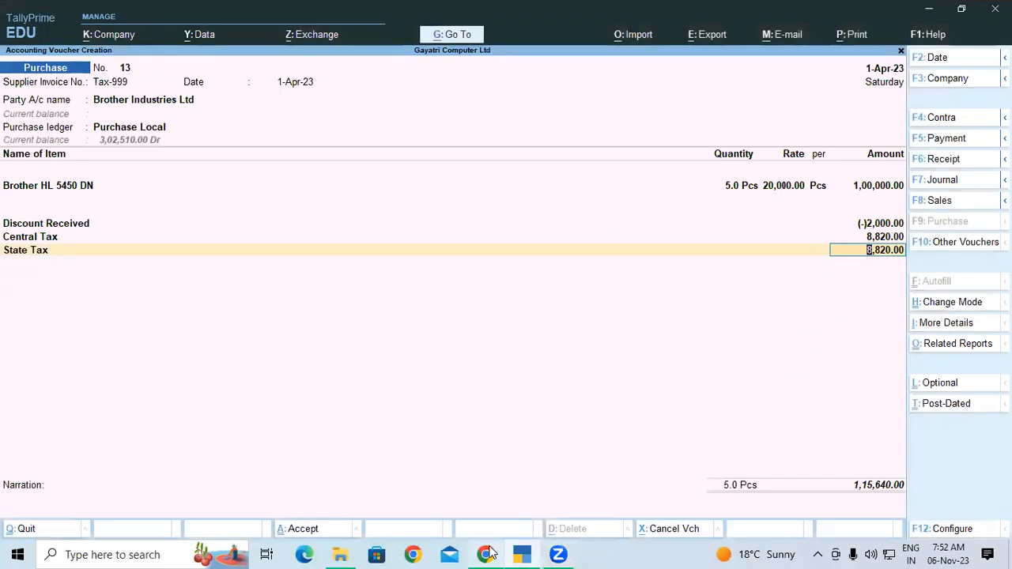
left_click(486, 554)
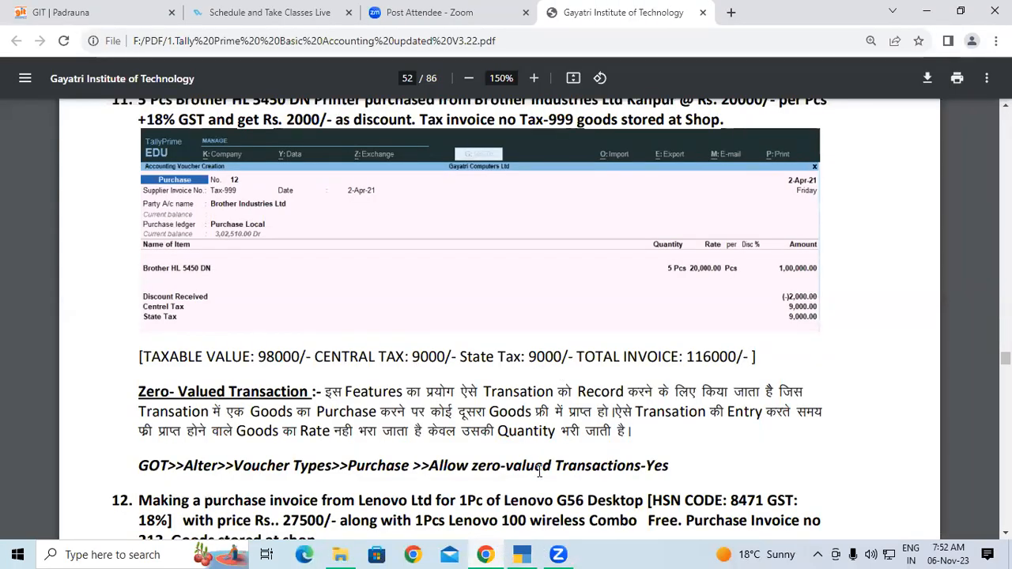
left_click(522, 555)
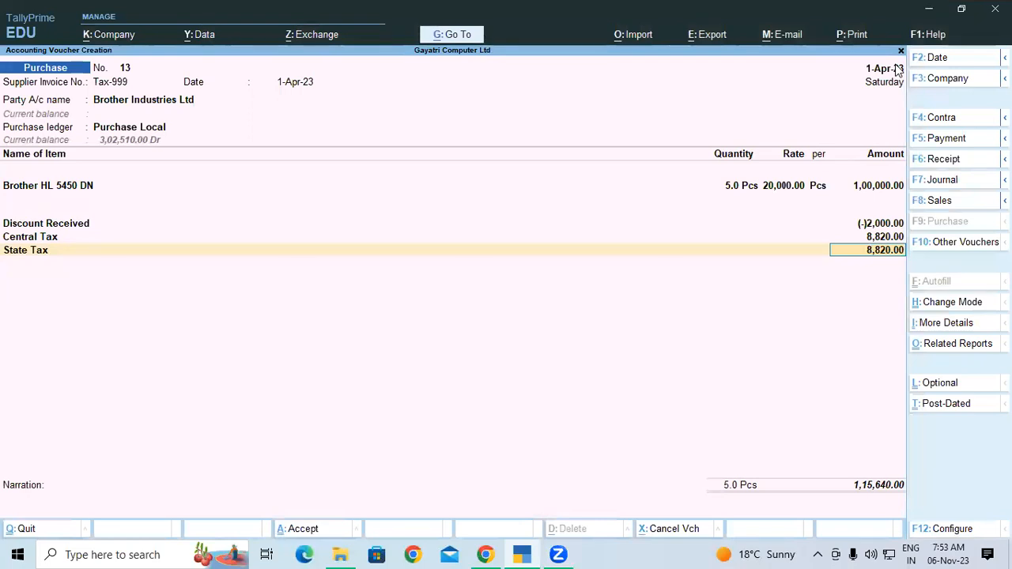
key("ctrl")
key("ctrl")
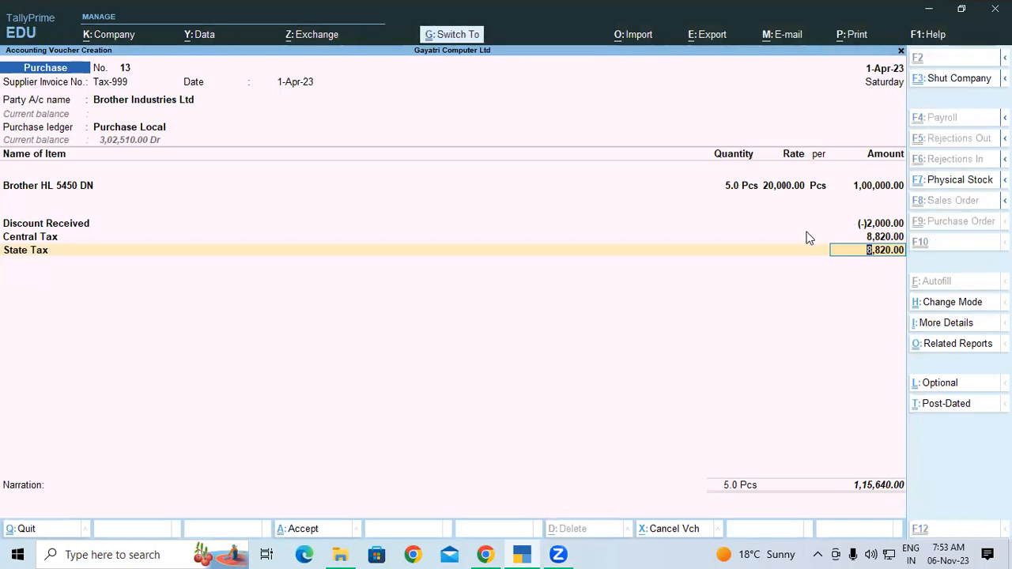
- Switch to the PDF in Chrome and read the Zero-Valued Transaction explanation and the setting path for allowing such transactions in Purchase vouchers
left_click(485, 555)
left_click_drag(139, 239, 308, 241)
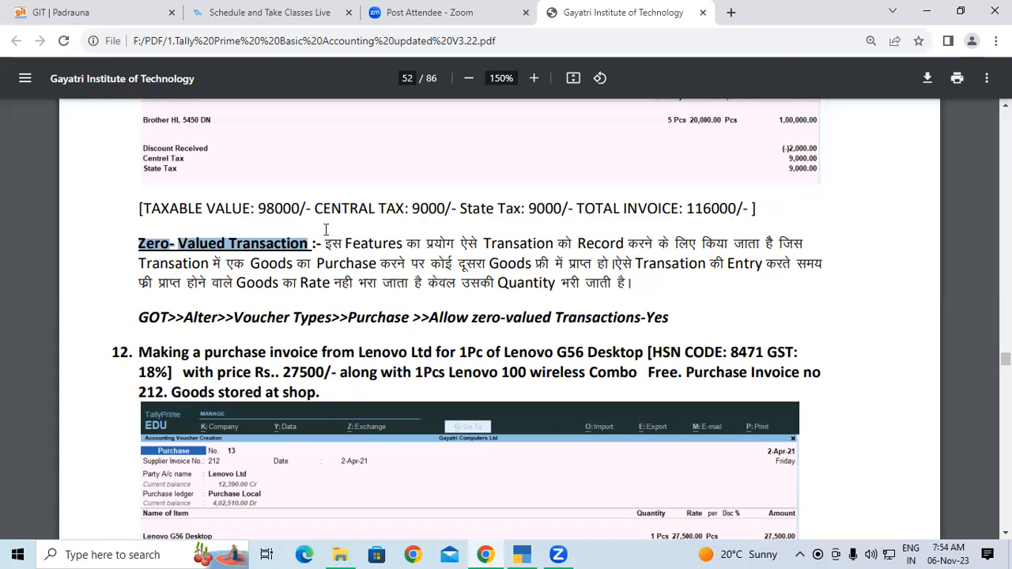
left_click_drag(324, 242, 765, 248)
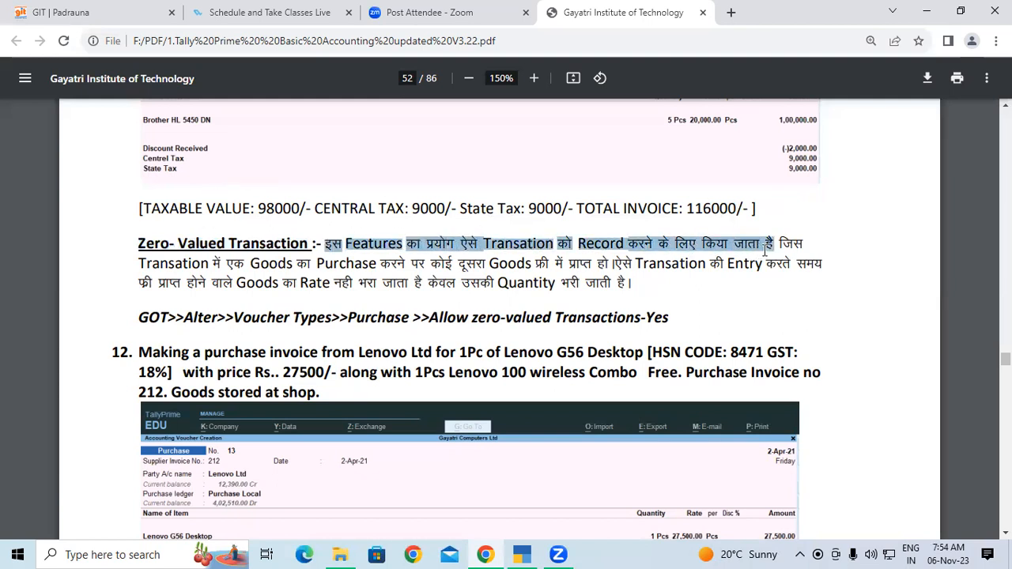
left_click_drag(176, 264, 629, 265)
left_click(653, 269)
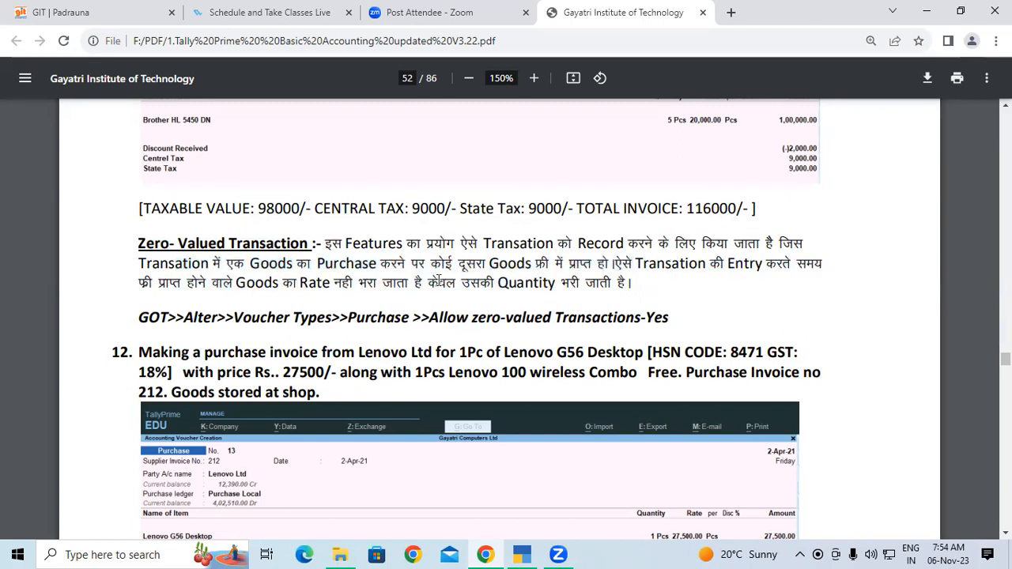
left_click_drag(150, 284, 631, 285)
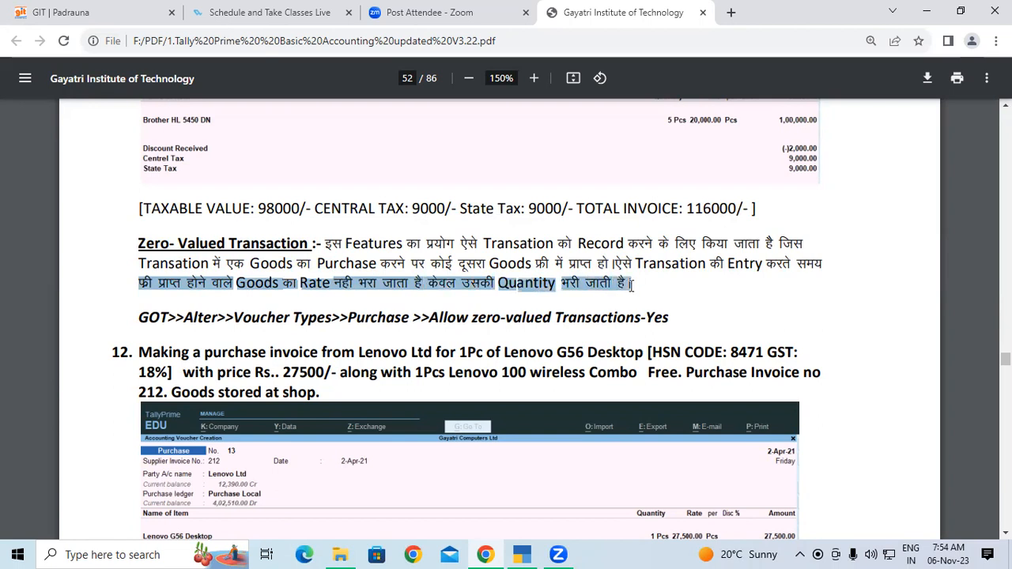
left_click(286, 271)
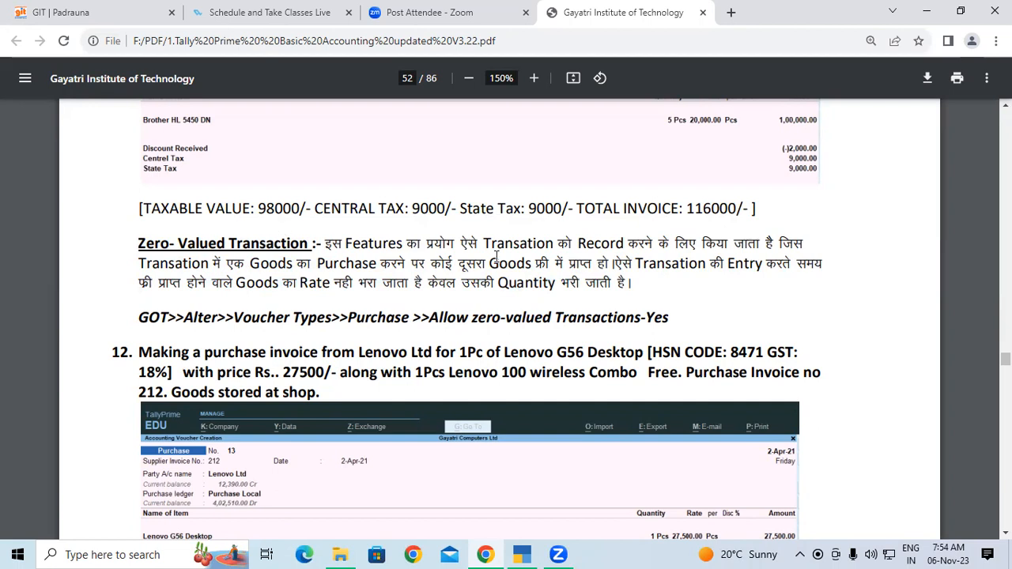
left_click_drag(636, 265, 750, 270)
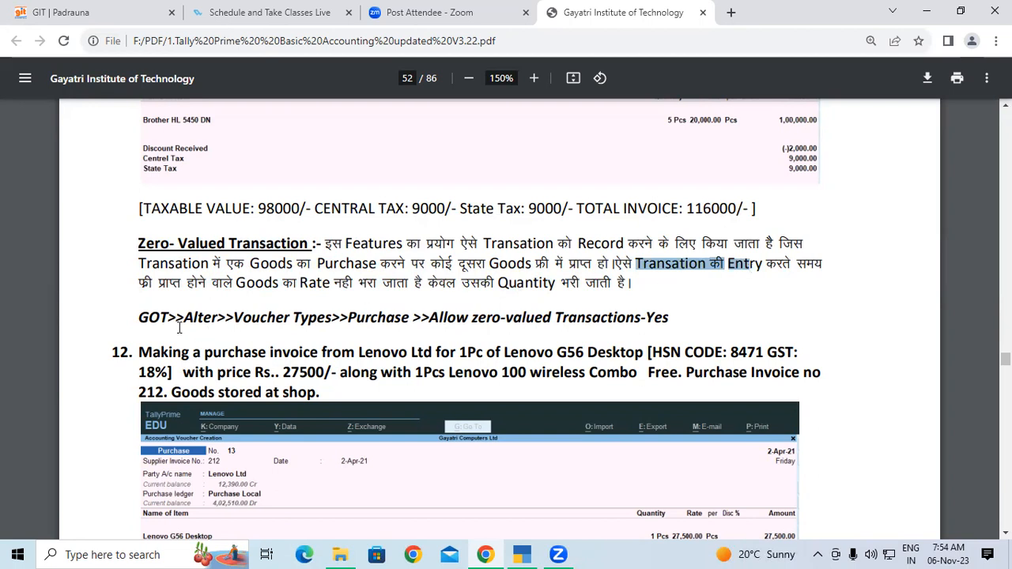
left_click_drag(481, 283, 579, 284)
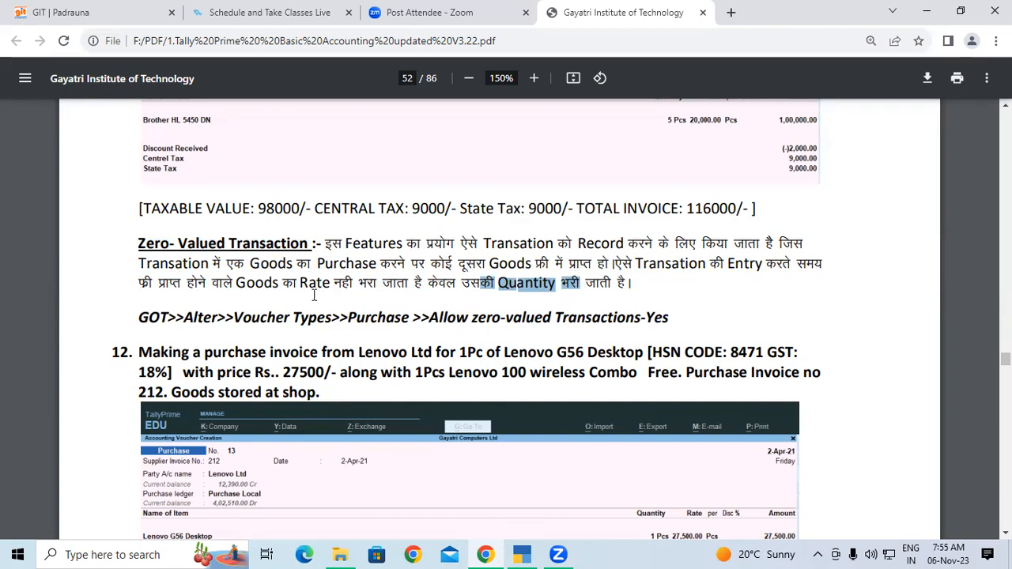
scroll(314, 295, "down", 1)
left_click_drag(138, 241, 666, 243)
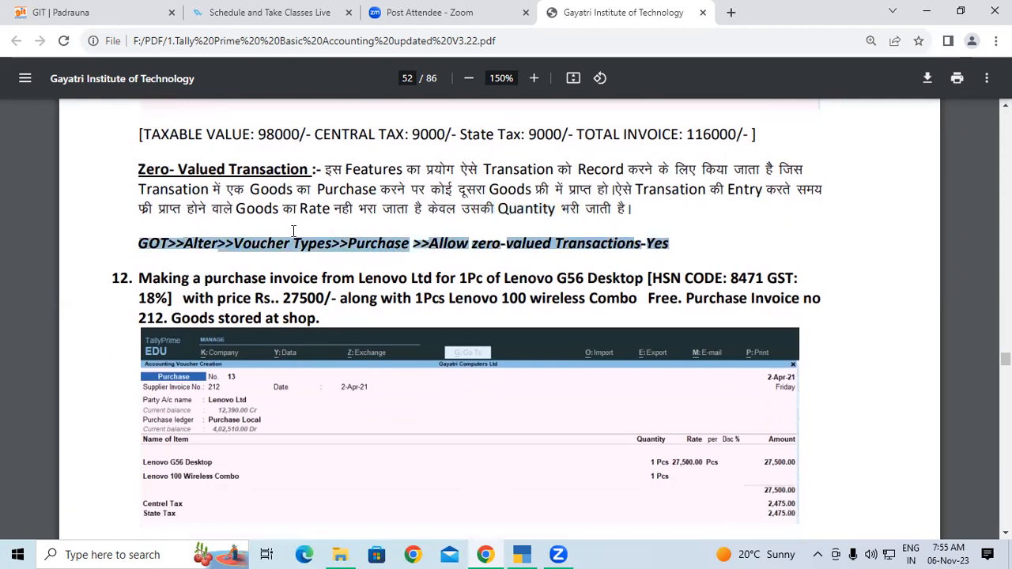
- Read the zero-valued transaction setting path and exercise 12's supplier, item, HSN code, GST rate, price, free item, invoice number and storage place
left_click(188, 237)
left_click_drag(169, 244, 650, 243)
left_click(463, 250)
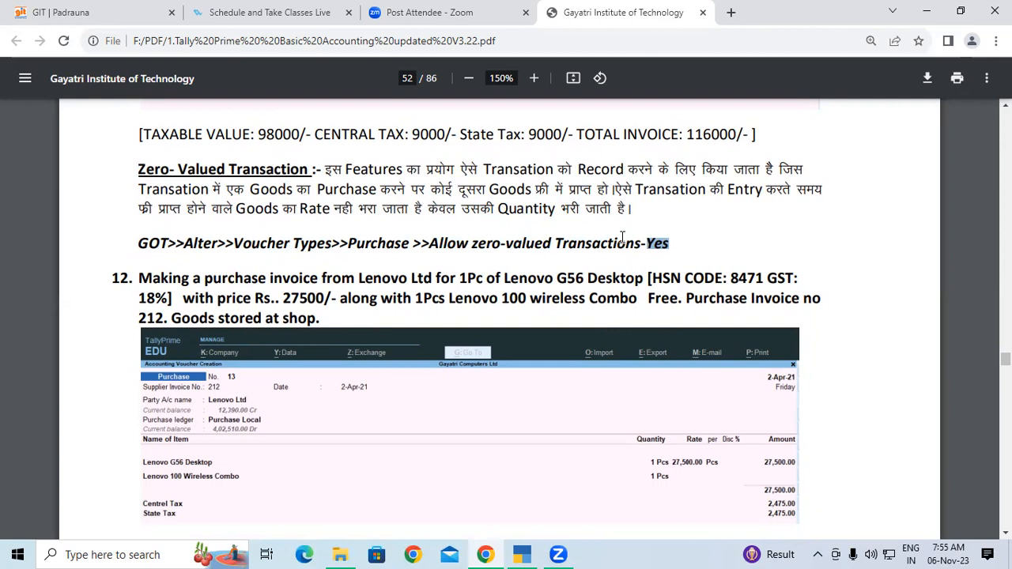
scroll(623, 237, "down", 1)
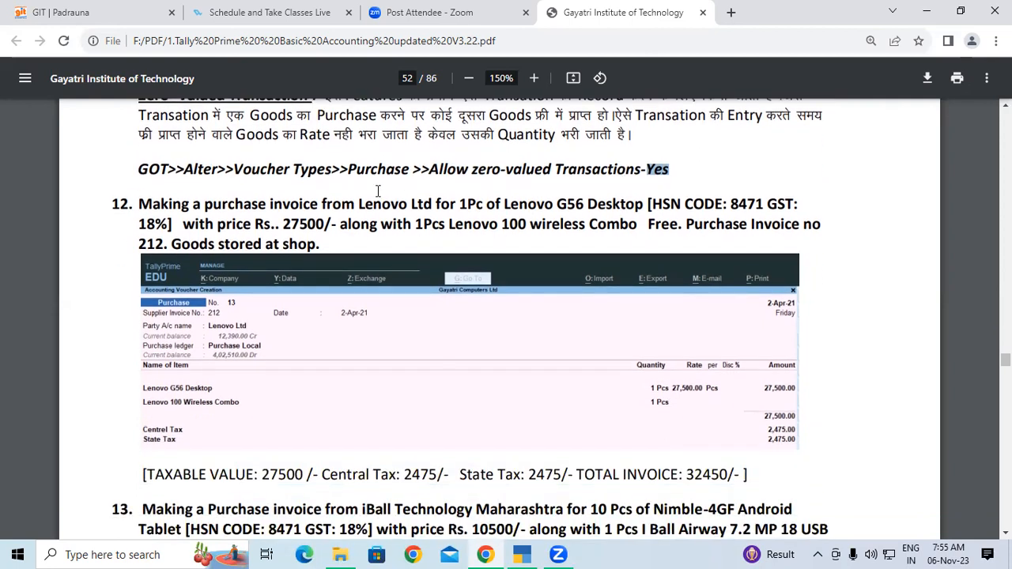
left_click_drag(140, 204, 644, 204)
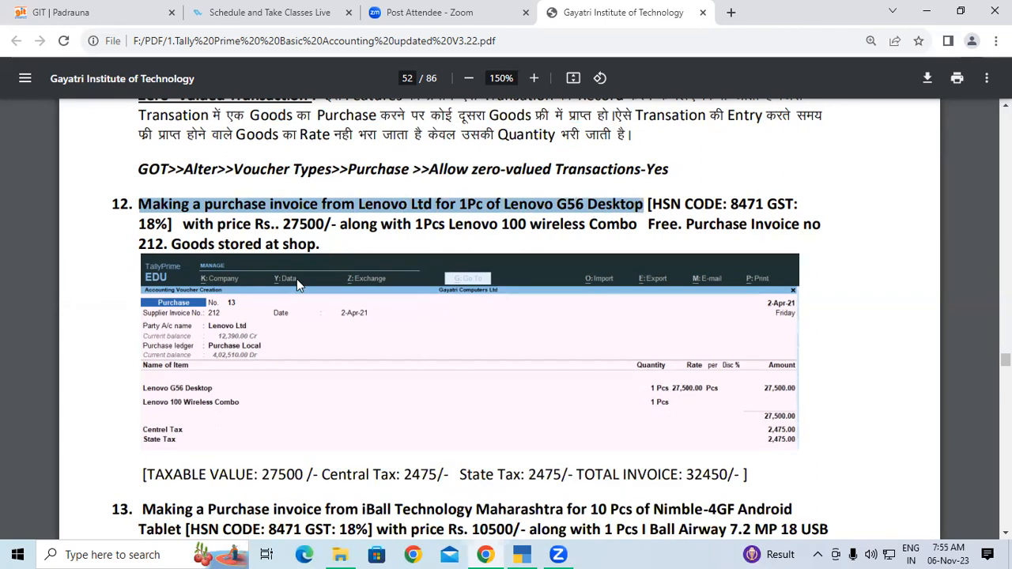
left_click(324, 205)
left_click_drag(365, 204, 778, 207)
left_click(670, 204)
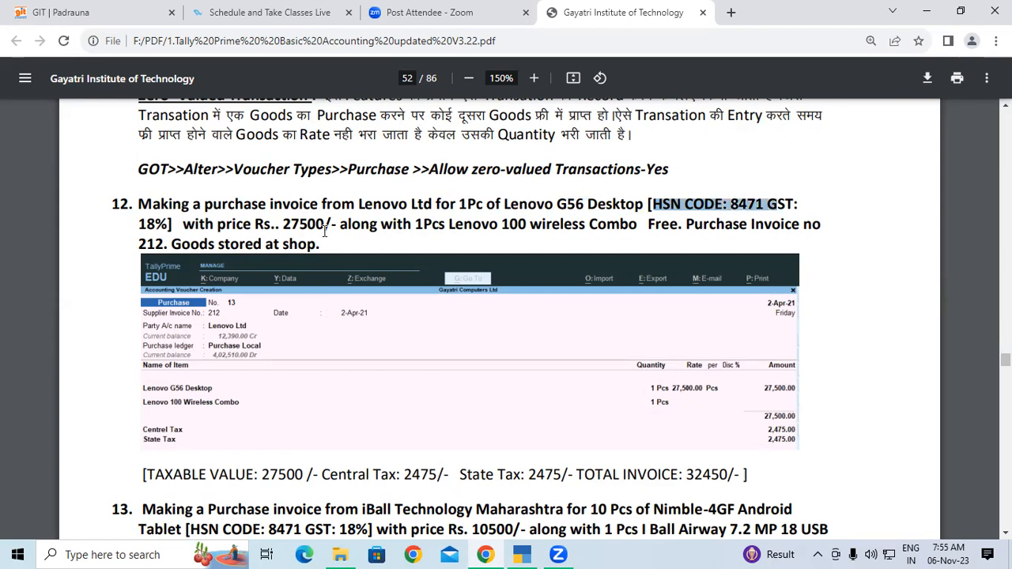
left_click(139, 224)
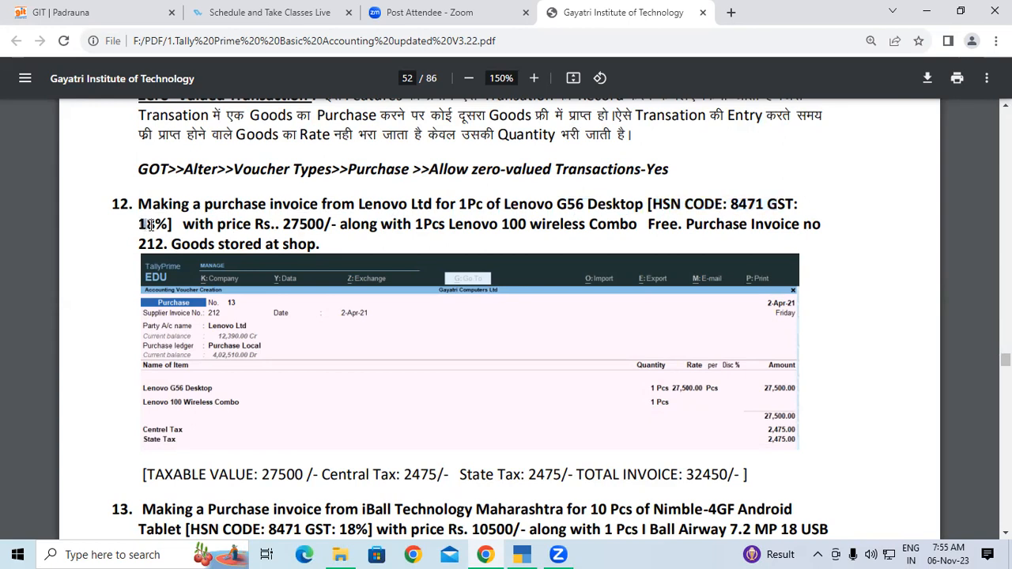
left_click_drag(183, 224, 327, 224)
left_click(282, 224)
left_click(320, 224)
left_click_drag(348, 225, 746, 226)
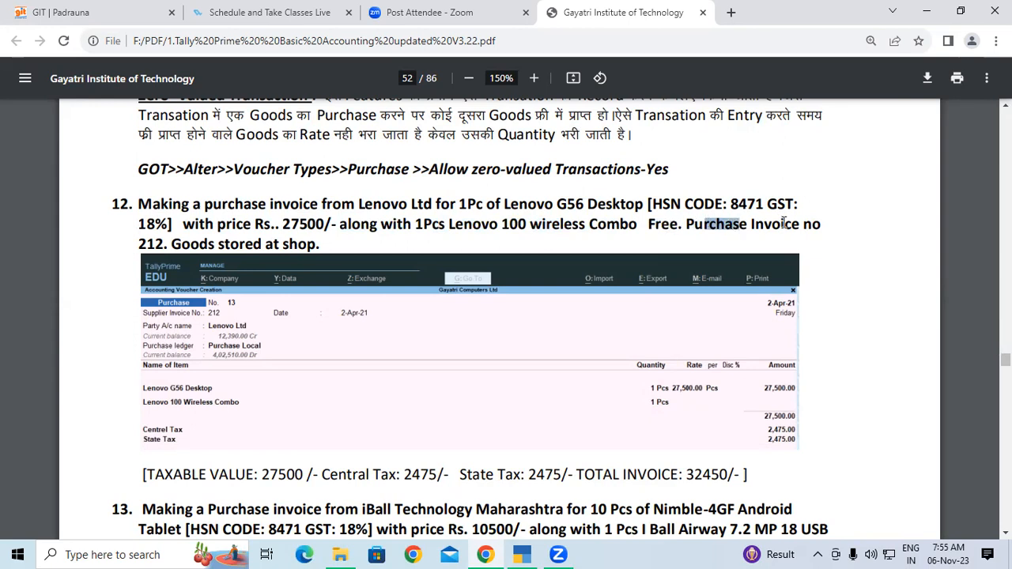
left_click_drag(139, 243, 319, 245)
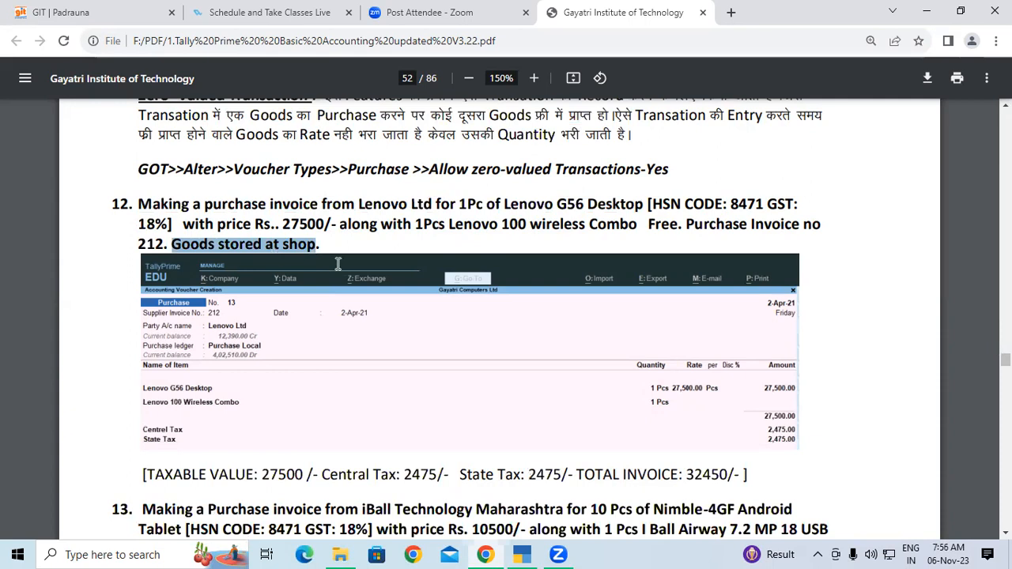
left_click_drag(528, 204, 655, 197)
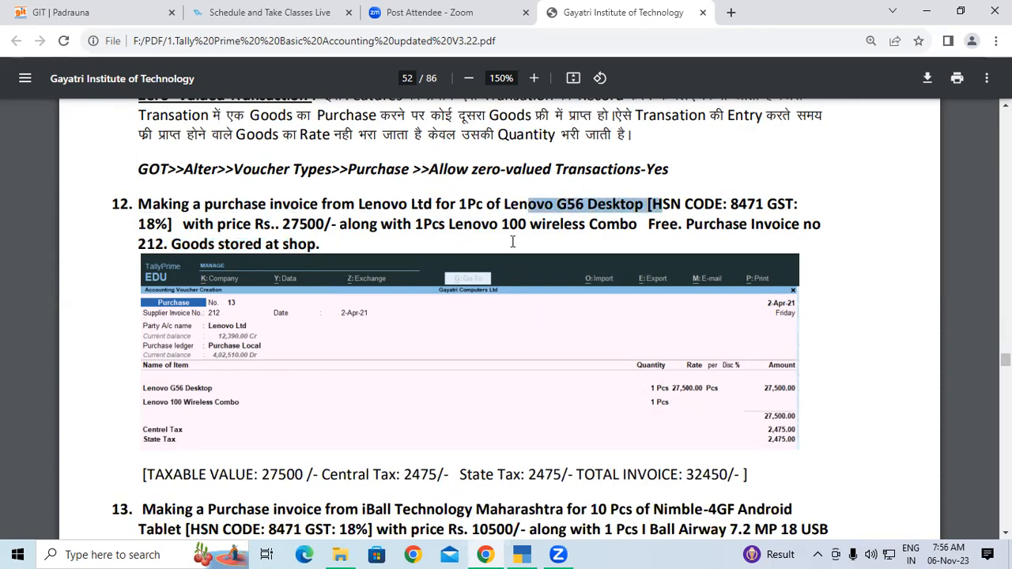
left_click_drag(490, 225, 578, 214)
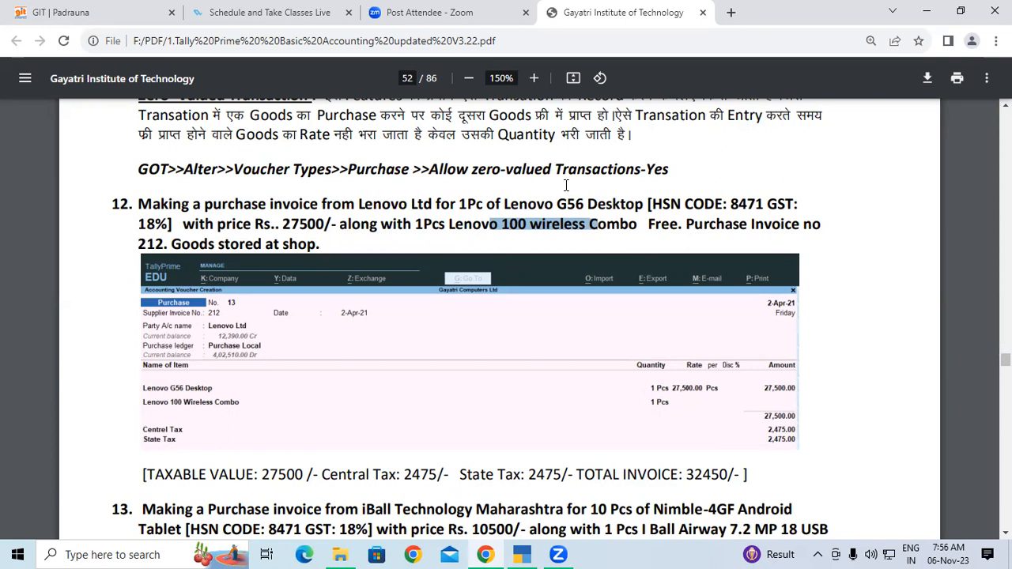
left_click(497, 235)
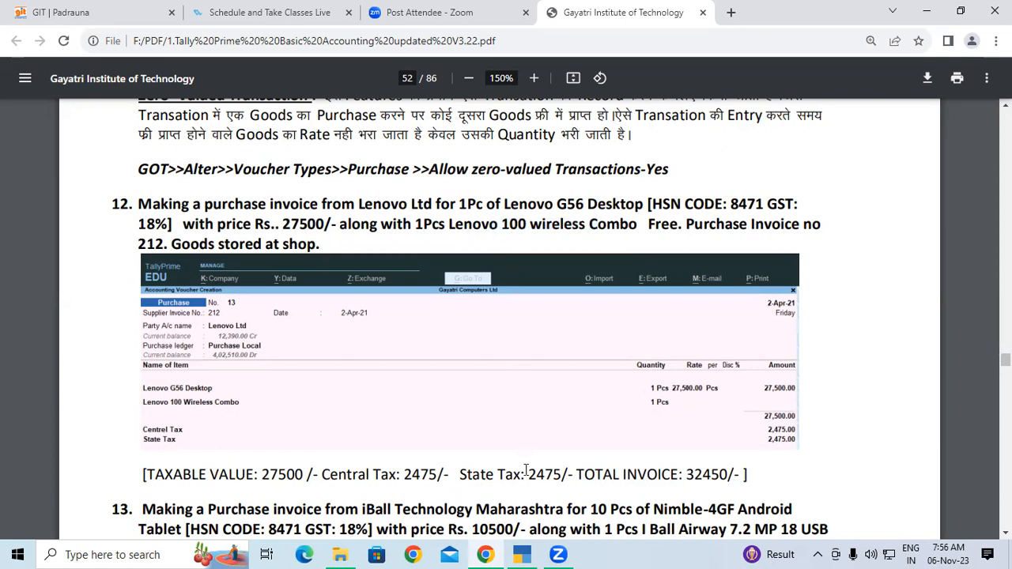
- Switch to TallyPrime and enter supplier invoice number 212 in the new purchase voucher, keeping the date 1-Apr-23
left_click(522, 554)
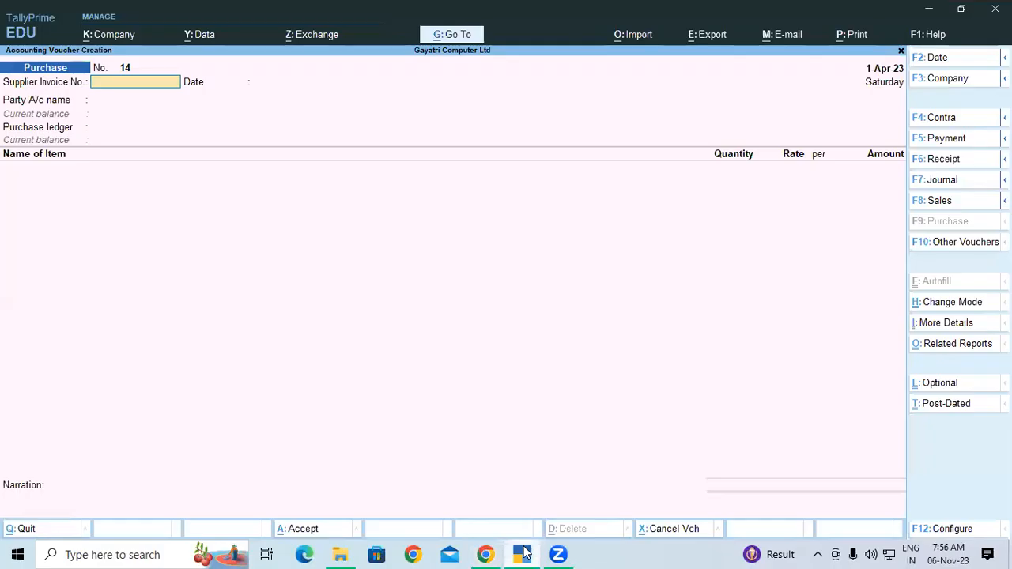
type("212")
key("Return")
key("Return")
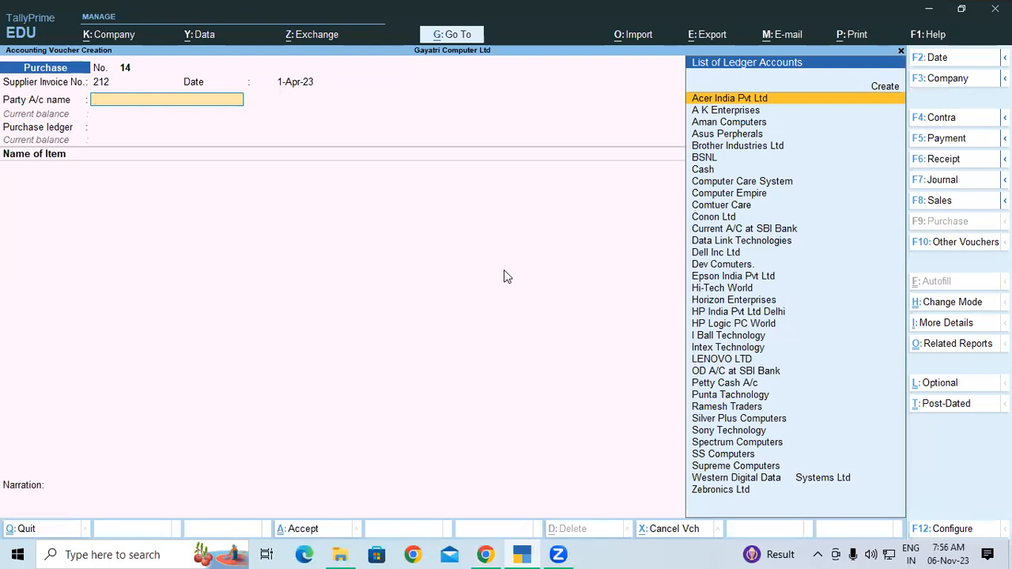
- Set the party account to Conon Ltd with its default receipt and party details, and the purchase ledger to Purchase Local
type("C")
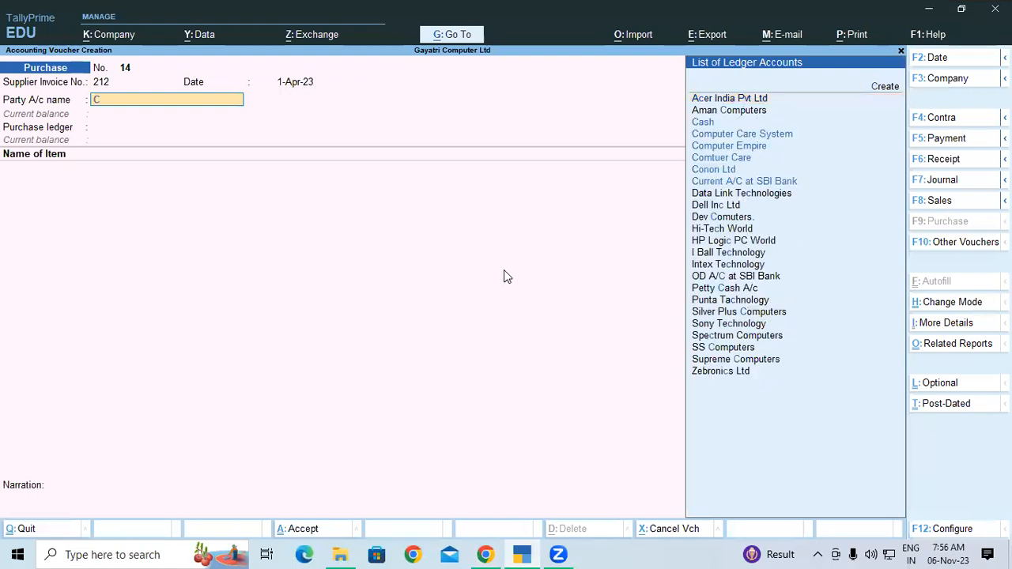
key("Down")
key("Down")
key("Down")
key("Down")
key("Down")
key("Return")
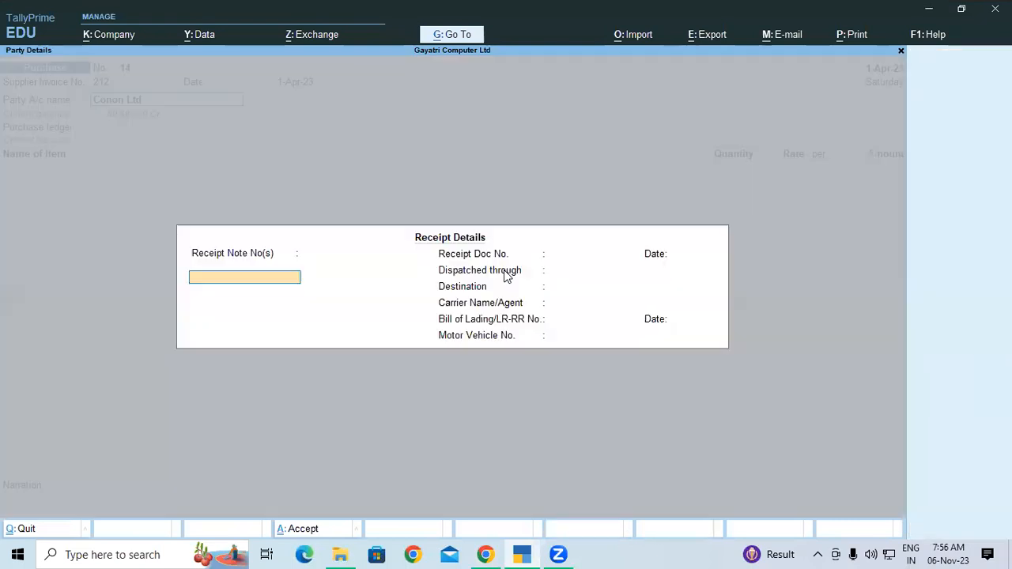
key("Return")
key("ctrl+a")
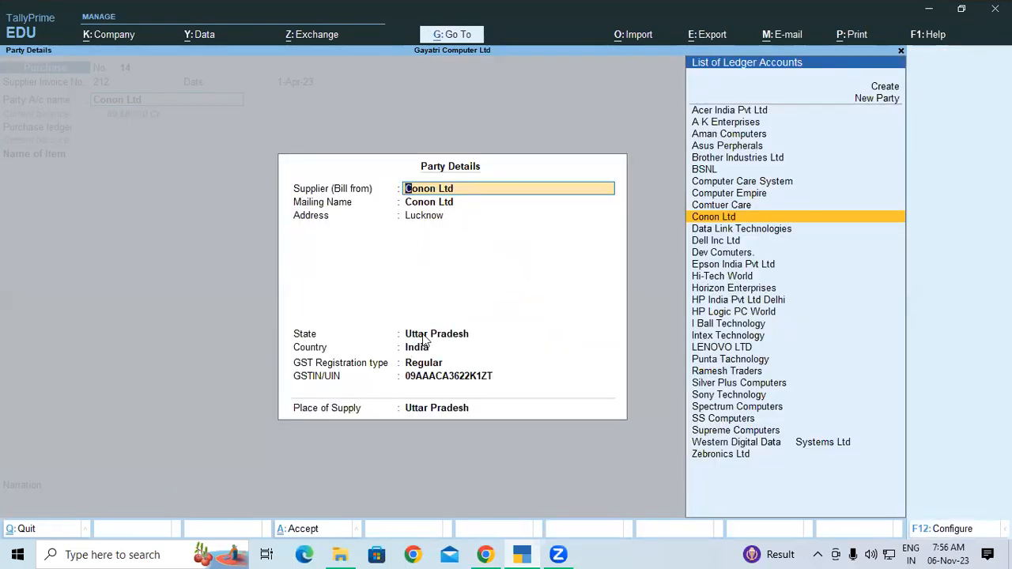
key("ctrl+a")
key("Down")
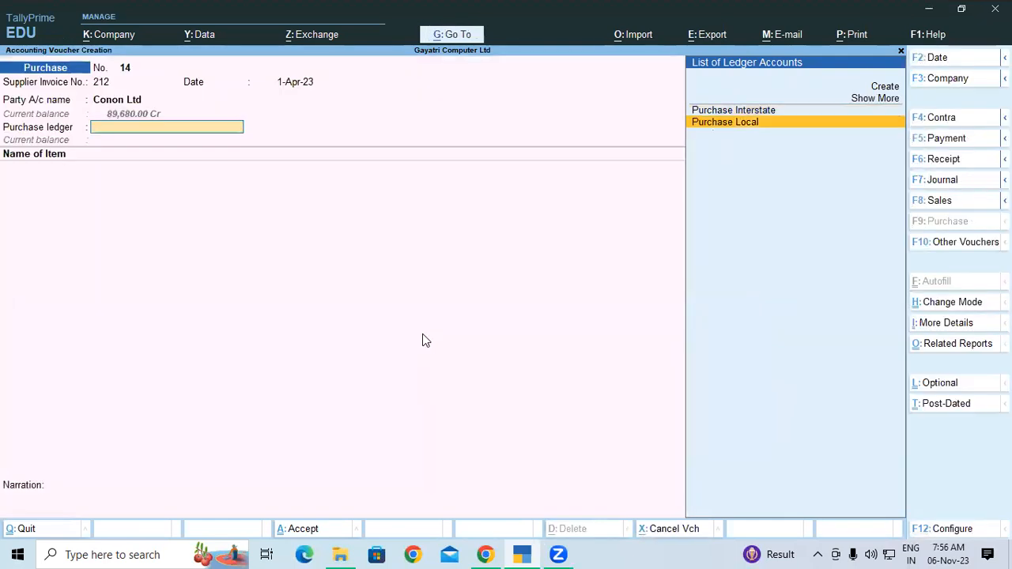
key("Return")
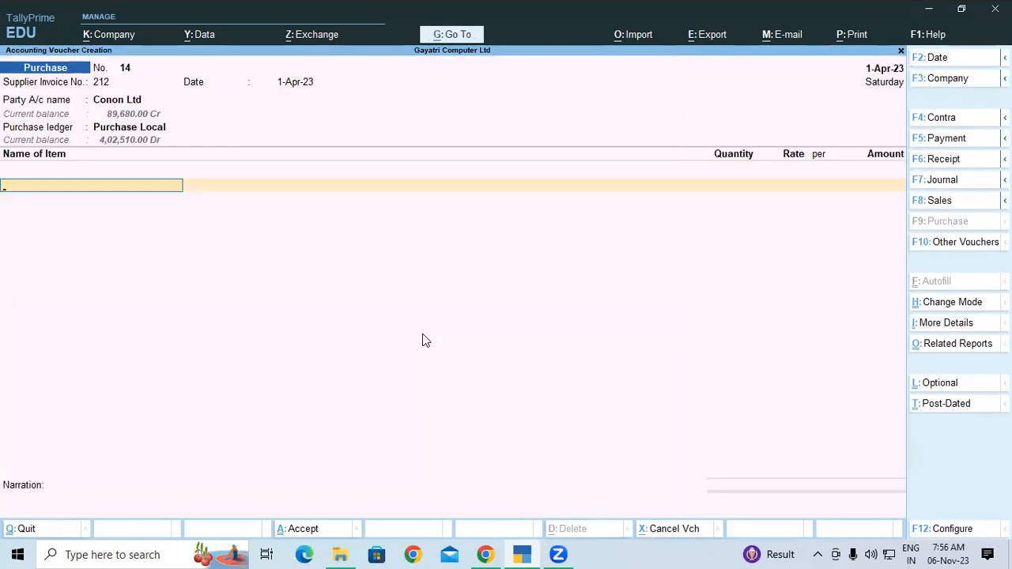
- Copy the name Lenovo G56 Desktop from the PDF in Chrome and use it to name a new stock item in TallyPrime
type("L")
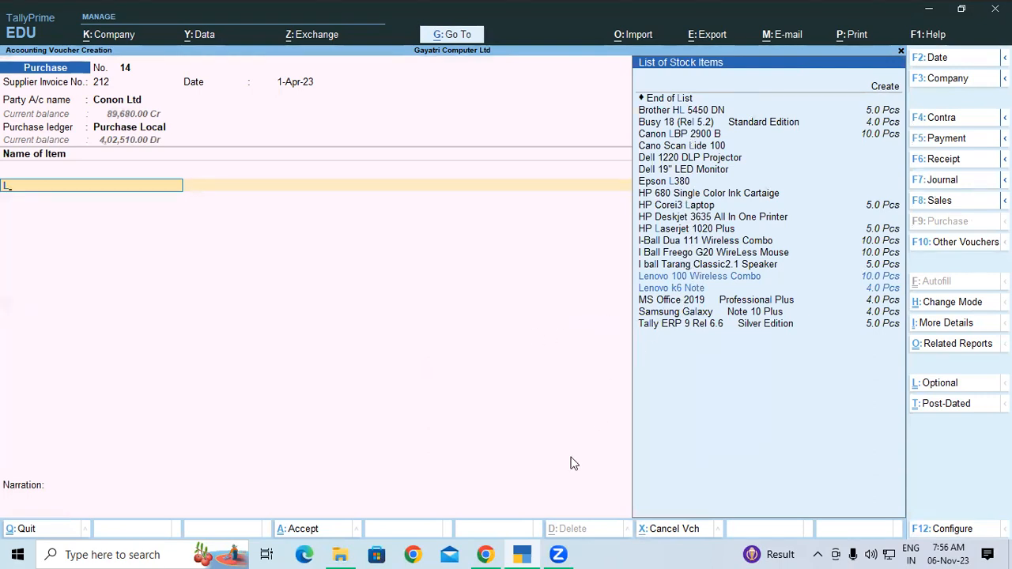
key("alt+Tab")
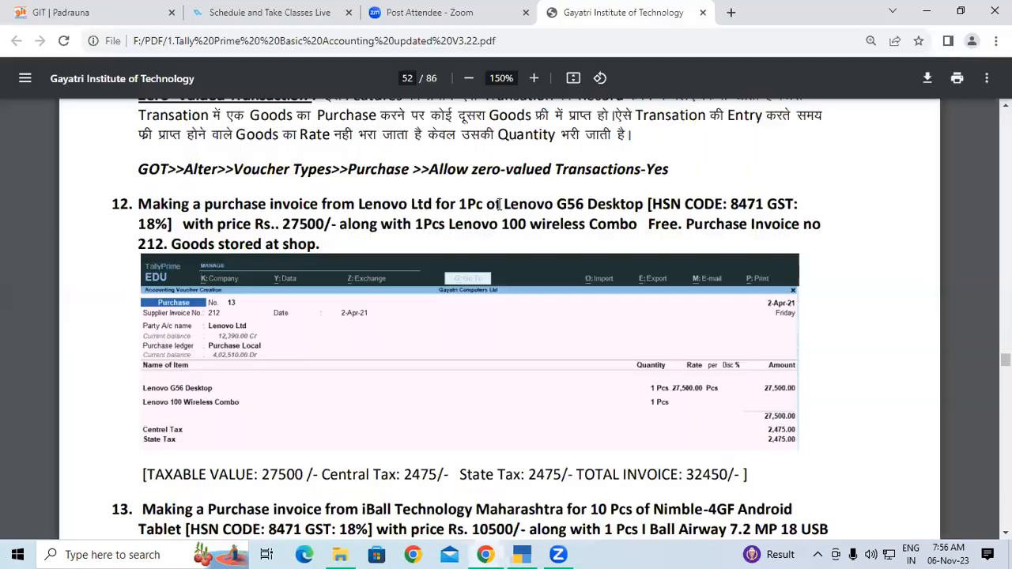
left_click_drag(502, 204, 648, 204)
key("ctrl+c")
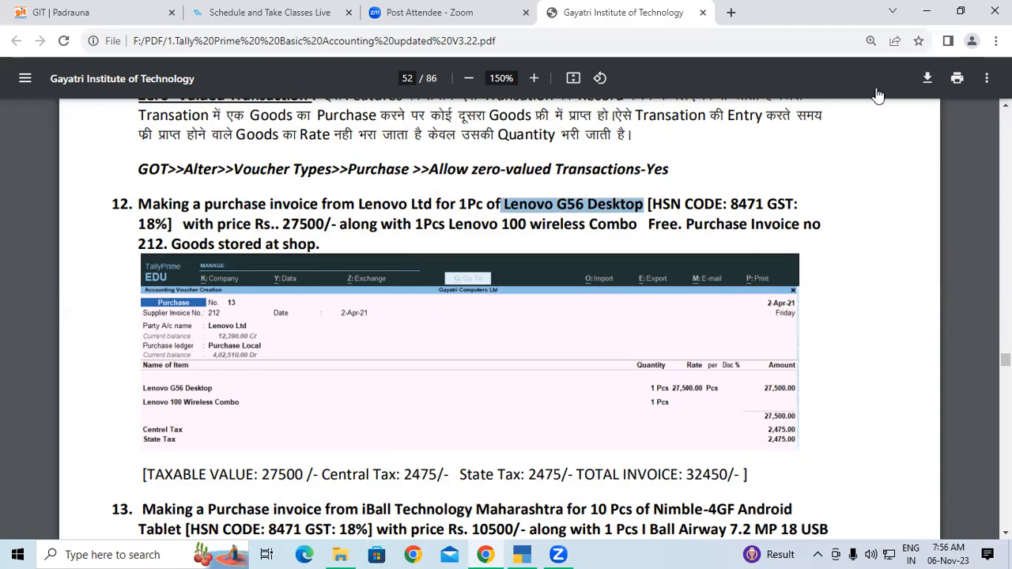
left_click(518, 554)
key("alt+c")
key("ctrl+v")
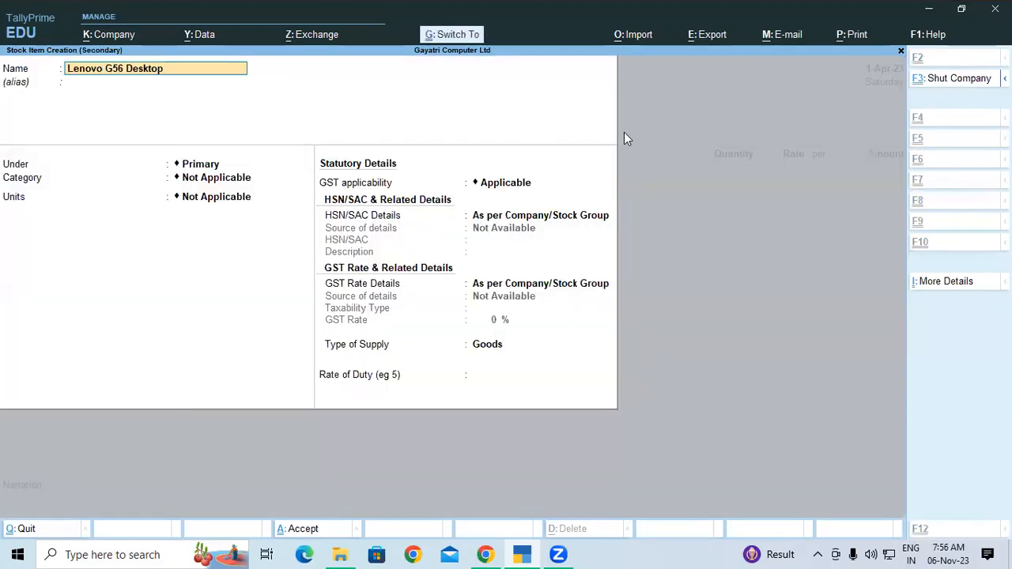
key("Return")
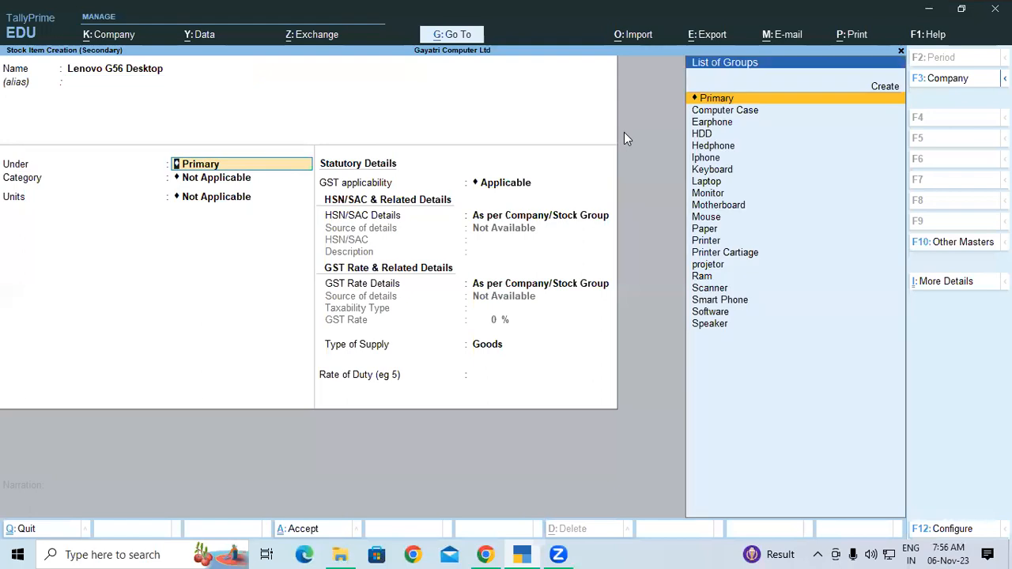
- Create a stock group named Desktop under Primary for the item, with item quantities added set to Yes
key("Up")
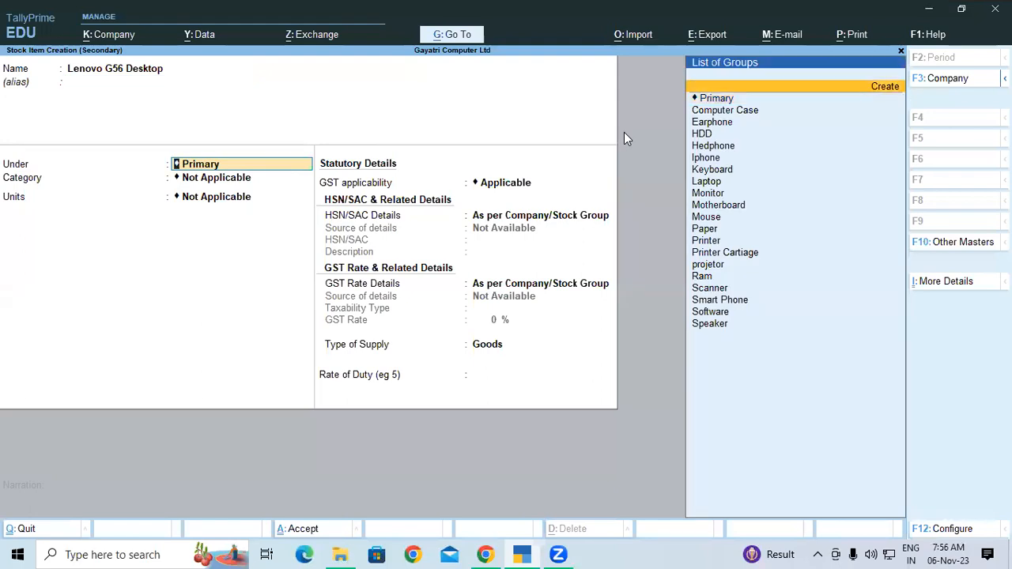
key("Return")
type("Desktop")
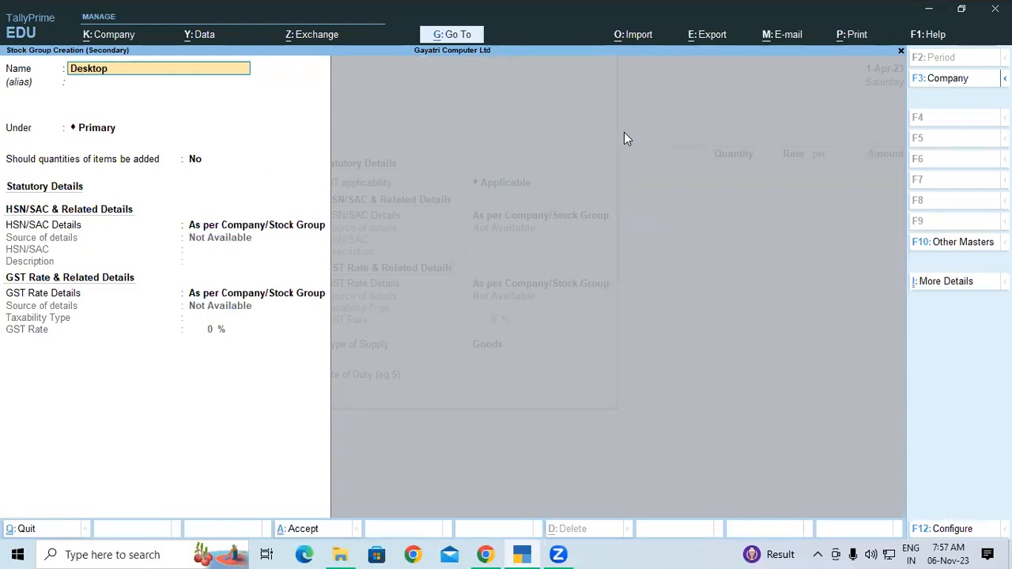
key("Return")
key("Return")
key("Return")
key("Return")
key("BackSpace")
type("y")
key("Return")
- Specify HSN/SAC details directly in the Desktop group and enter code 8471 after checking it in the PDF
key("Down")
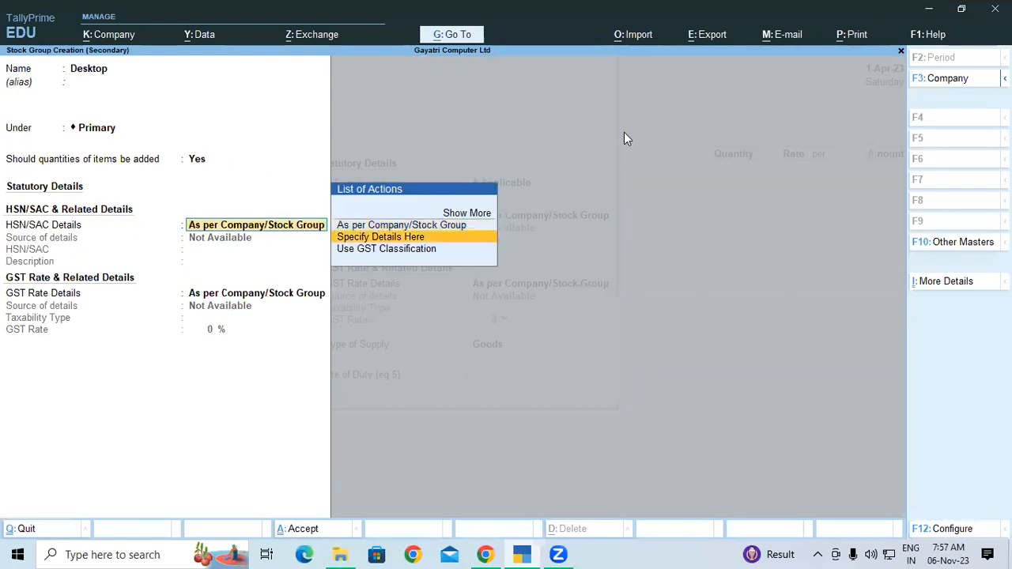
key("Return")
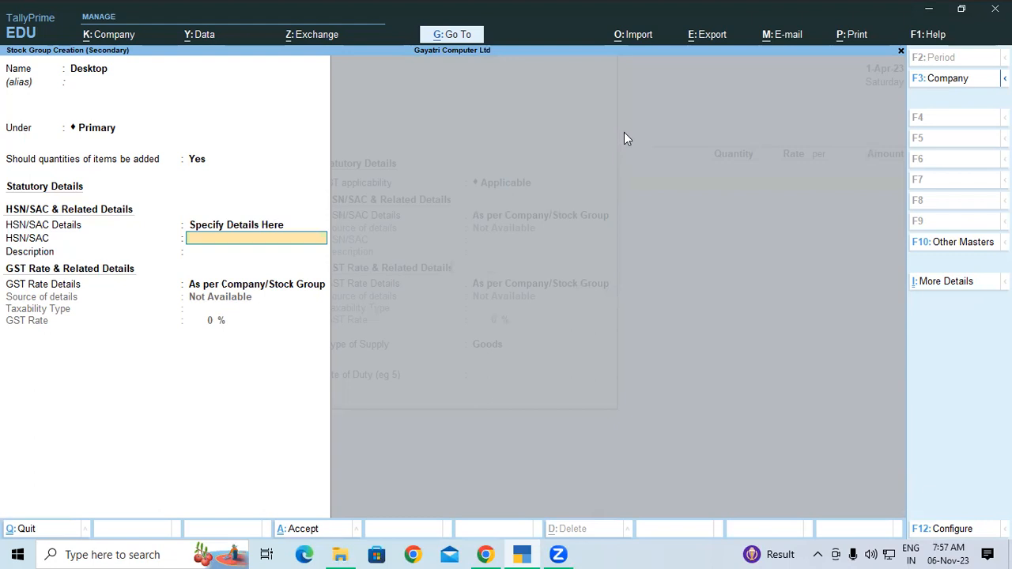
key("alt+Tab")
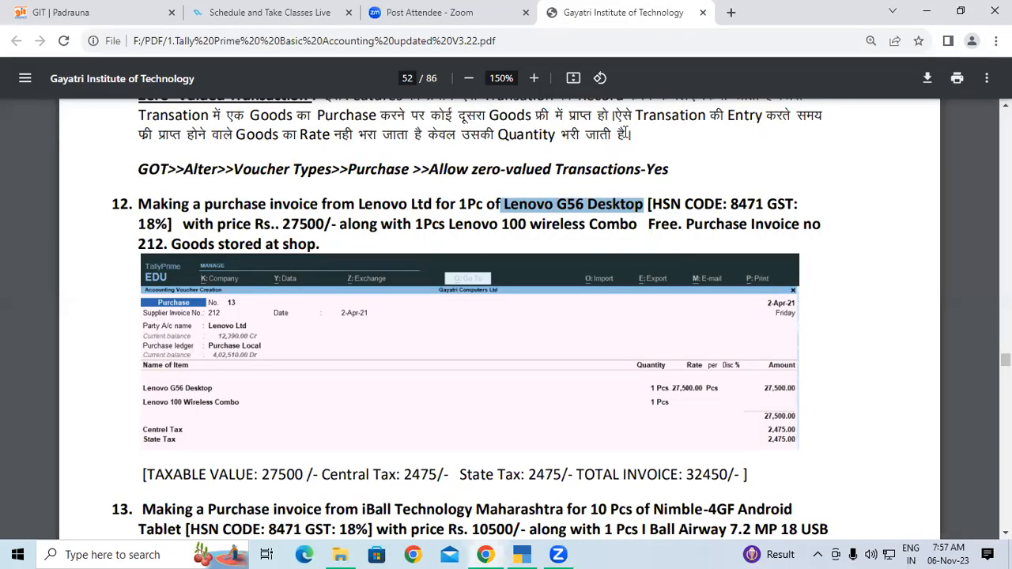
key("alt+Tab")
type("8471")
key("Return")
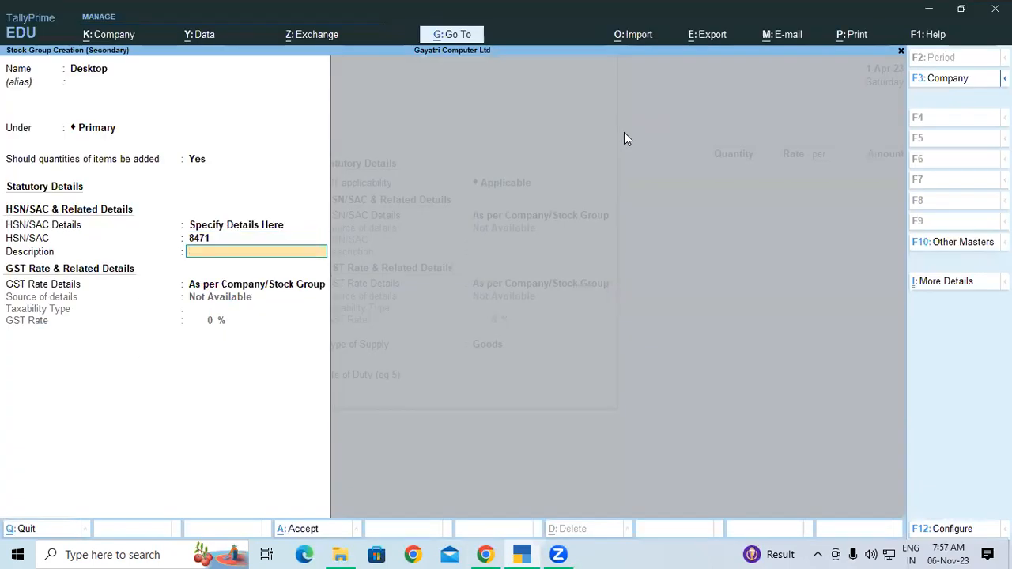
- Specify the Desktop group's GST rate details as Taxable at 18% and save the group
key("Return")
key("Down")
key("Return")
key("Return")
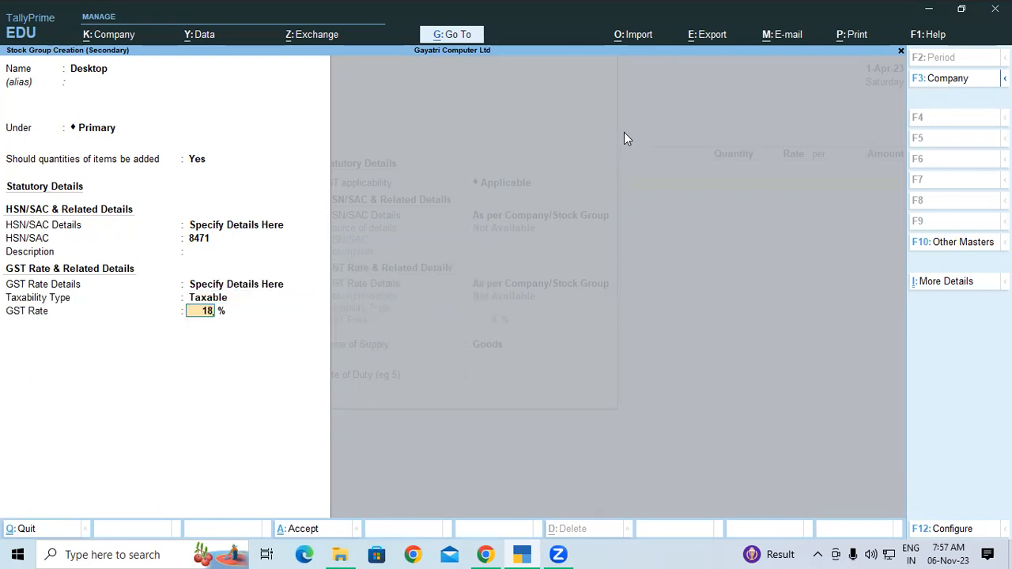
key("Return")
key("Return")
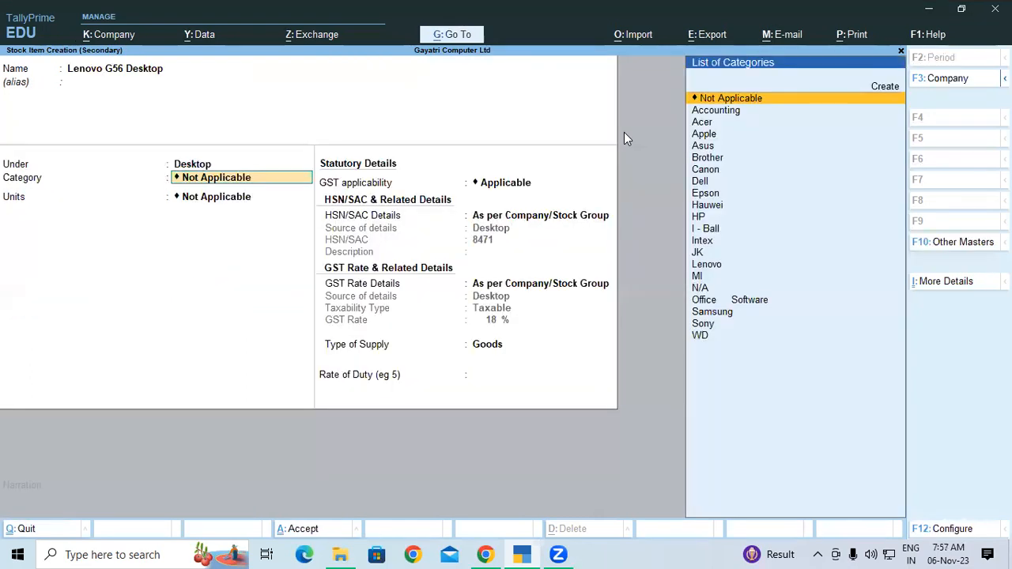
- Set the Lenovo G56 Desktop stock item's category to Lenovo
key("Down")
key("Down")
key("Down")
key("Down")
key("Down")
key("Down")
key("Down")
key("Down")
key("Down")
key("Down")
key("Down")
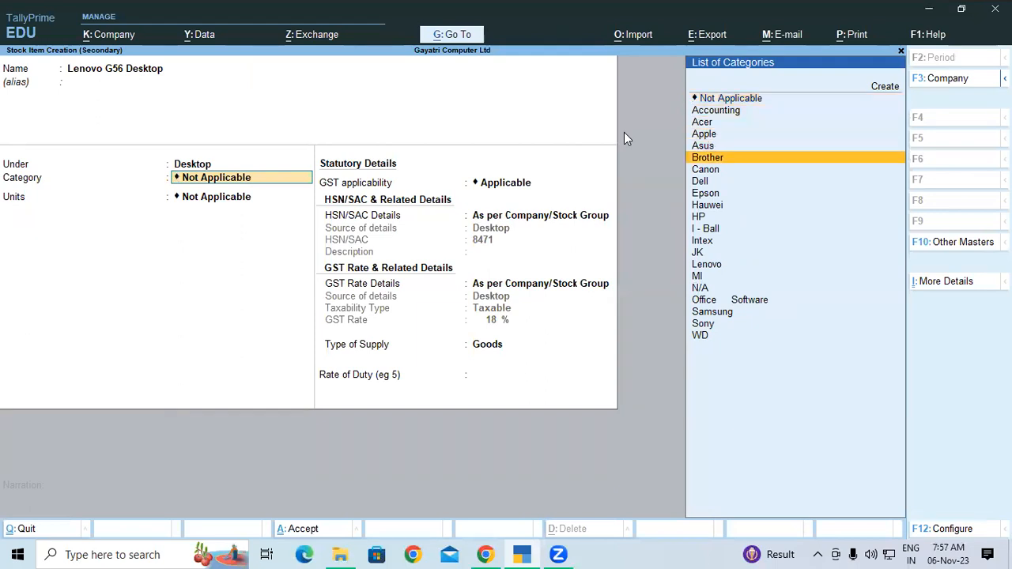
key("Down")
key("Down")
key("Down")
key("Down")
key("Up")
key("Return")
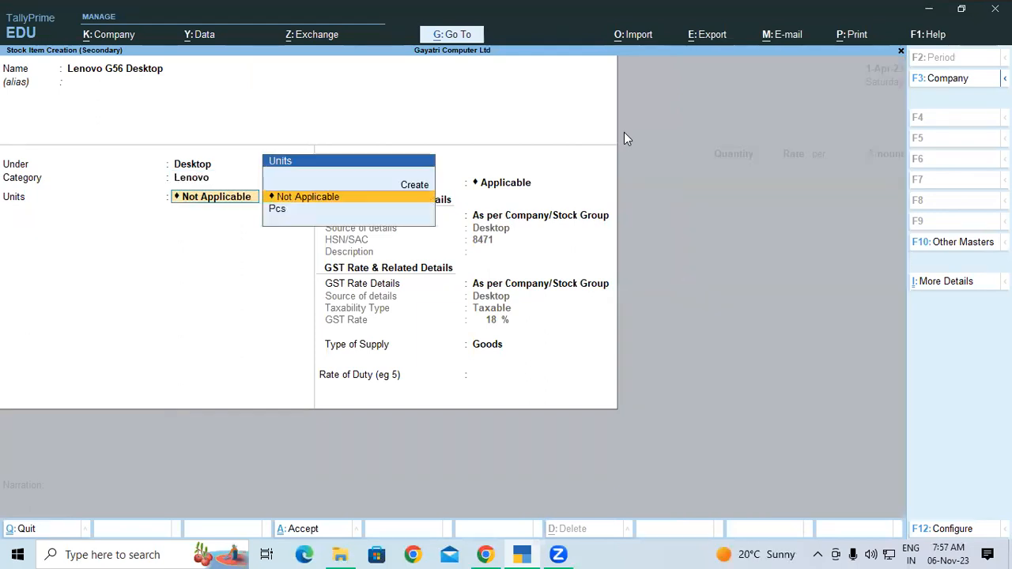
- Set the stock item's units to Pcs and save it into the purchase voucher
key("Down")
key("Return")
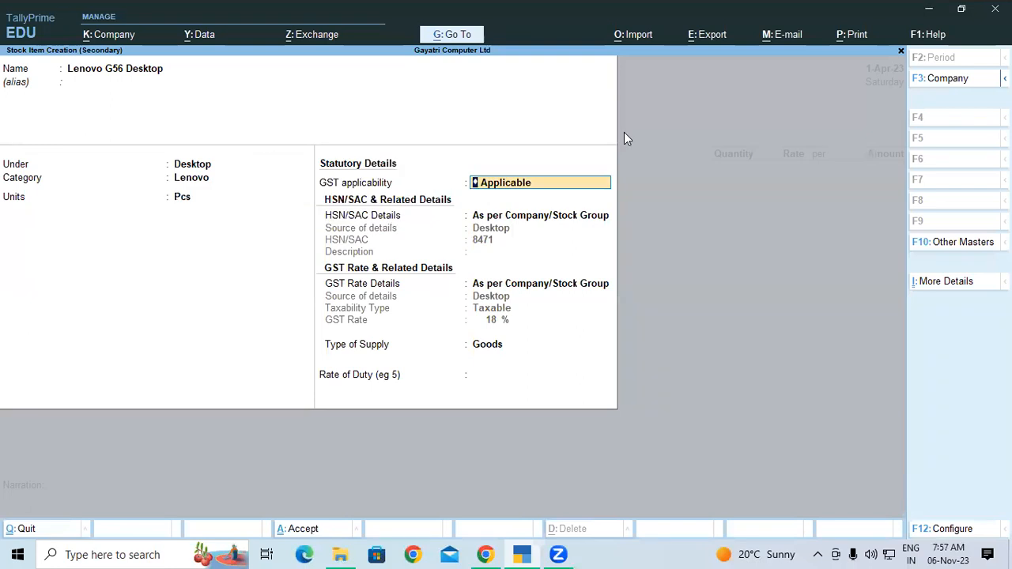
key("ctrl")
key("ctrl+a")
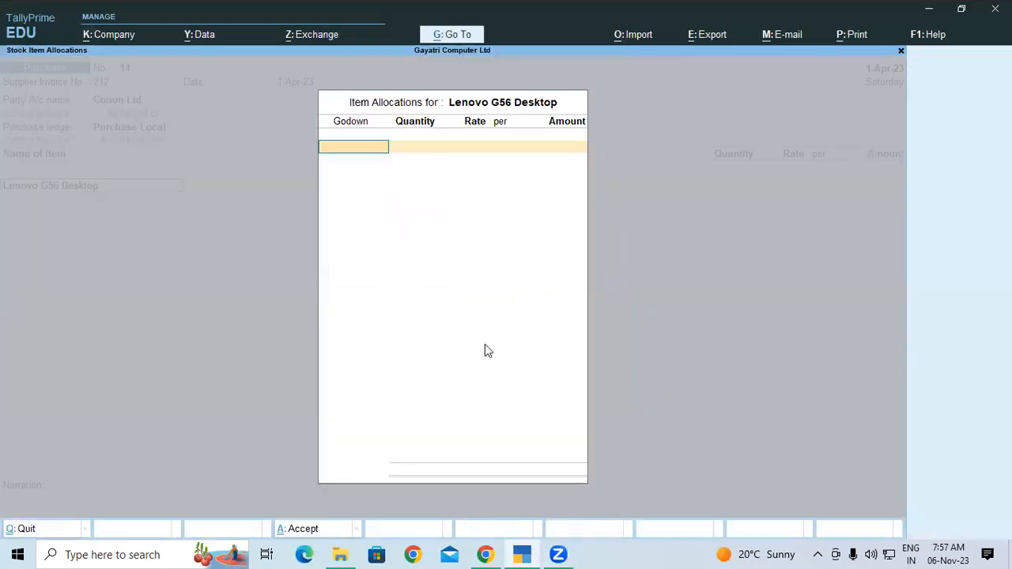
- Allocate 1 Pcs of the Lenovo G56 Desktop to the Shop godown at a rate of 27,500
left_click(377, 152)
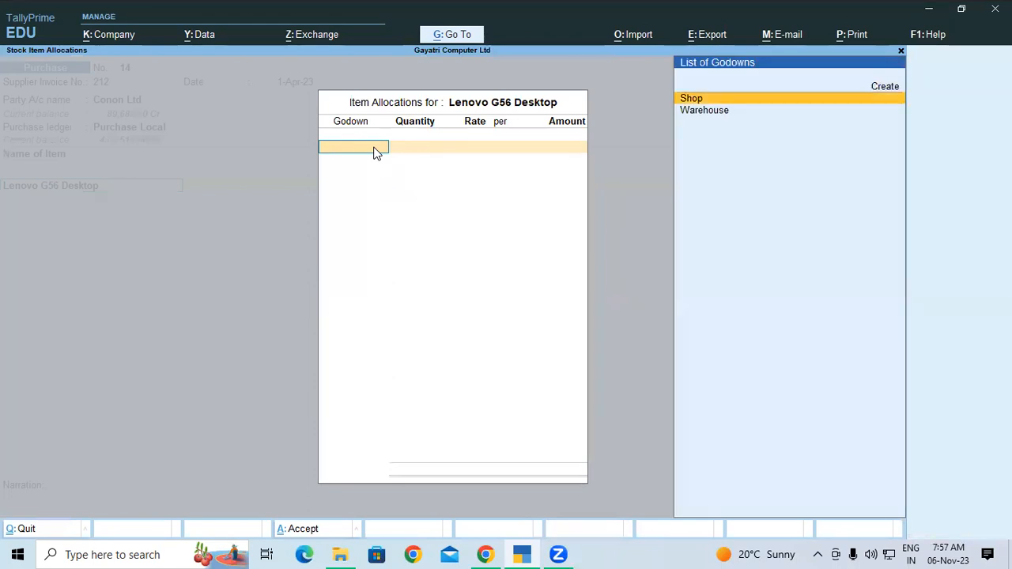
key("Return")
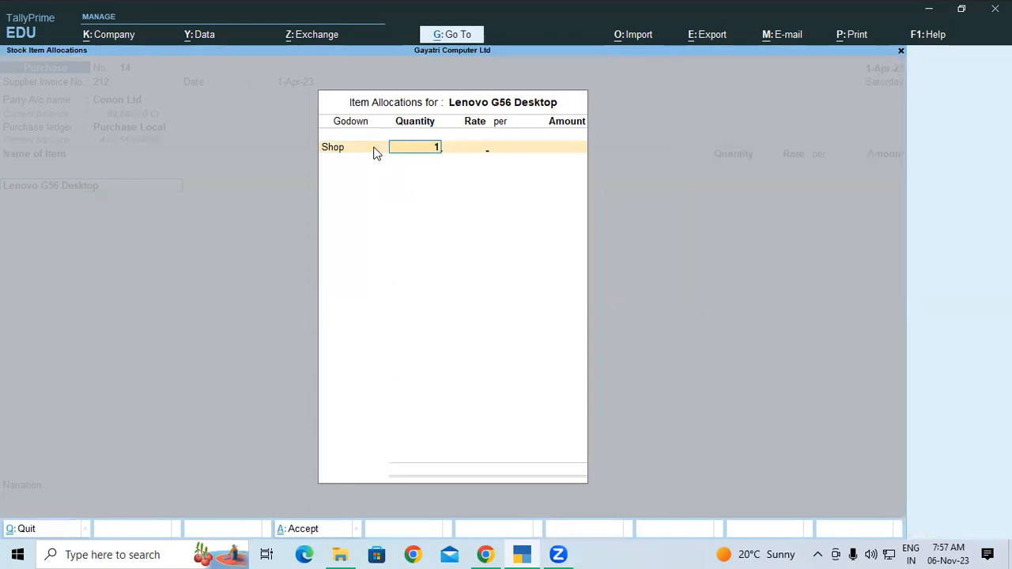
key("Return")
type("27,500")
key("Return")
key("Return")
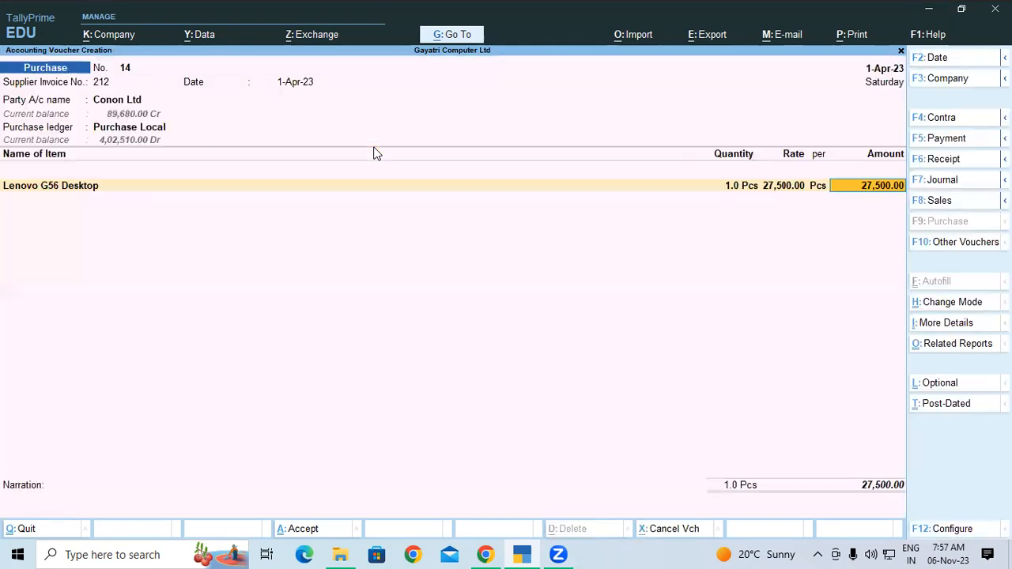
key("Return")
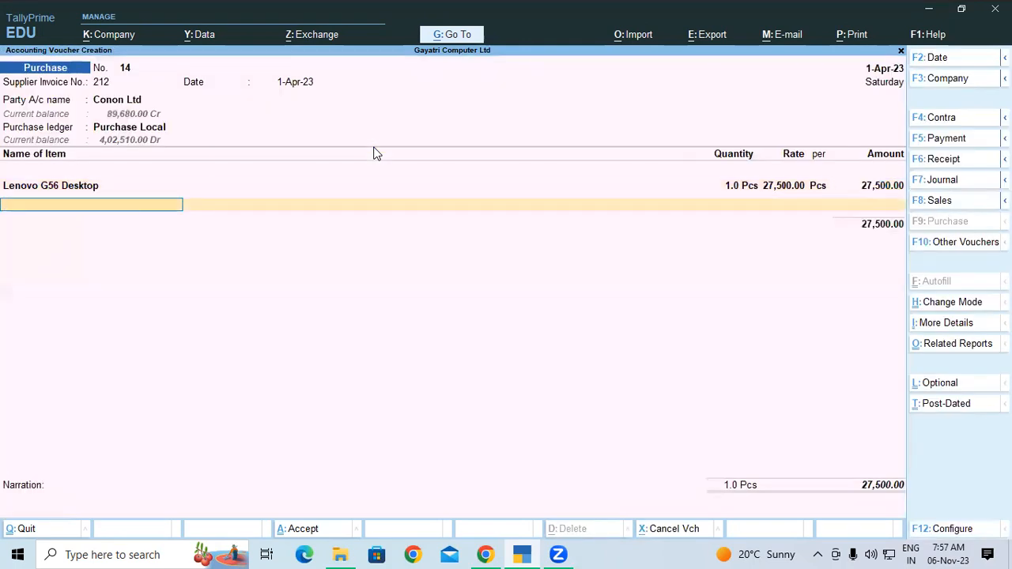
- Try to add 1 Pcs of Lenovo 100 Wireless Combo in the Shop godown as a free item, leaving its rate and amount blank
type("L")
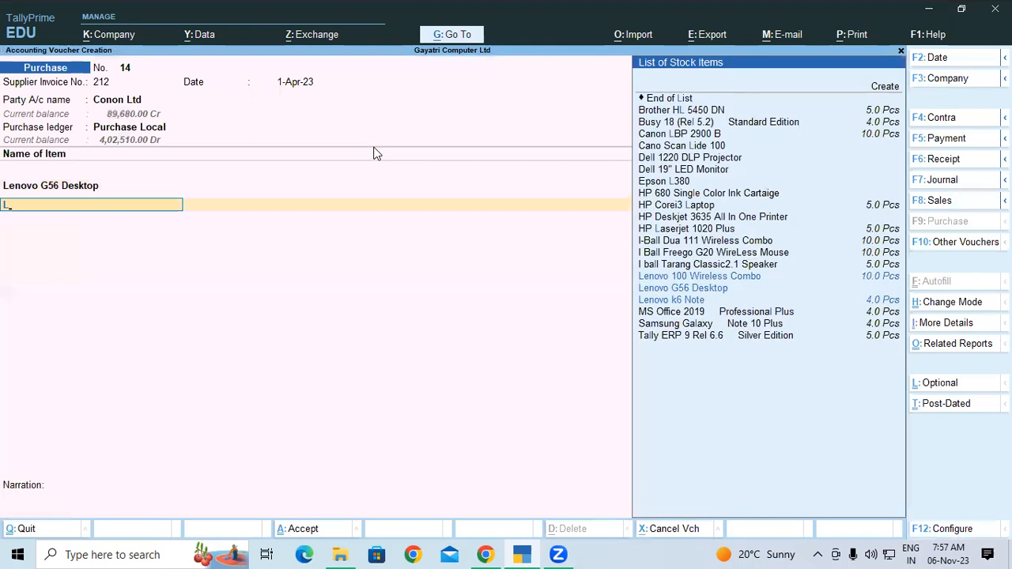
key("Down")
key("Down")
key("Up")
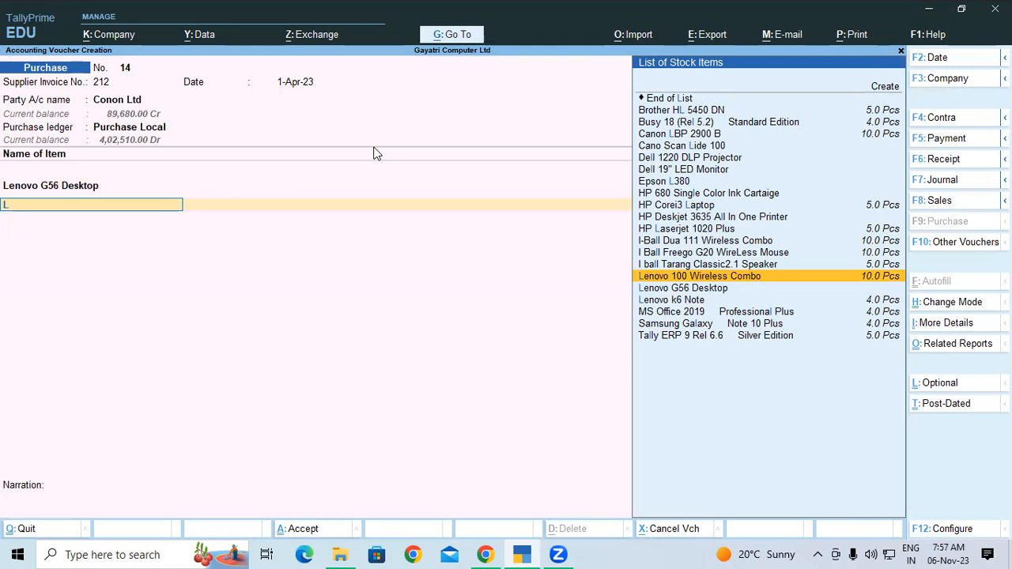
left_click(873, 279)
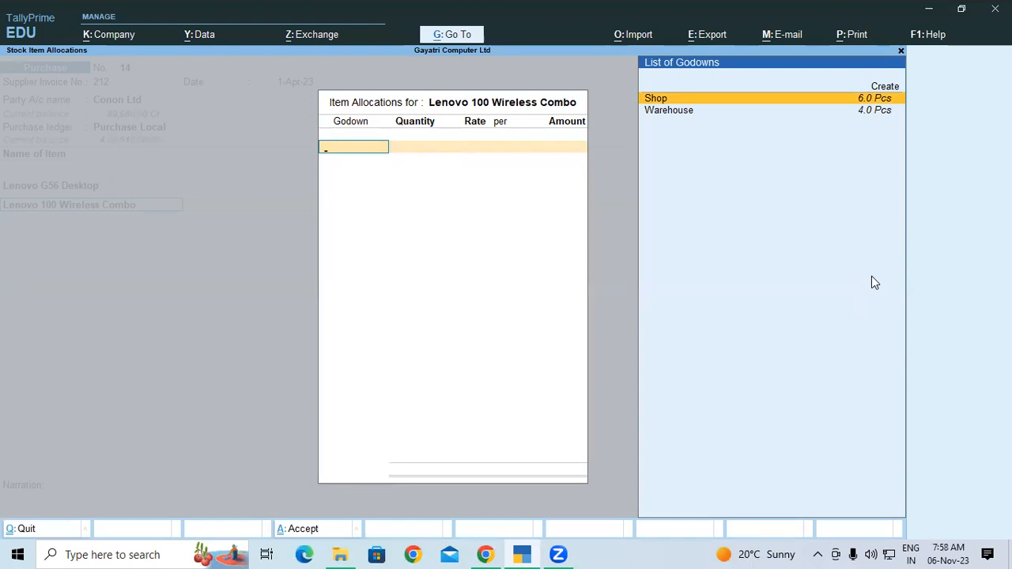
key("Return")
key("Return")
type("1")
key("Return")
key("BackSpace")
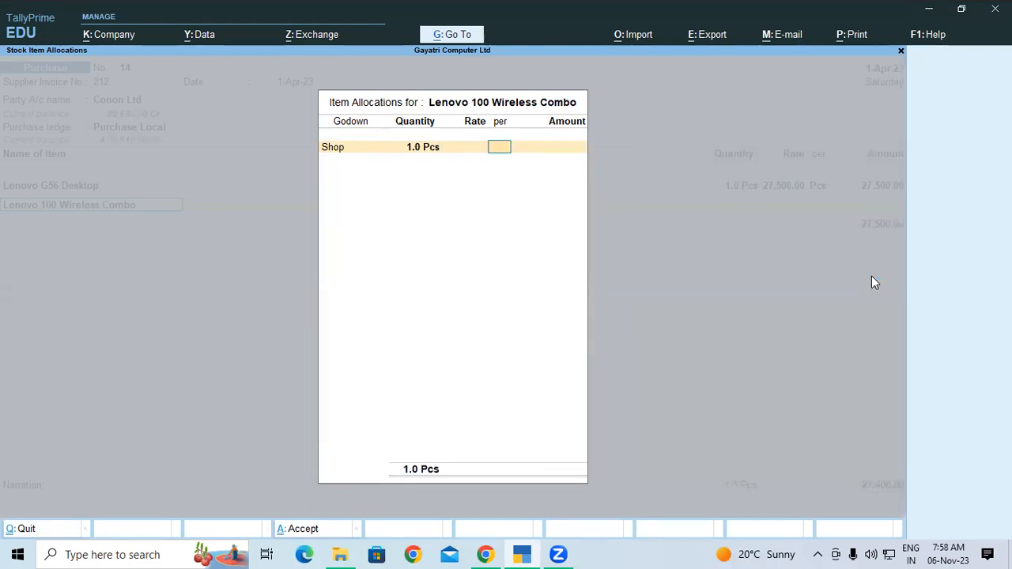
key("Return")
key("Return")
key("Return")
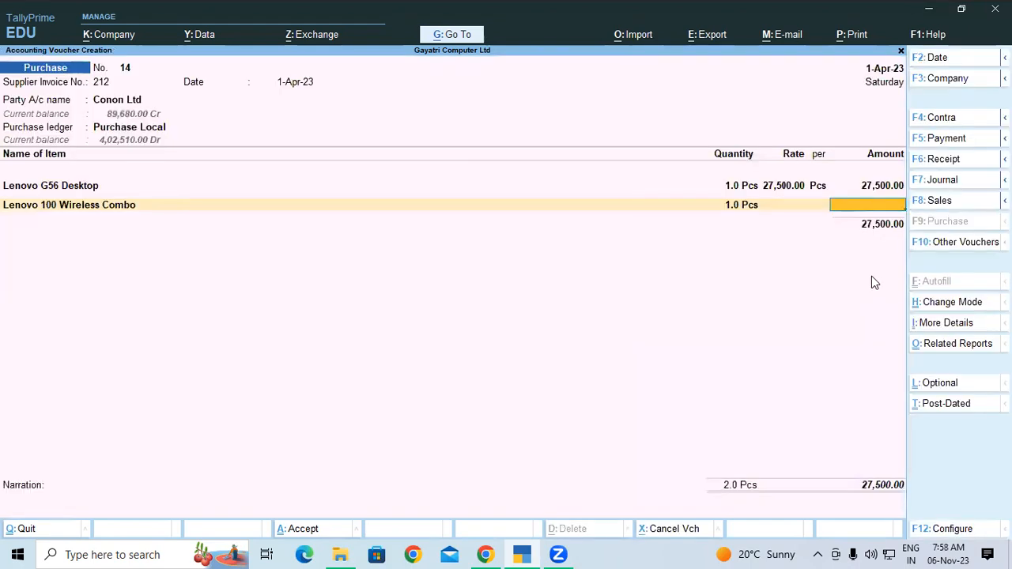
key("Return")
- Add the Central Tax and State Tax ledgers to the purchase voucher and save it
key("Return")
type("c")
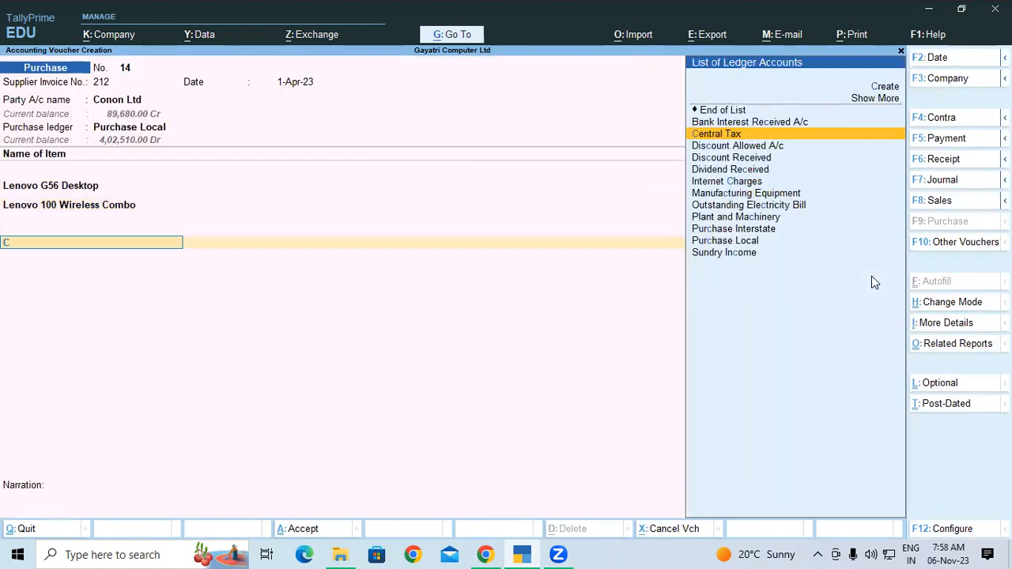
key("Return")
key("Return")
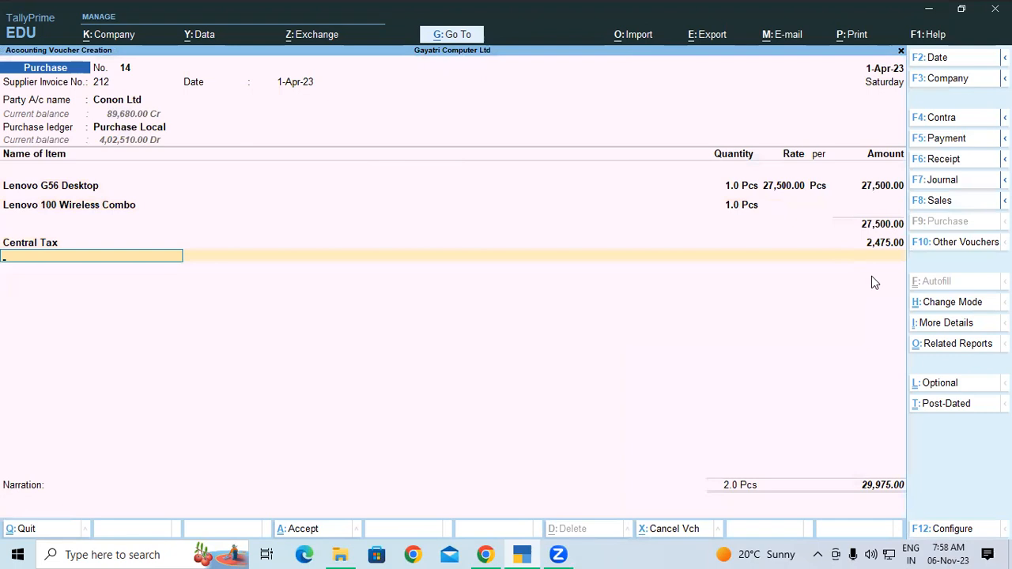
type("St")
key("Return")
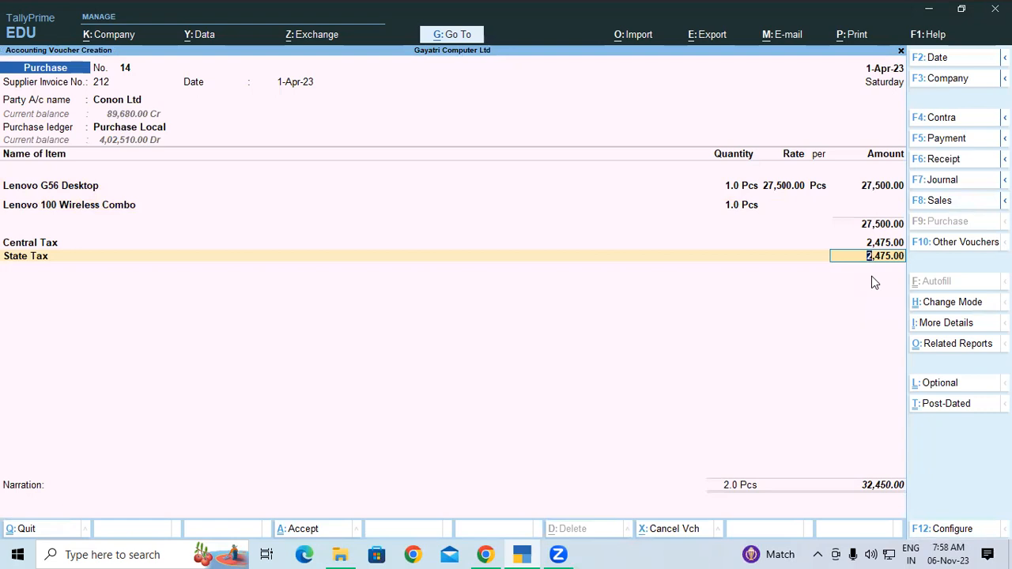
key("ctrl")
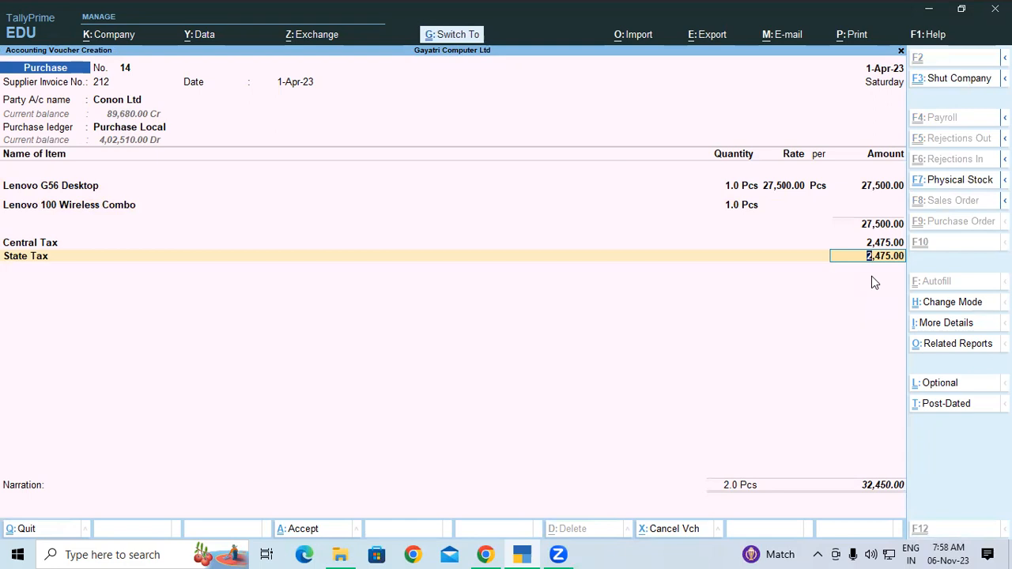
key("ctrl+a")
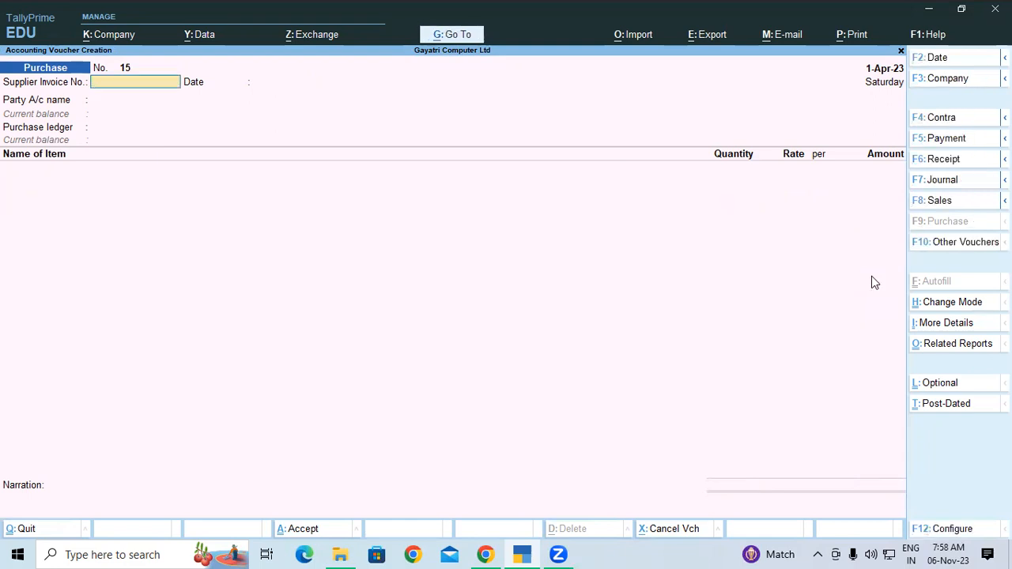
- Leave voucher entry, filter the Day Book to Purchase vouchers, and examine the items recorded in Conon Ltd's voucher 14
key("Escape")
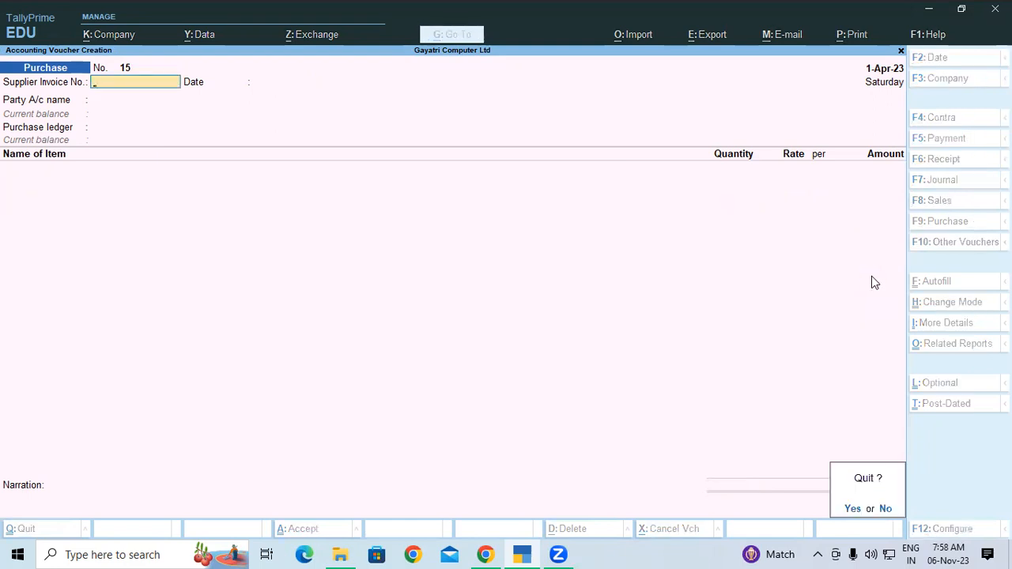
key("Return")
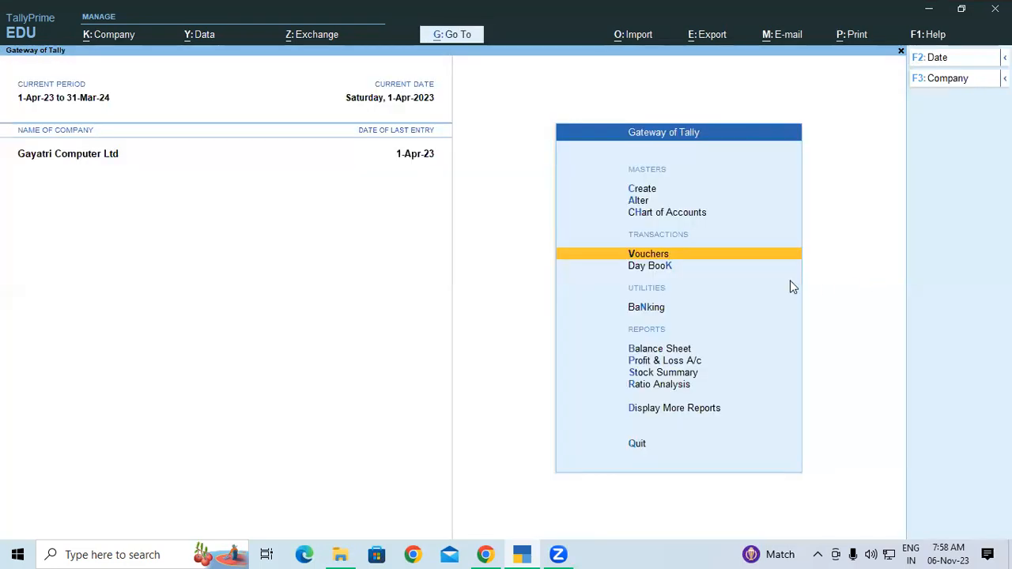
left_click(653, 269)
key("Down")
key("Down")
key("Down")
key("Down")
key("Down")
key("Down")
key("Down")
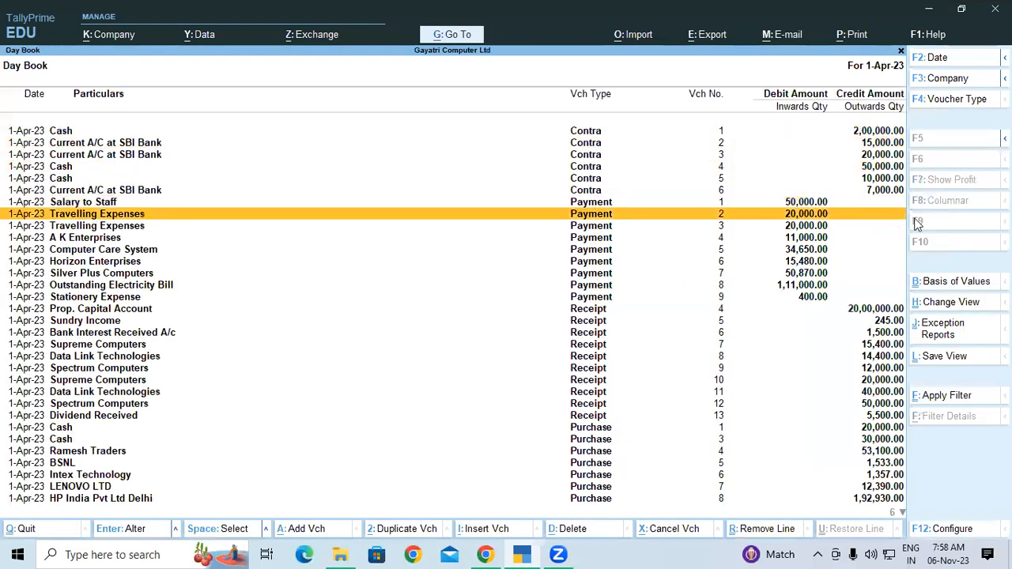
left_click(958, 99)
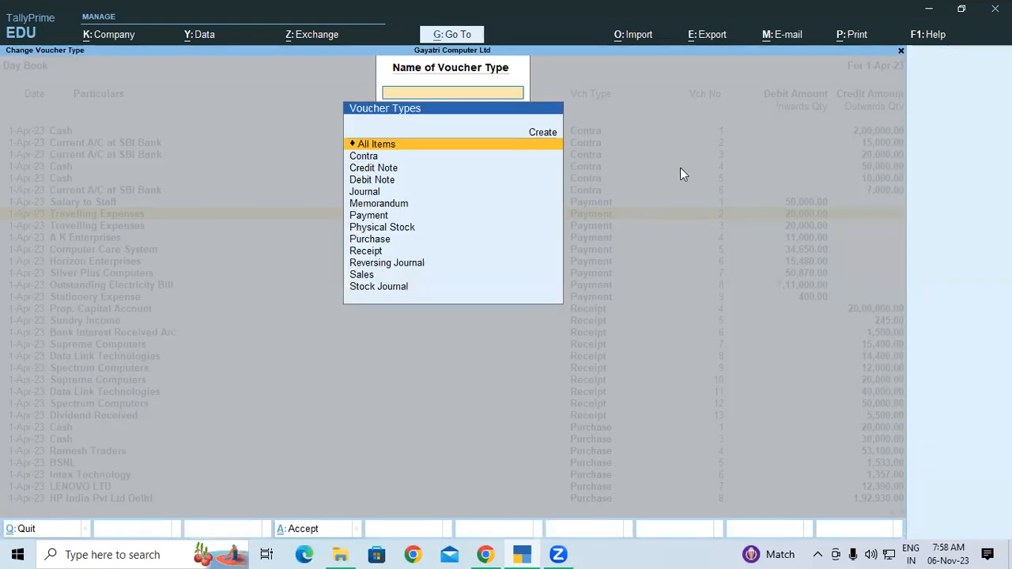
left_click(372, 240)
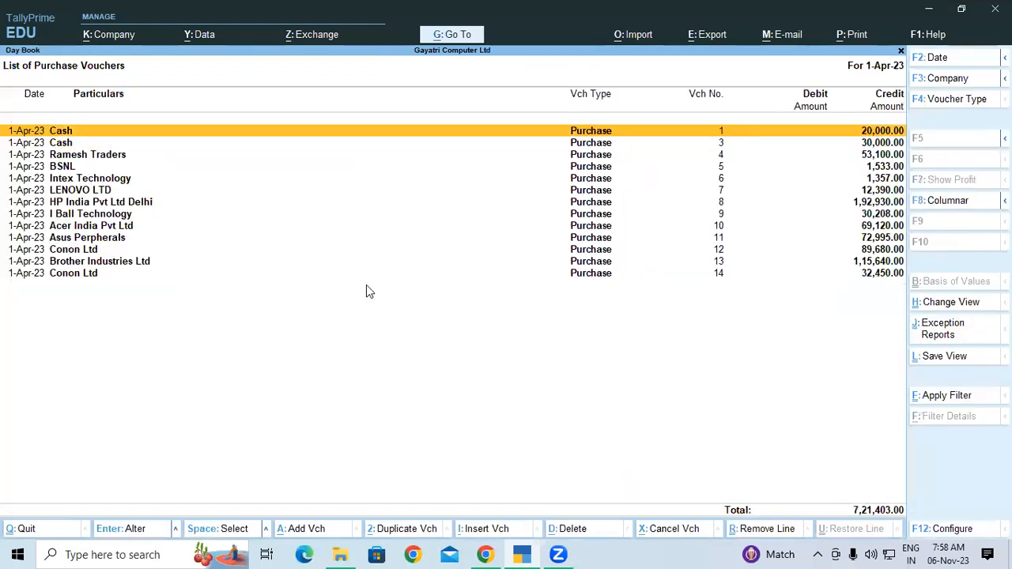
double_click(61, 274)
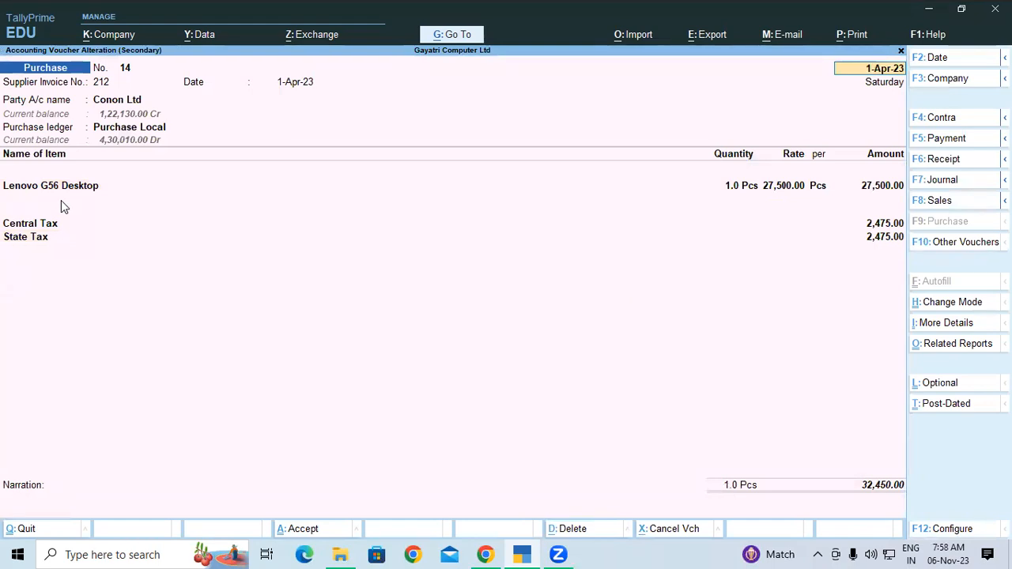
key("Escape")
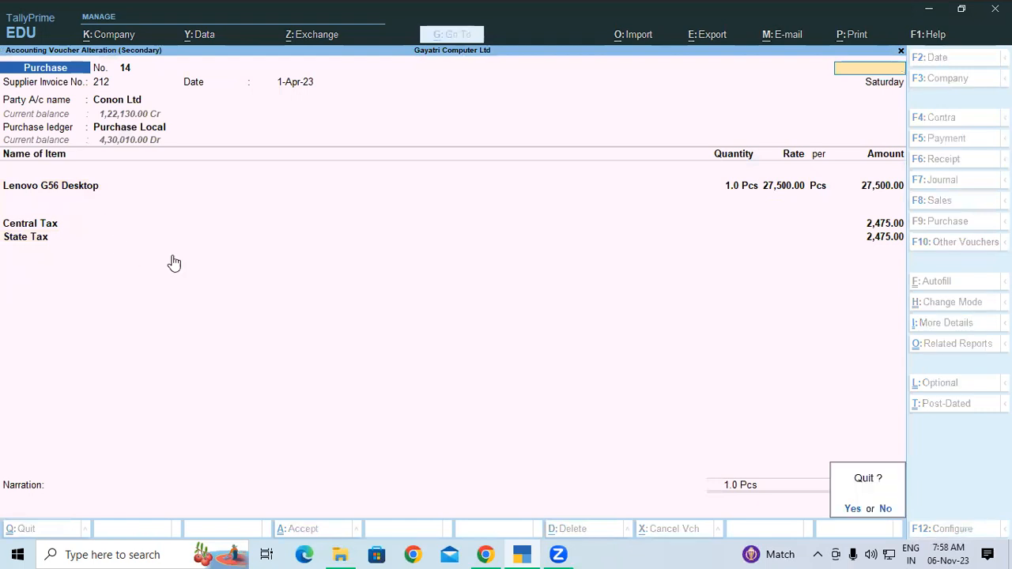
key("y")
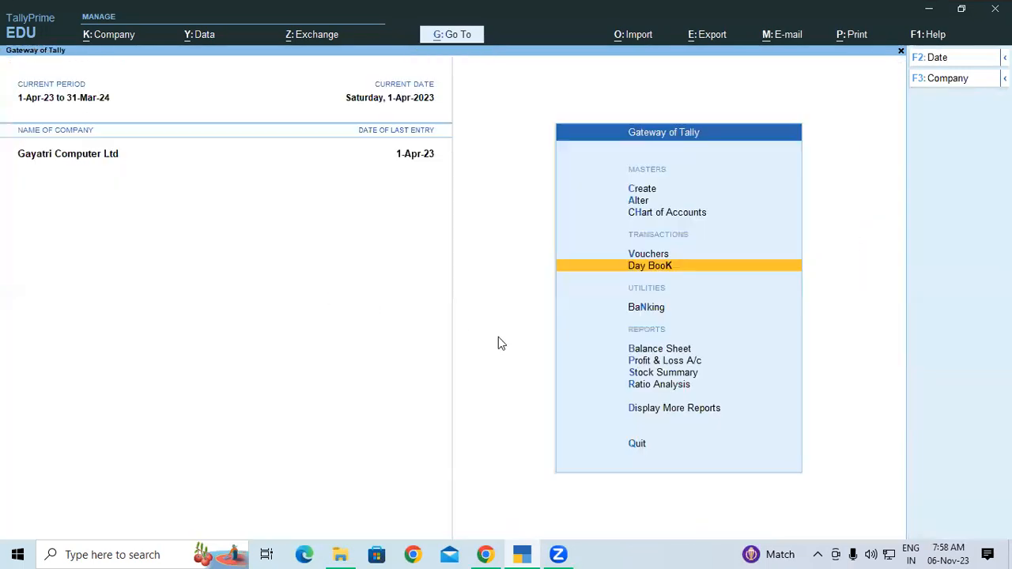
- Check the Lenovo 100 Wireless Combo's closing balance under the Keyboard group in the Stock Summary
left_click(658, 375)
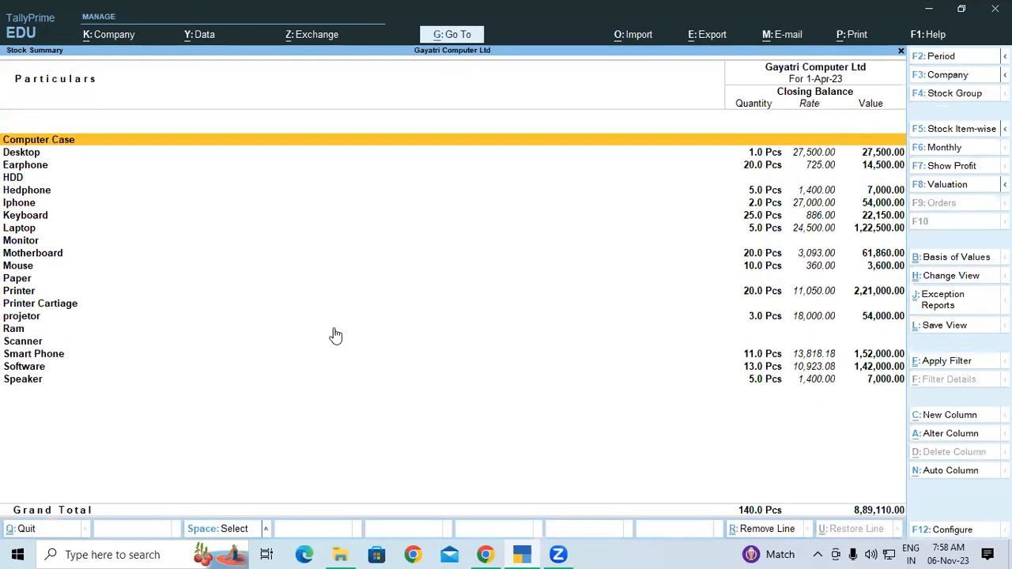
left_click(30, 218)
left_click(30, 218)
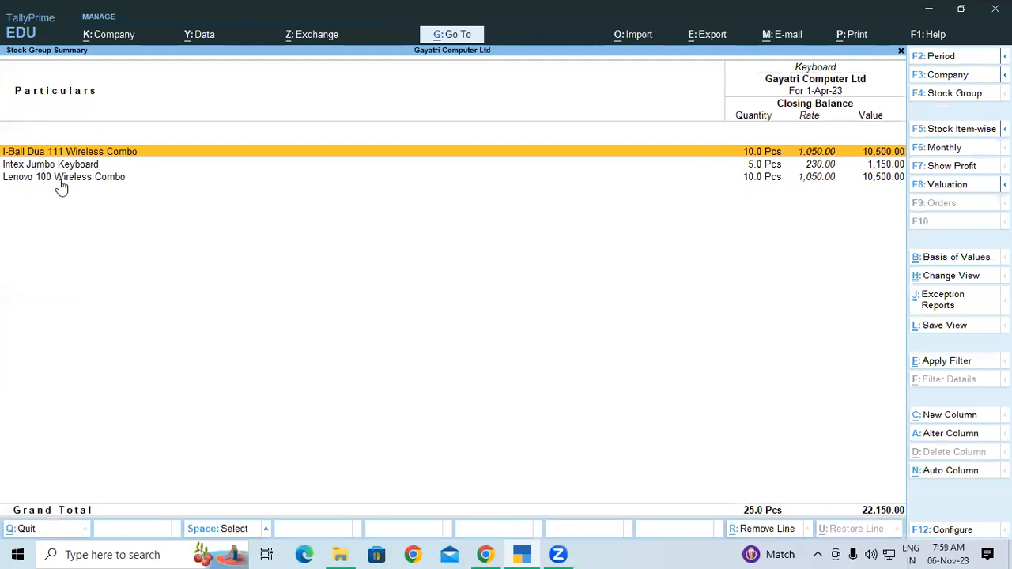
left_click(60, 180)
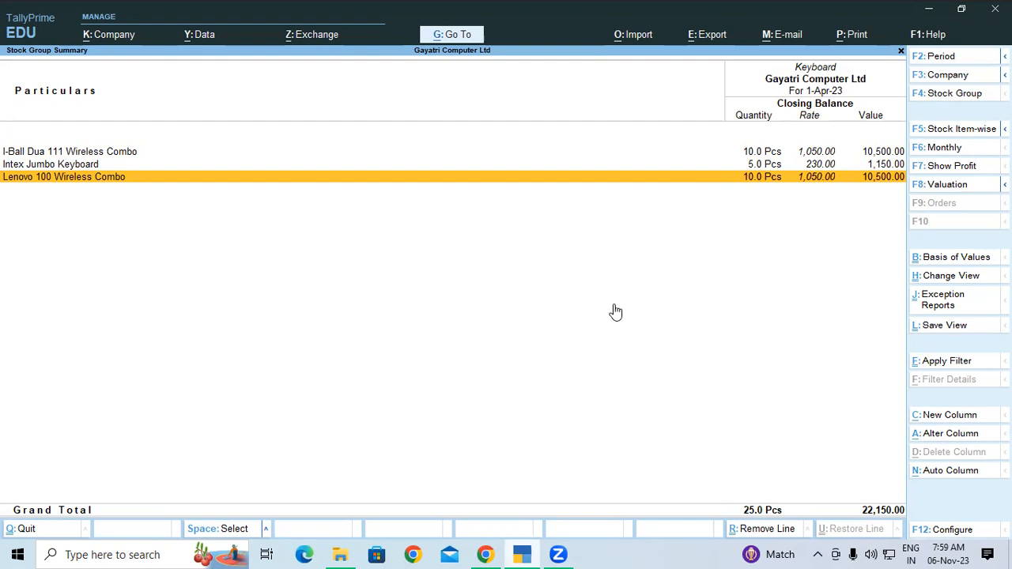
key("Escape")
key("Escape")
- Reopen Conon Ltd's purchase voucher 14 from the Day Book to review its item lines, and return to the Gateway of Tally
left_click(650, 264)
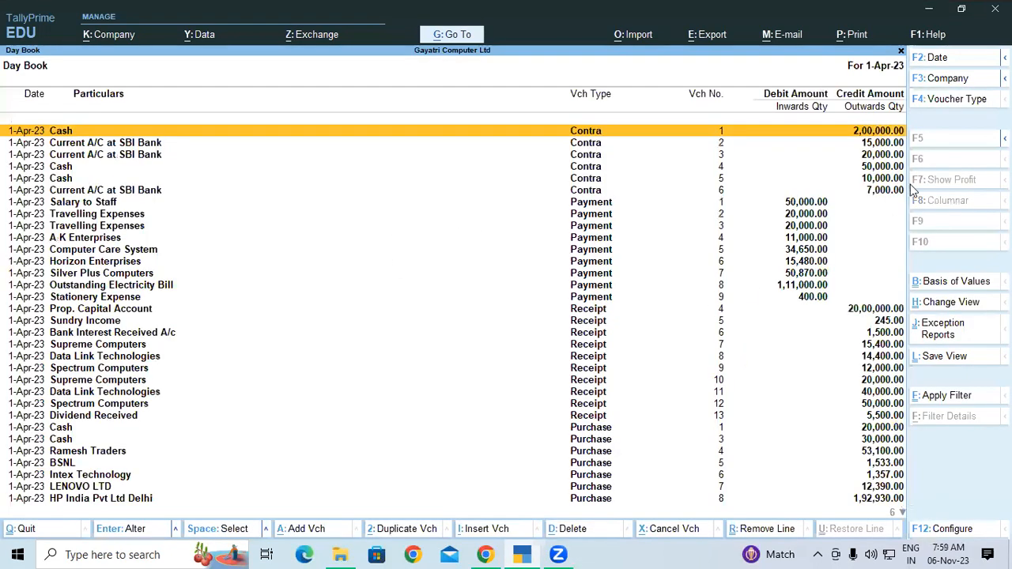
key("F4")
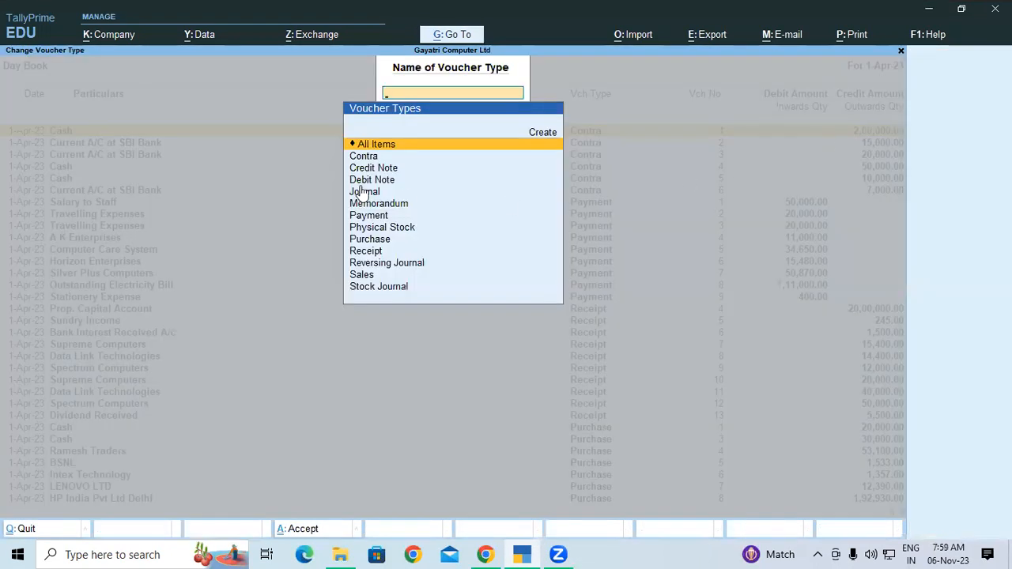
left_click(368, 239)
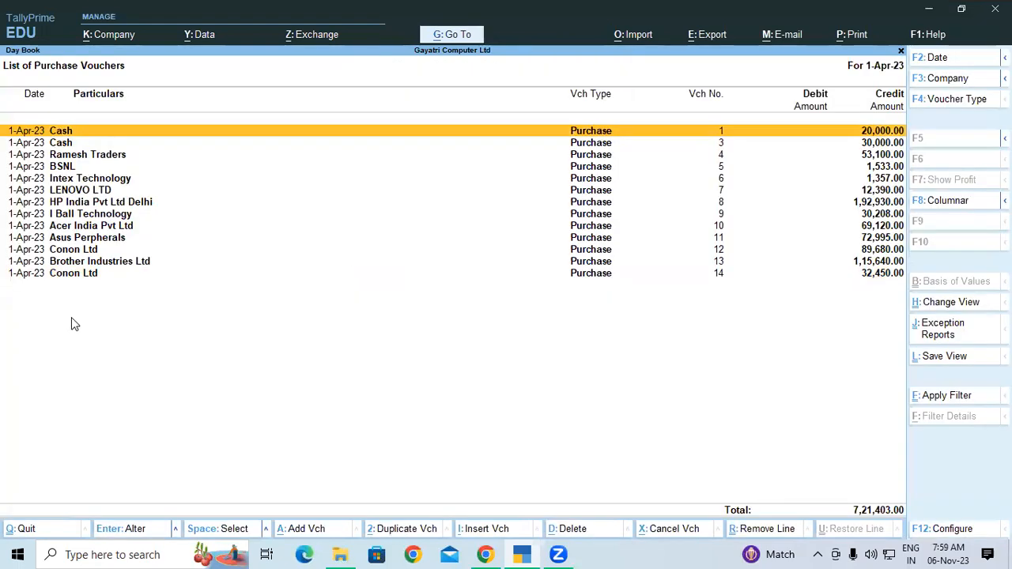
left_click(79, 275)
left_click(79, 279)
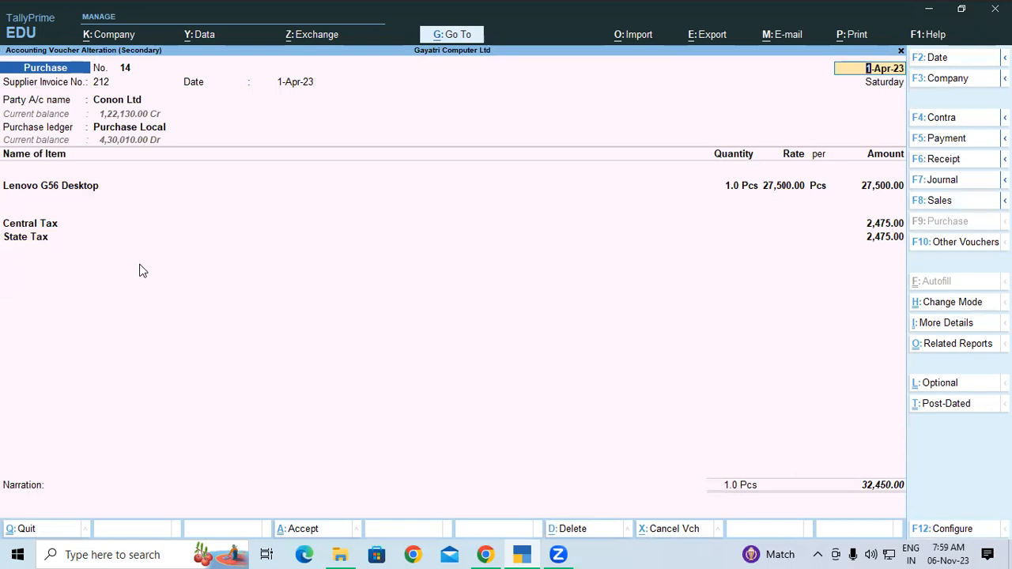
key("Escape")
key("Escape")
key("Escape")
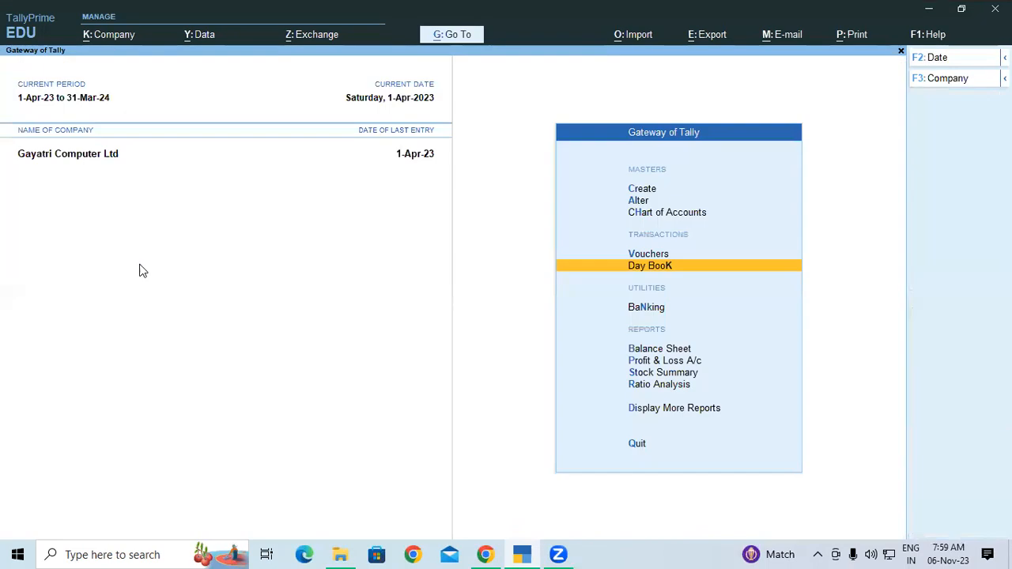
key("Escape")
key("n")
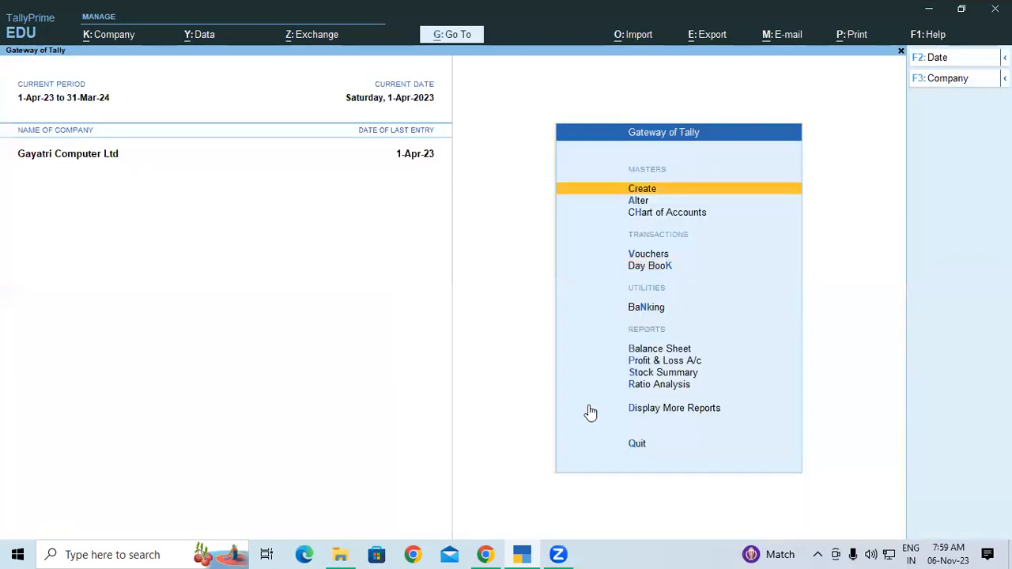
- Alter the Purchase voucher type to allow zero-valued transactions, save it, and return to the Gateway of Tally
left_click(639, 201)
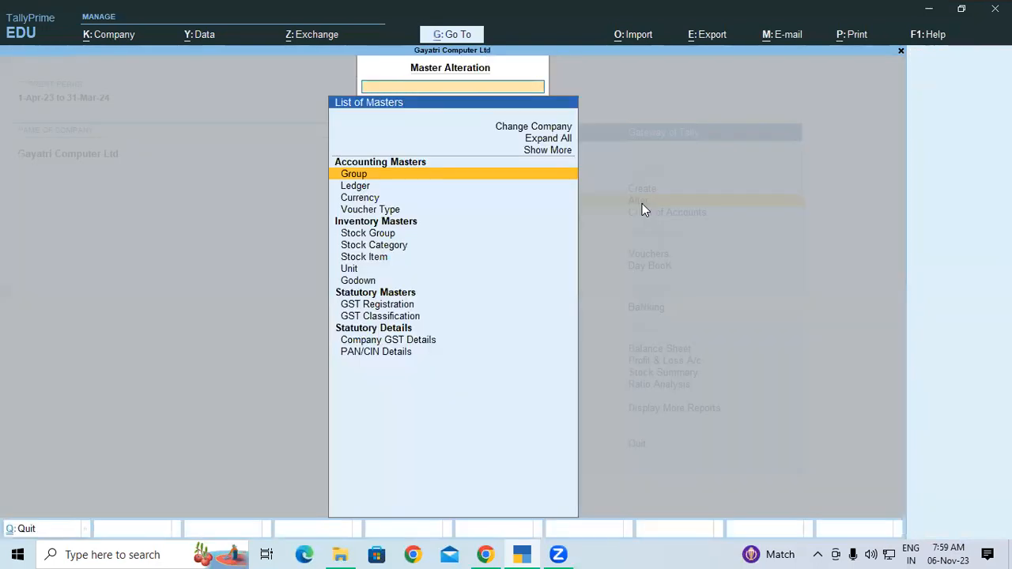
left_click(395, 210)
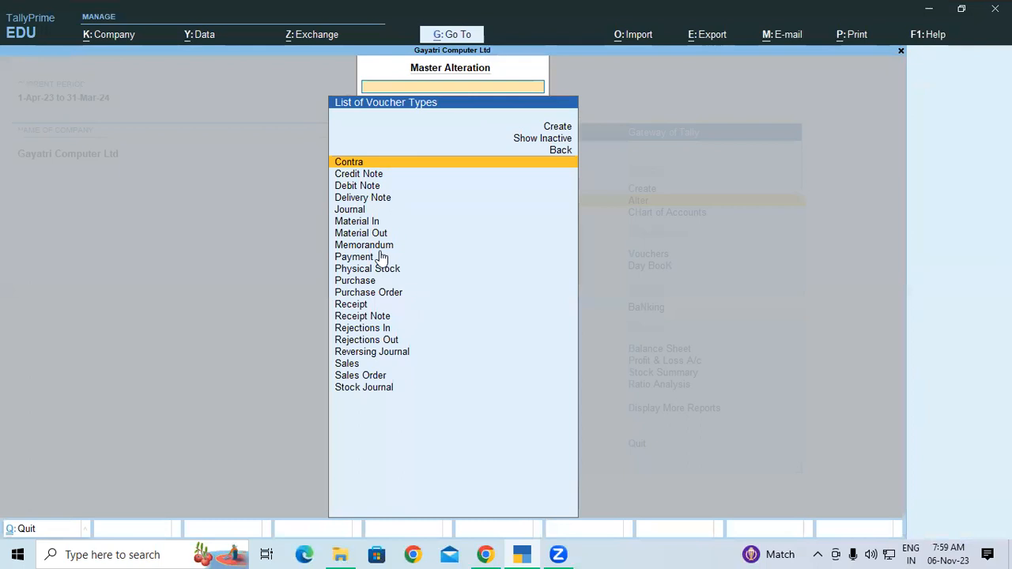
left_click(348, 281)
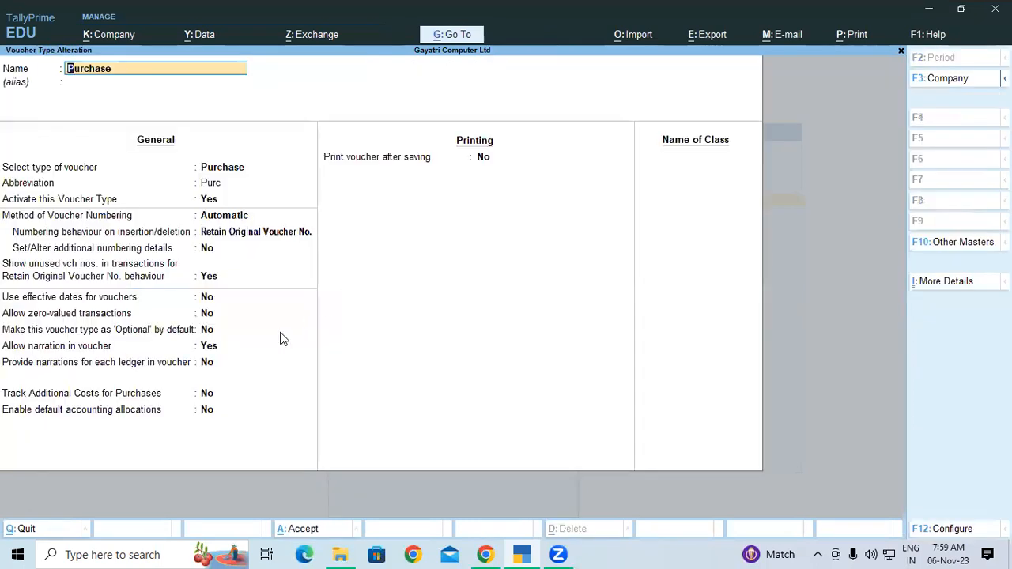
left_click(16, 316)
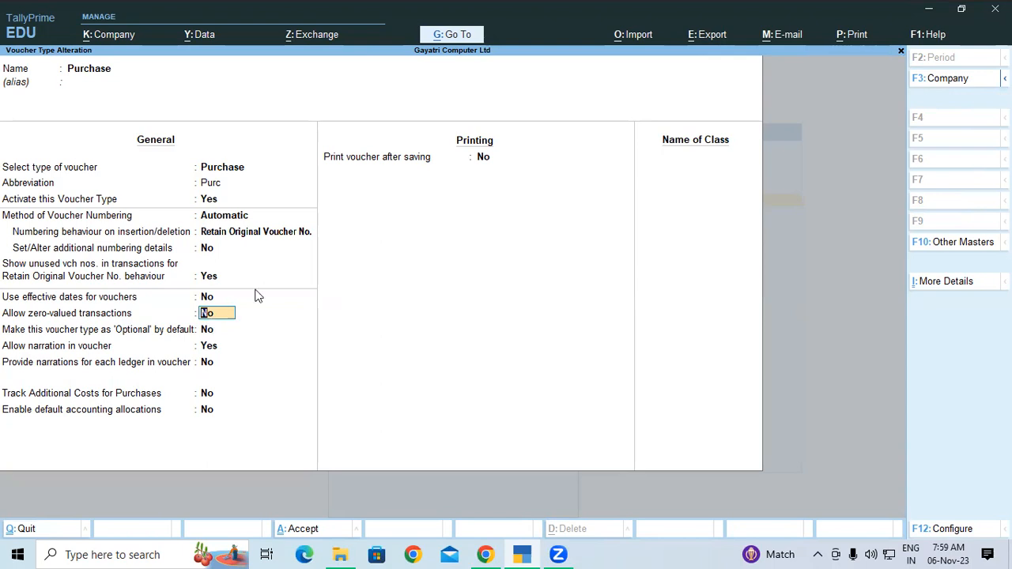
key("y")
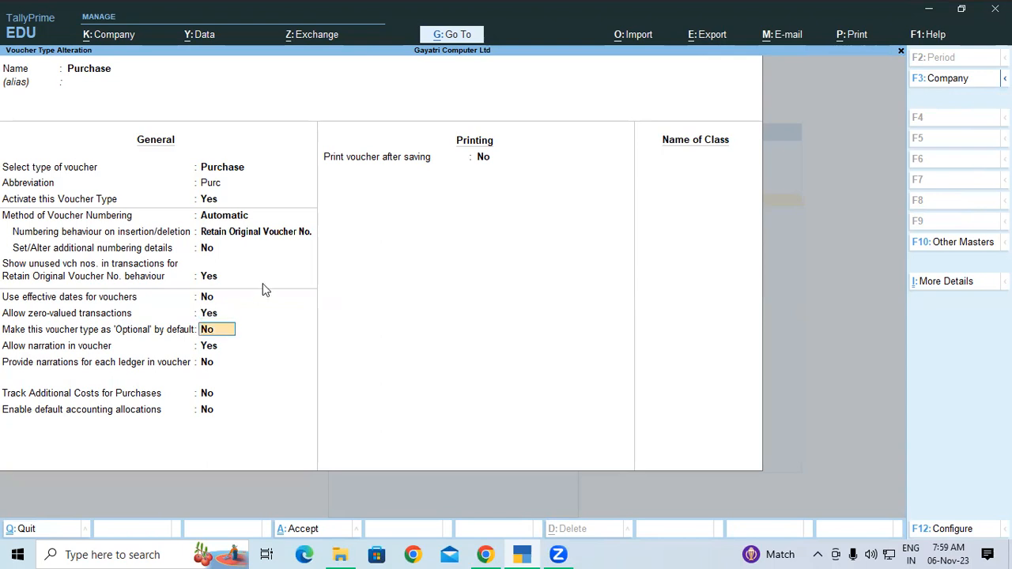
key("ctrl")
key("ctrl+a")
key("Escape")
key("Escape")
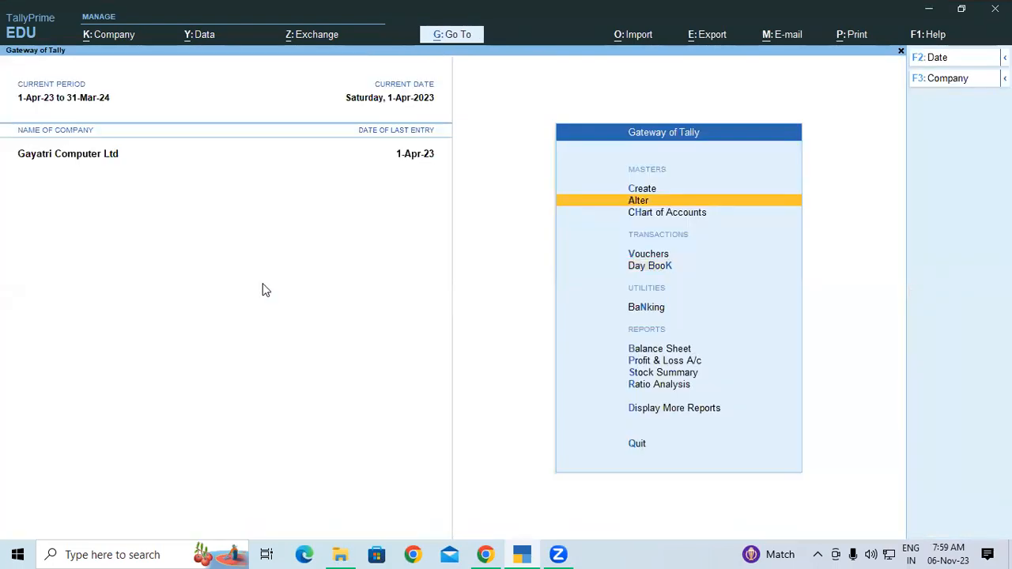
- Open Conon Ltd's purchase voucher 14 from the Day Book for alteration
key("Down")
key("Down")
key("Down")
key("Return")
key("Down")
key("Down")
key("Down")
key("Down")
key("Down")
key("Down")
key("Down")
key("Down")
key("Down")
key("Down")
key("Down")
key("Down")
key("Down")
key("Down")
key("Down")
key("Down")
key("Down")
key("Down")
key("Down")
key("Down")
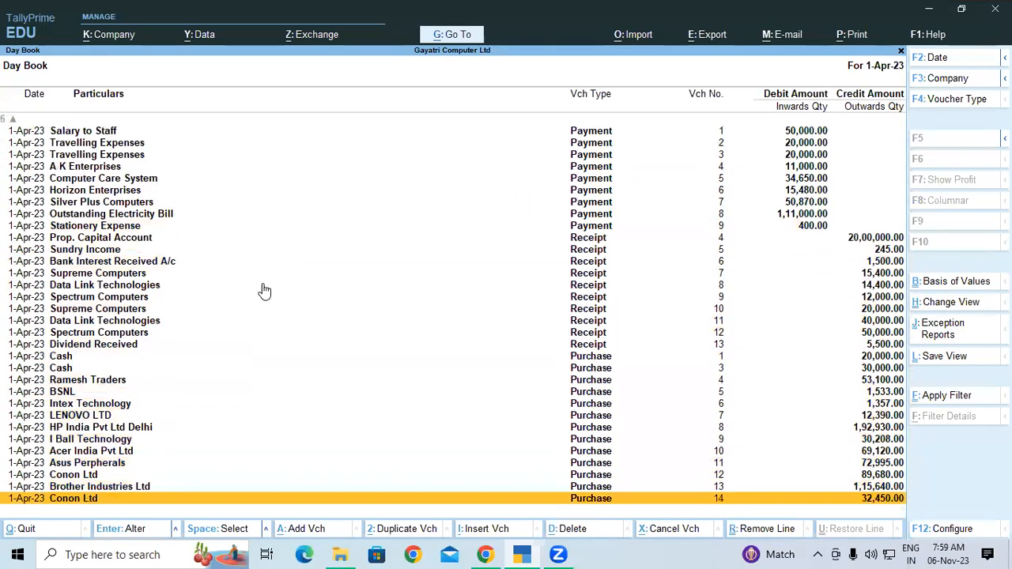
key("Return")
key("Return")
key("Return")
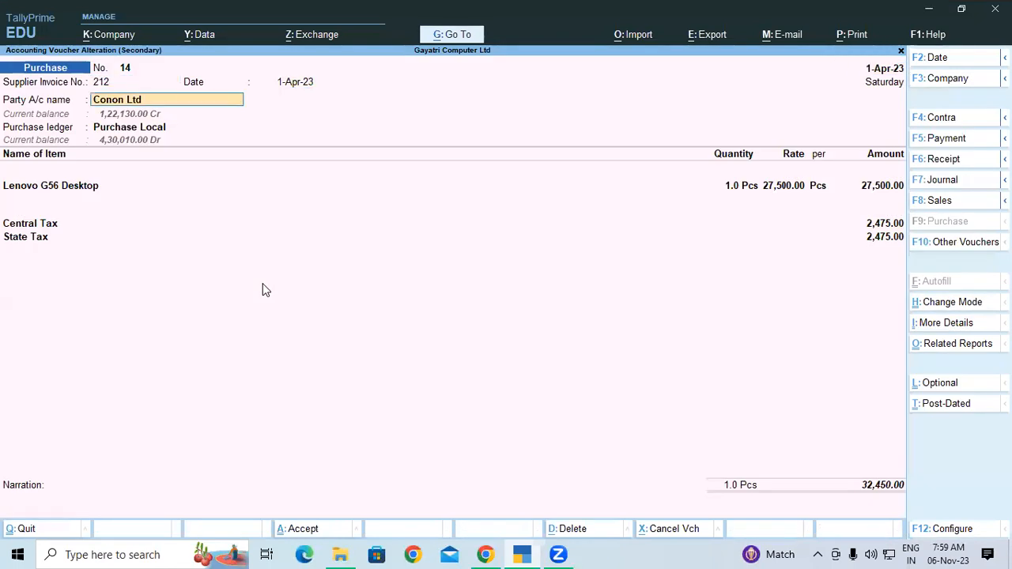
- Below the Lenovo G56 Desktop, add 1 Pcs of Lenovo 100 Wireless Combo in the Shop godown without a rate, and save the voucher
key("Return")
key("Return")
key("Return")
key("Return")
key("Return")
key("Return")
key("Return")
key("Return")
key("Return")
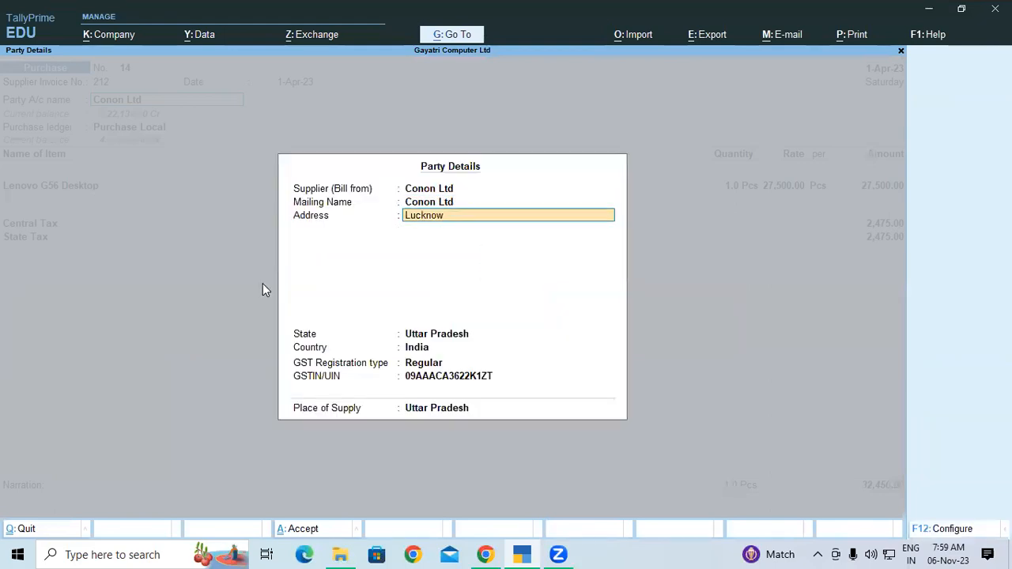
key("Return")
key("Return")
key("Return")
key("Return")
key("Return")
key("Return")
key("Return")
key("Return")
key("Return")
key("Return")
key("Return")
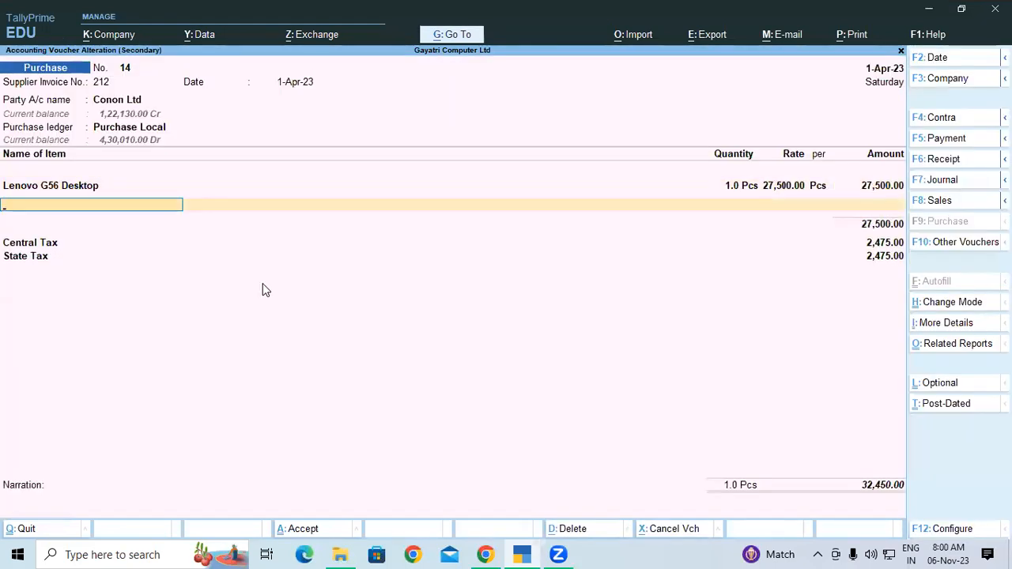
type("Lenovo 100 Wireless Combo")
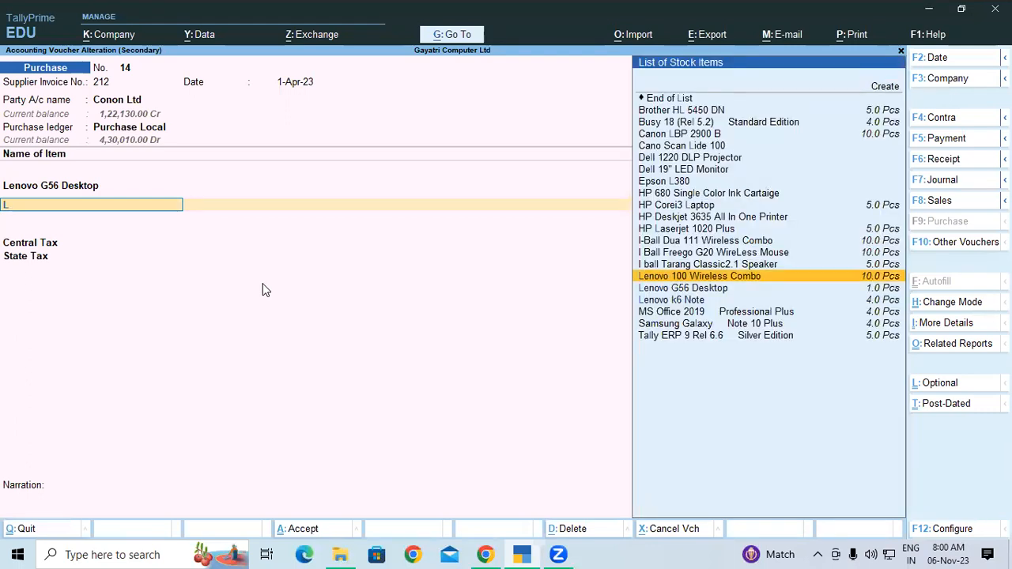
key("Return")
key("Down")
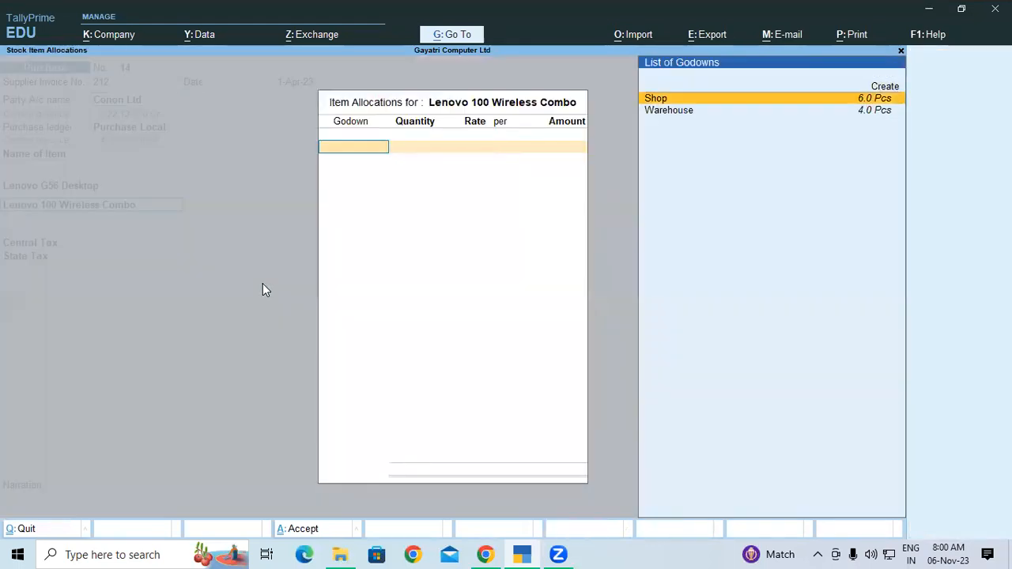
key("Return")
type("1")
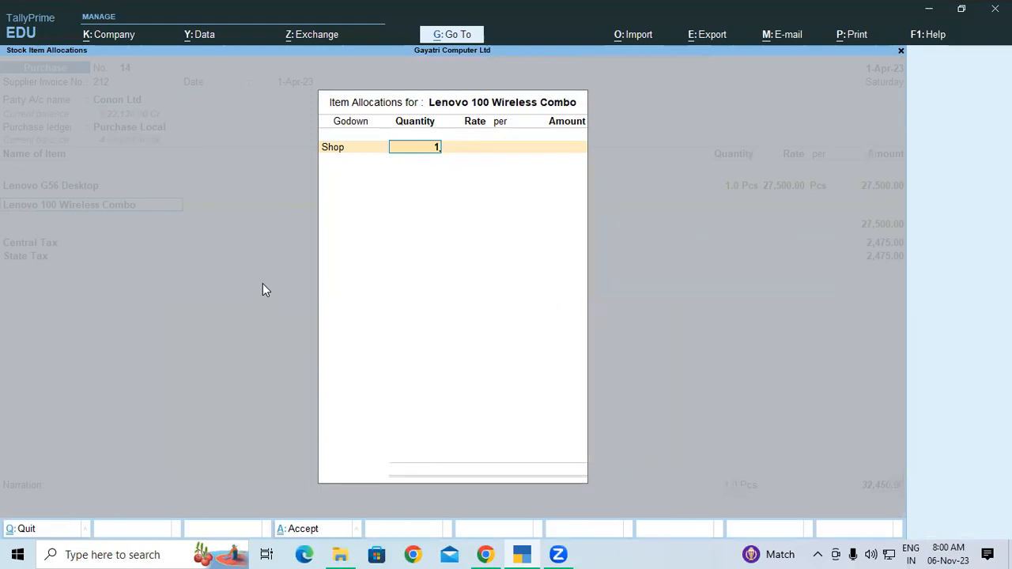
key("Return")
key("Return")
key("Return")
key("Return")
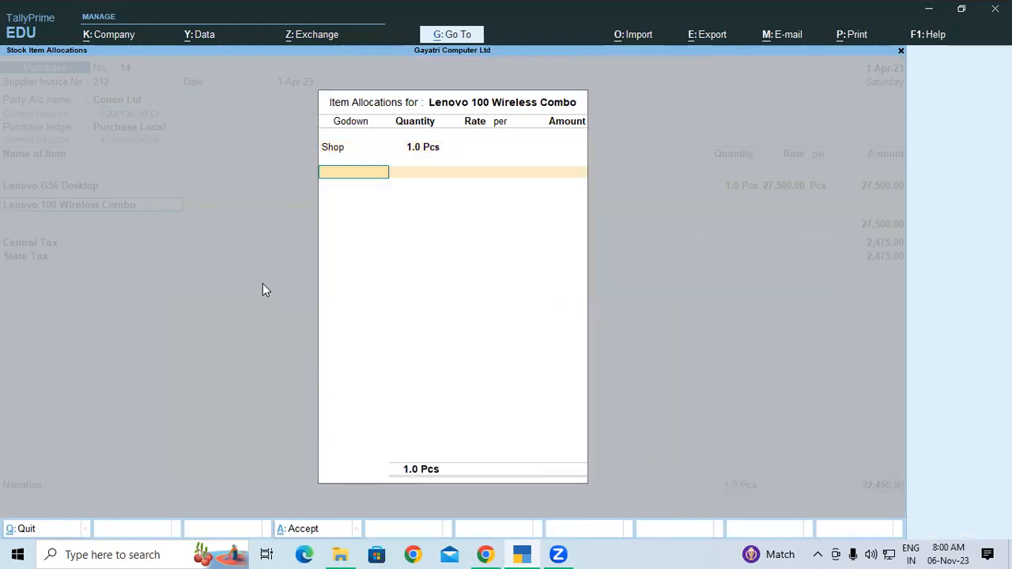
key("Return")
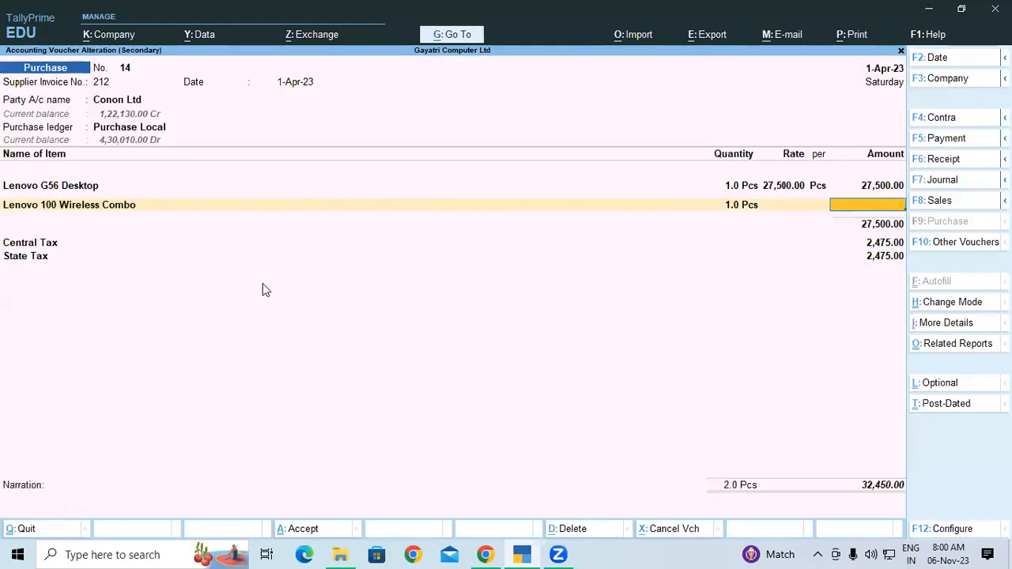
key("ctrl+a")
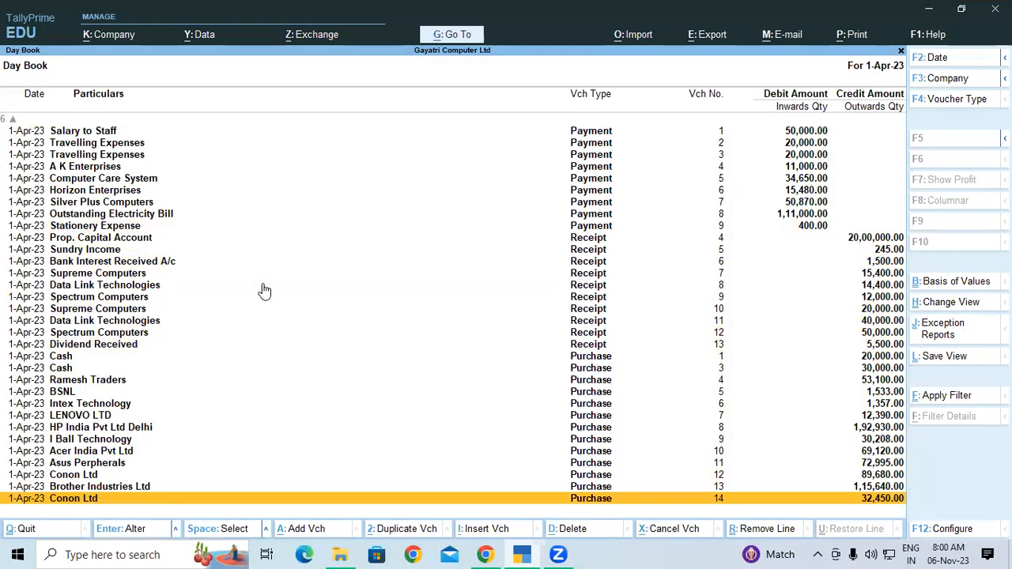
- Reopen Conon Ltd's purchase voucher 14 to check its item lines, and return to the Gateway of Tally
key("Return")
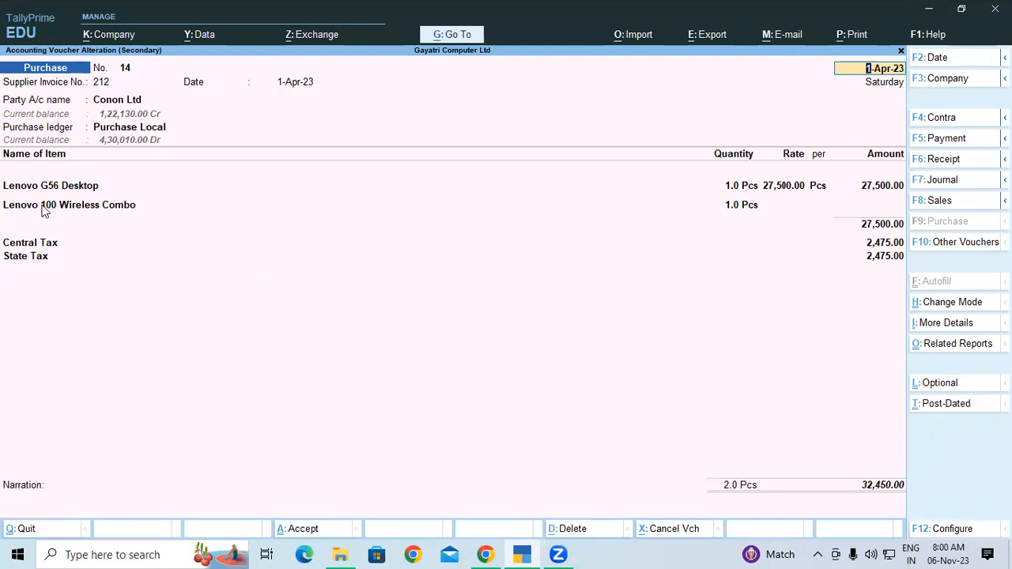
key("BackSpace")
key("Escape")
key("y")
key("Escape")
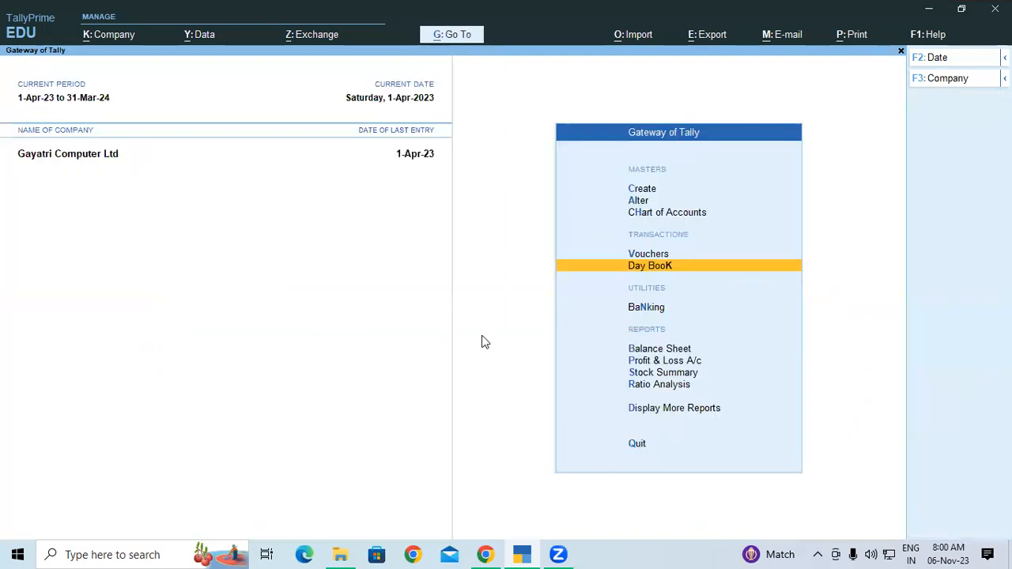
- Check the Lenovo 100 Wireless Combo's closing quantity under the Keyboard group in the Stock Summary
left_click(660, 373)
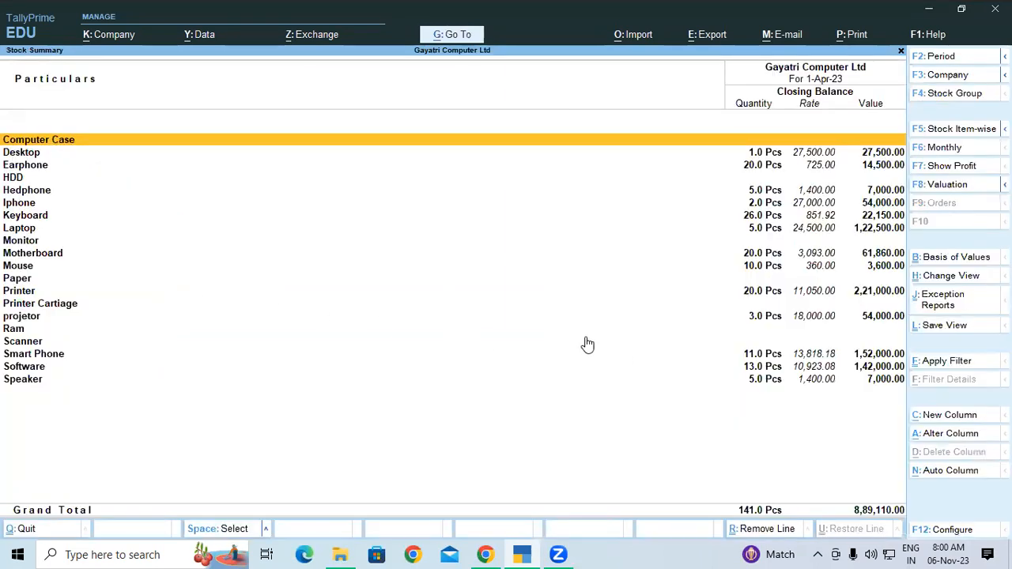
left_click(45, 224)
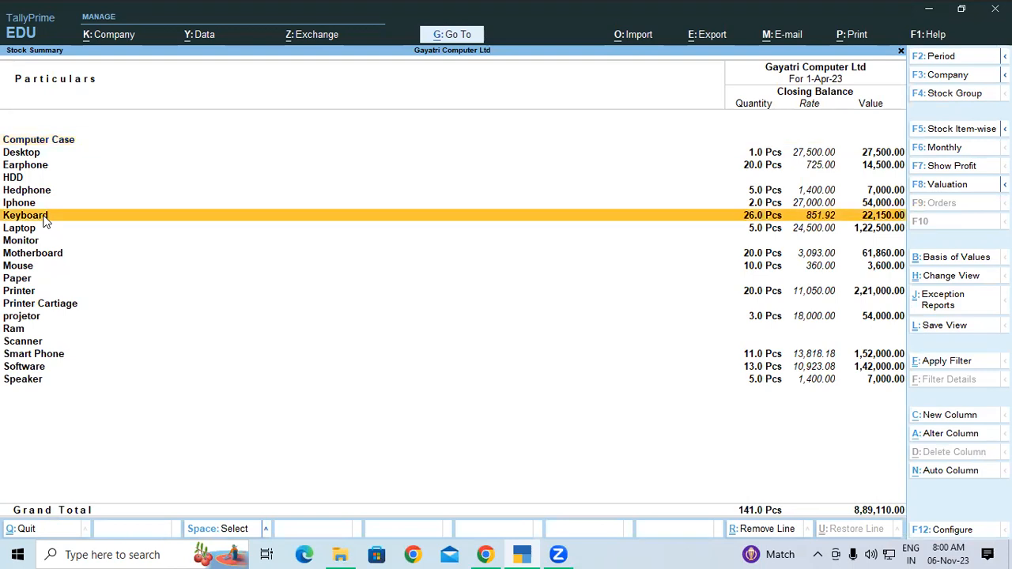
left_click(44, 222)
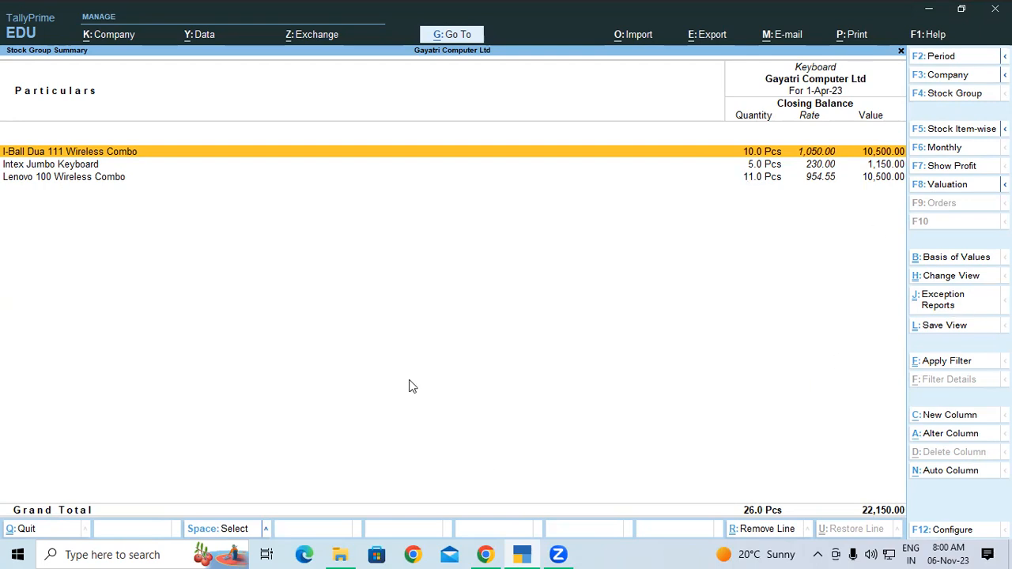
- Switch to the PDF in Chrome and examine purchase exercises 13 and 14, including their free items and sample vouchers
key("alt+Tab")
scroll(408, 379, "down", 1)
left_click_drag(142, 215, 789, 230)
scroll(627, 203, "down", 4)
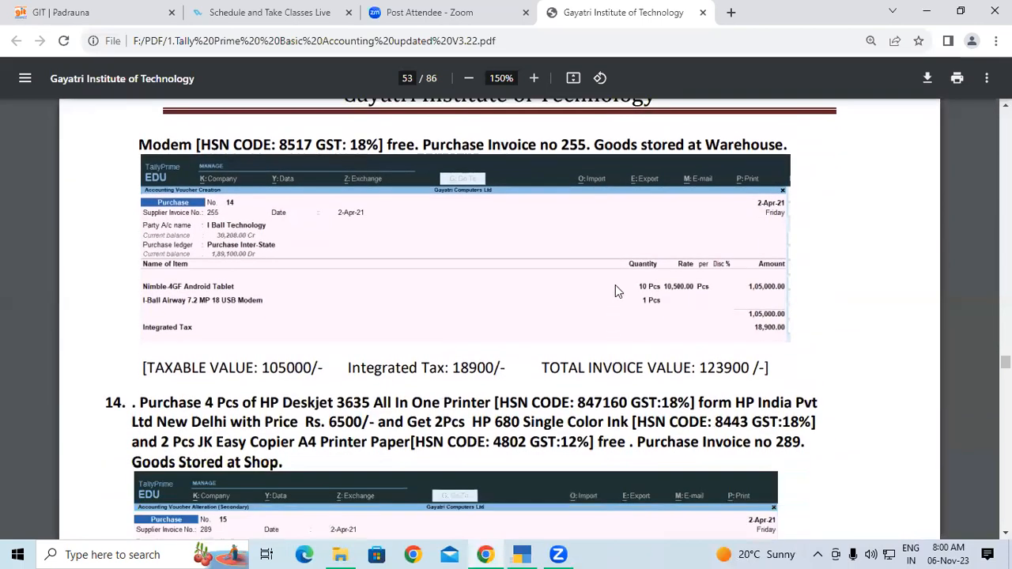
scroll(615, 286, "down", 5)
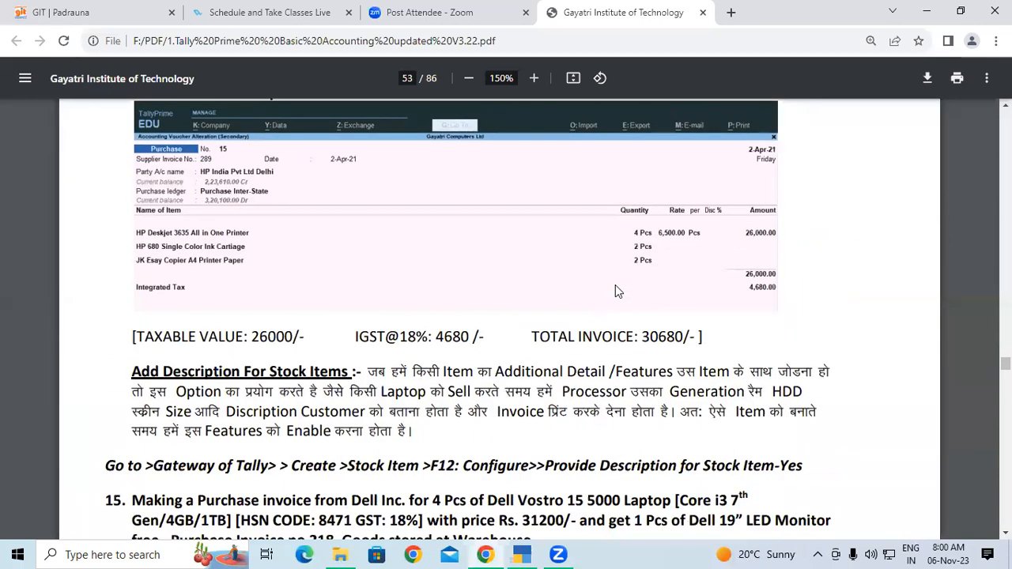
scroll(222, 295, "up", 5)
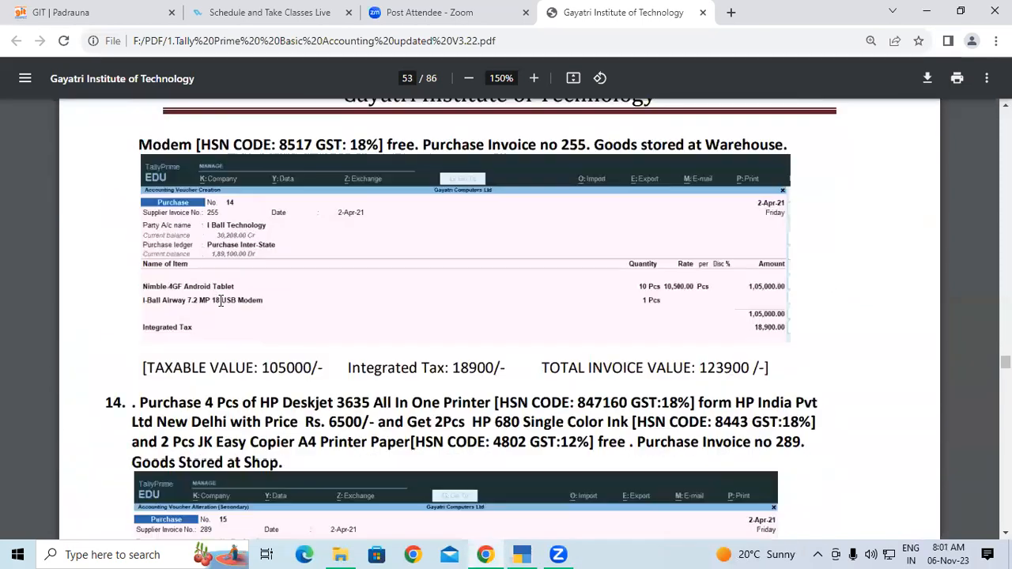
scroll(221, 301, "down", 2)
left_click_drag(141, 254, 284, 315)
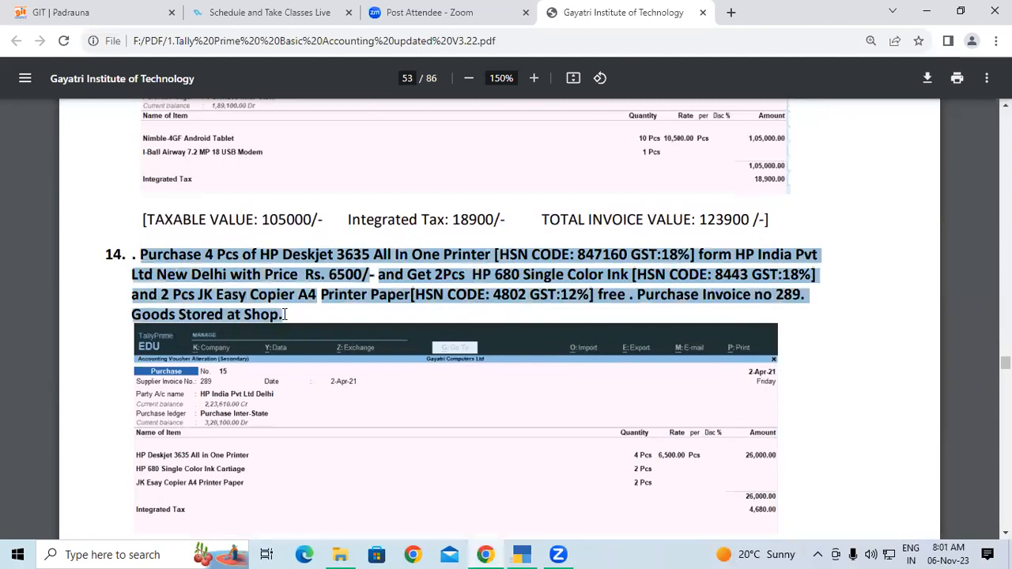